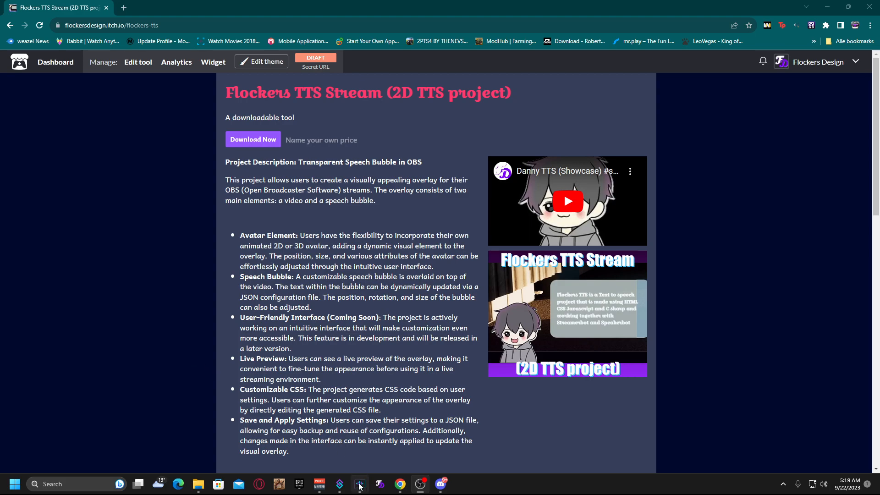
# Switch to Speaker.bot and look through its speaking queue, speaking history, users, channel rewards and event log, then return to the browser page.
pyautogui.moveTo(360, 484)
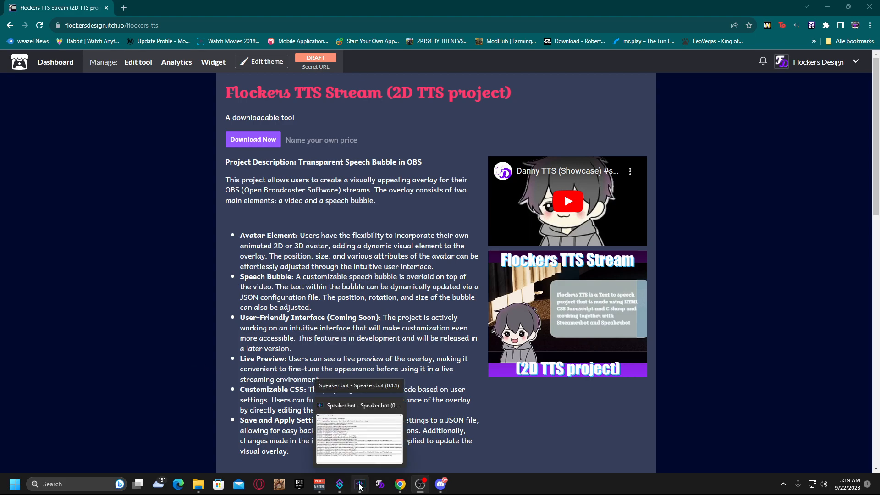
pyautogui.click(360, 485)
pyautogui.moveTo(150, 59); pyautogui.dragTo(178, 102)
pyautogui.click(135, 128)
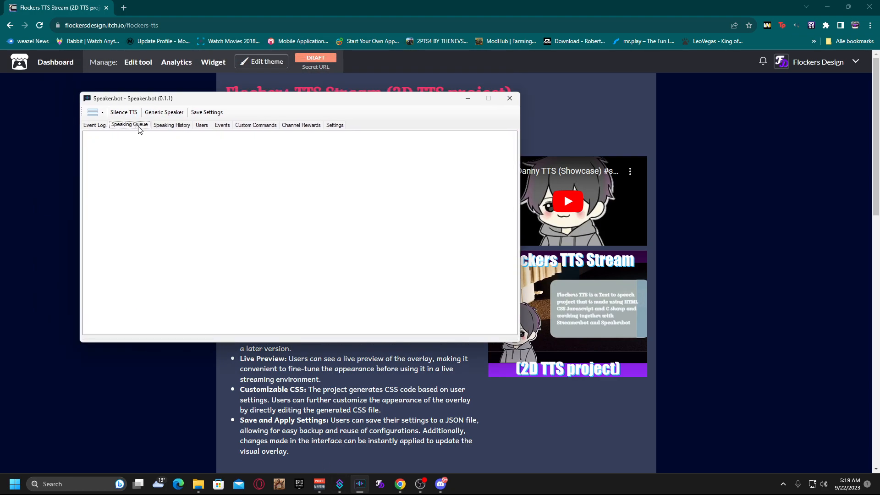
pyautogui.click(172, 126)
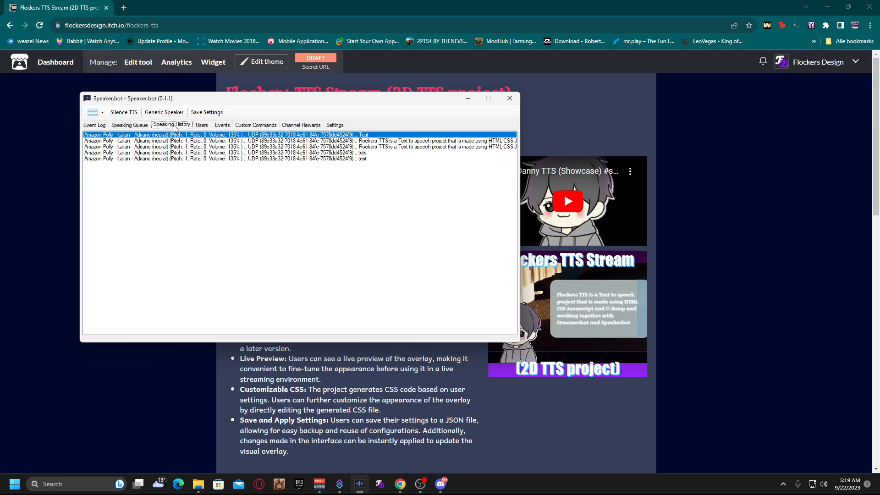
pyautogui.click(131, 127)
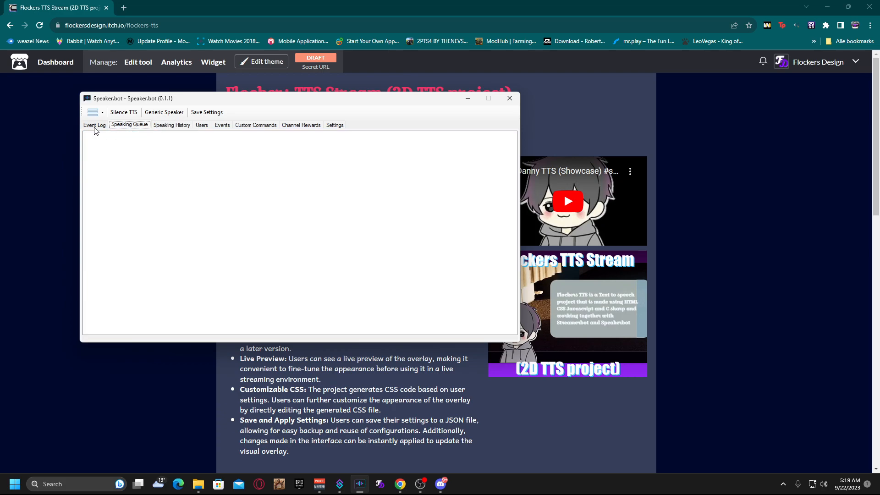
pyautogui.moveTo(170, 101); pyautogui.dragTo(159, 109)
pyautogui.click(285, 132)
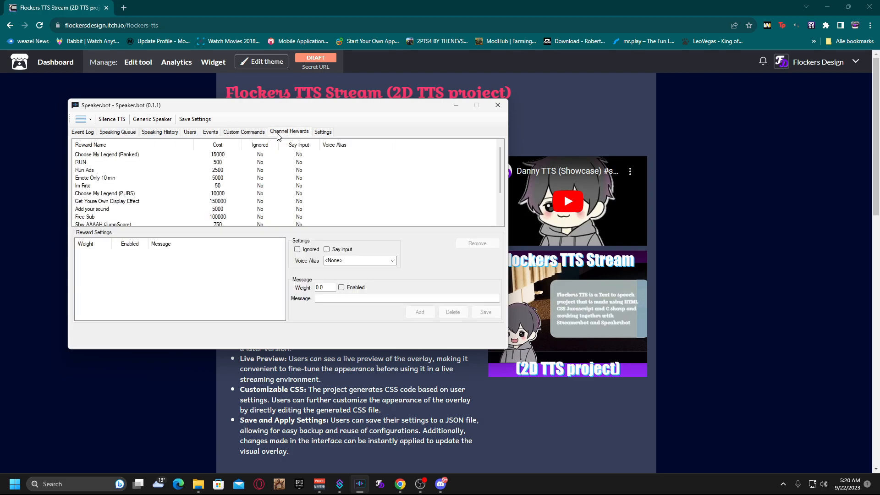
pyautogui.click(126, 132)
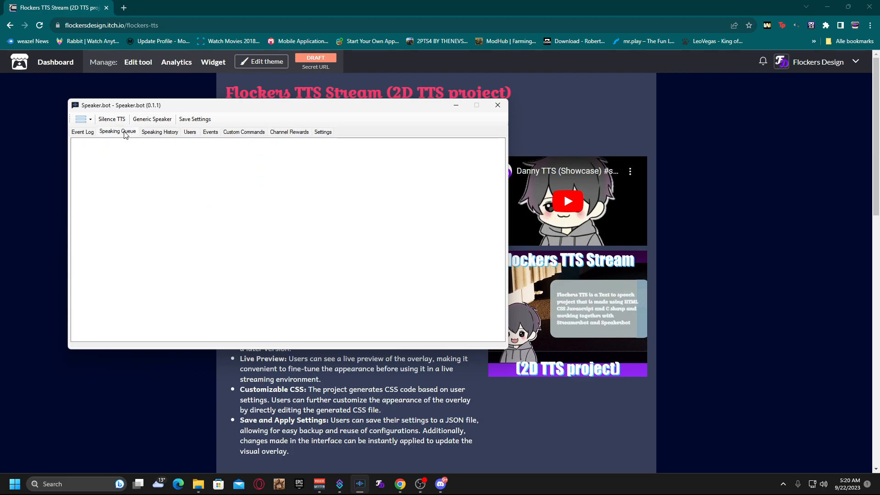
pyautogui.click(160, 133)
pyautogui.click(192, 133)
pyautogui.click(279, 132)
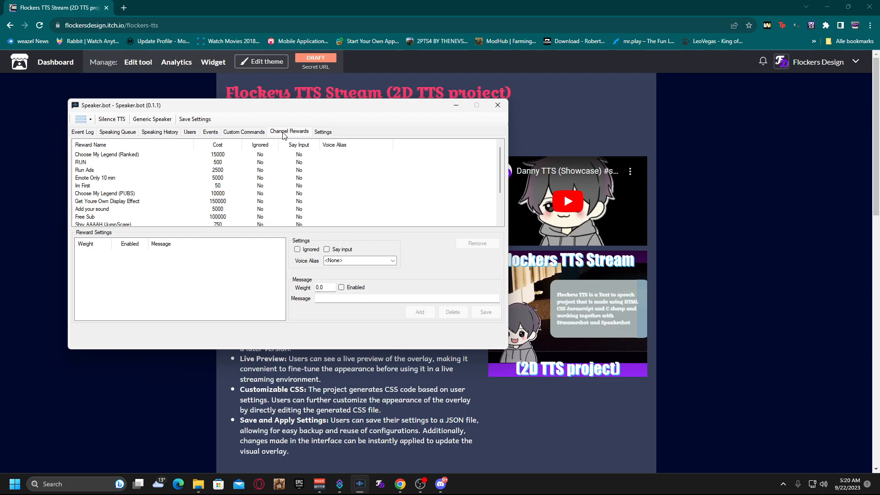
pyautogui.click(88, 133)
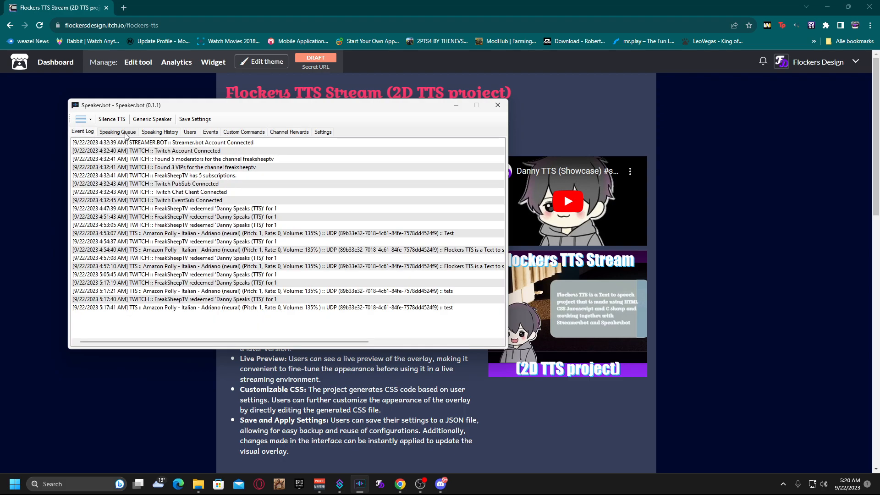
pyautogui.click(350, 11)
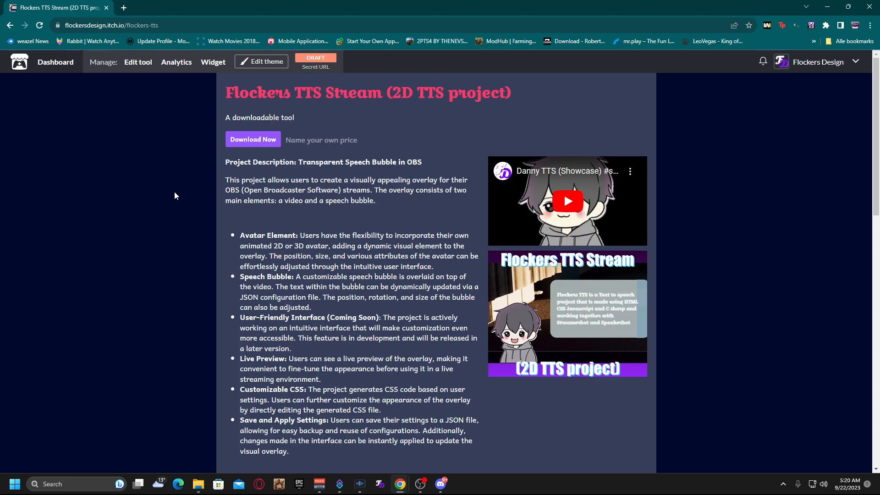
# Bring up the Speaker.bot and Streamer.bot windows together over the web page, moving them apart to show both programs.
pyautogui.click(360, 484)
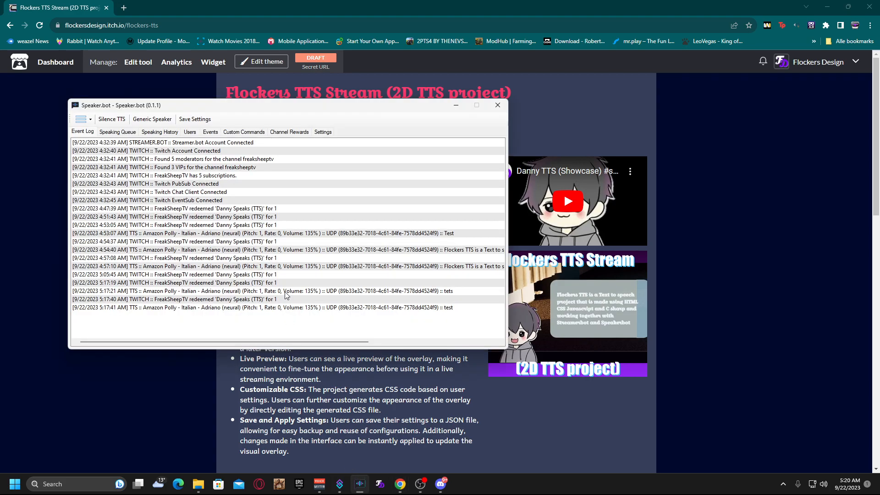
pyautogui.moveTo(279, 103)
pyautogui.mouseDown()
pyautogui.moveTo(294, 115)
pyautogui.moveTo(283, 117)
pyautogui.mouseUp()
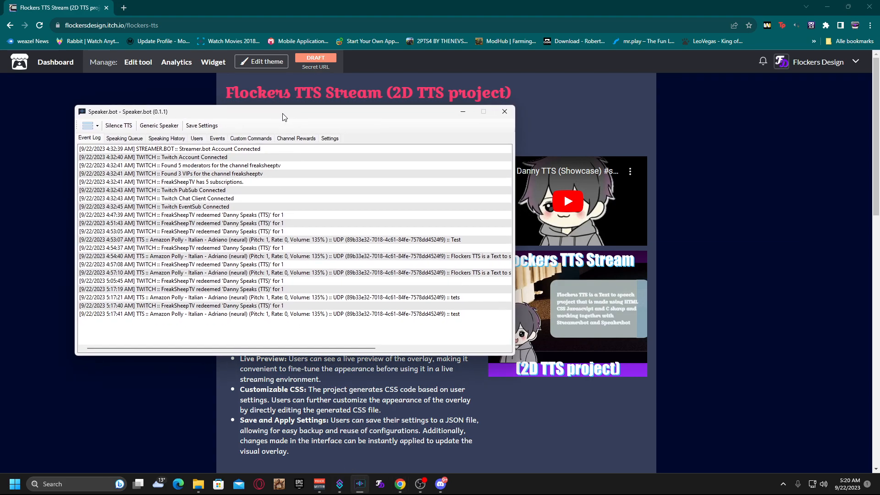
pyautogui.moveTo(340, 485)
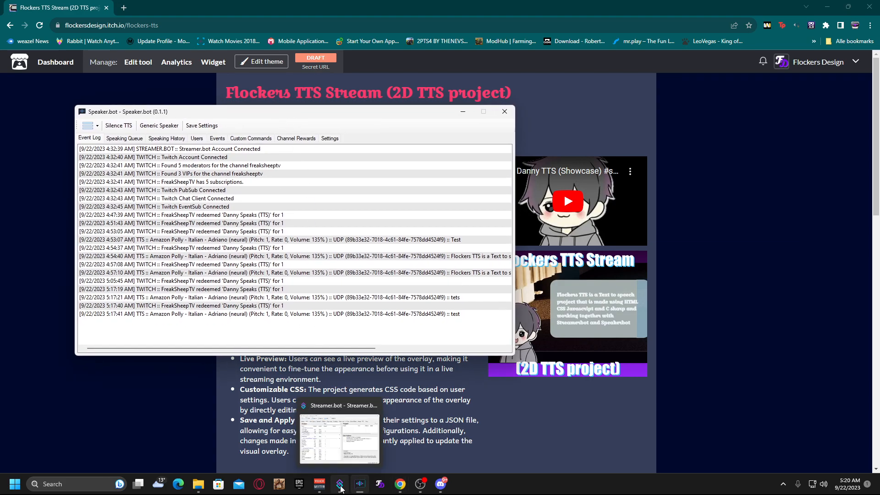
pyautogui.click(340, 486)
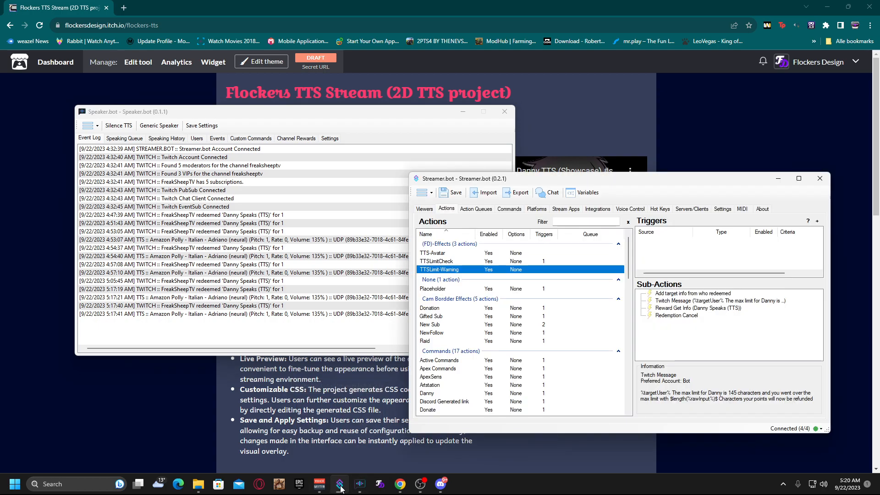
pyautogui.moveTo(596, 181); pyautogui.dragTo(576, 180)
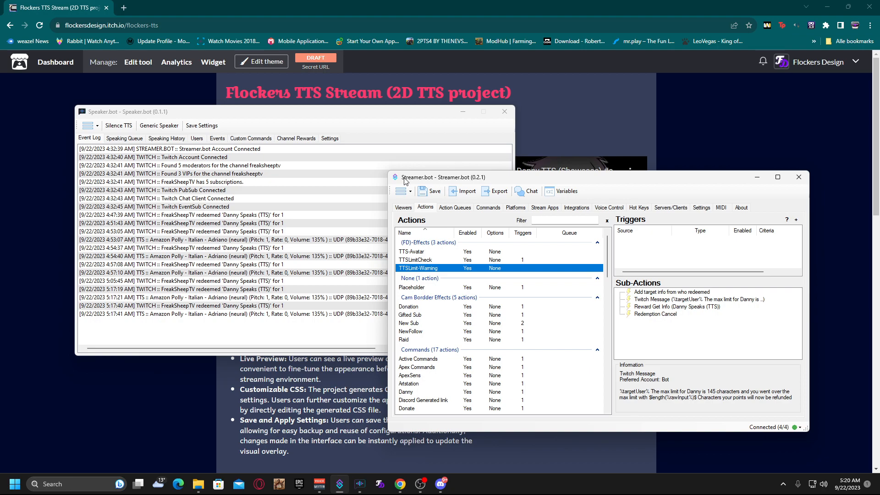
pyautogui.moveTo(405, 181); pyautogui.dragTo(416, 166)
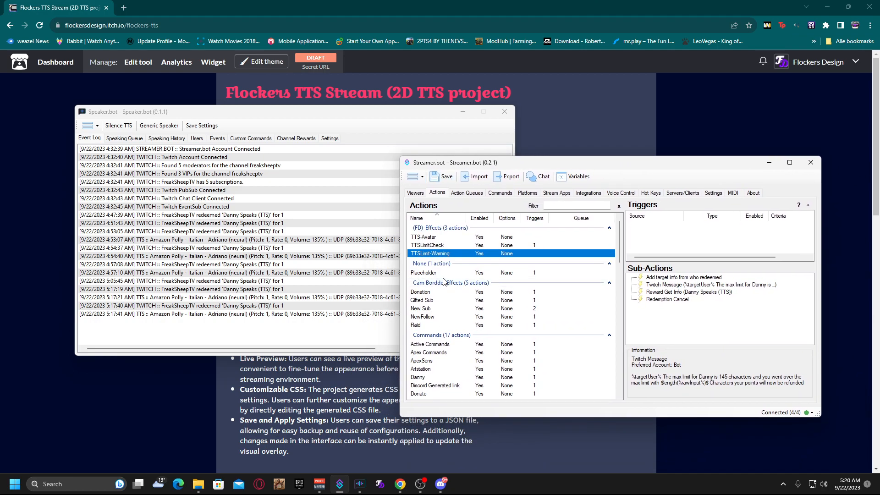
pyautogui.moveTo(581, 165); pyautogui.dragTo(579, 184)
pyautogui.moveTo(360, 115); pyautogui.dragTo(337, 115)
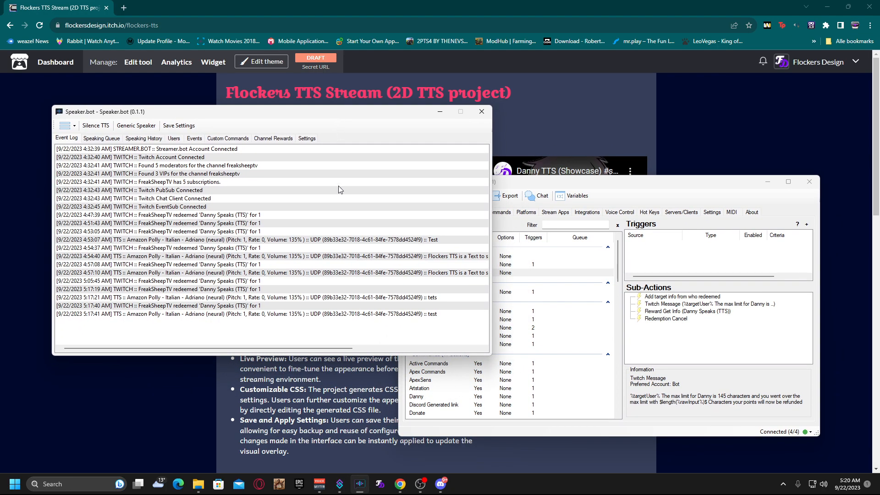
# Return to the Flockers TTS Stream page and examine its download and payment options, licence and donation notes, closing the download dialog without downloading.
pyautogui.click(367, 9)
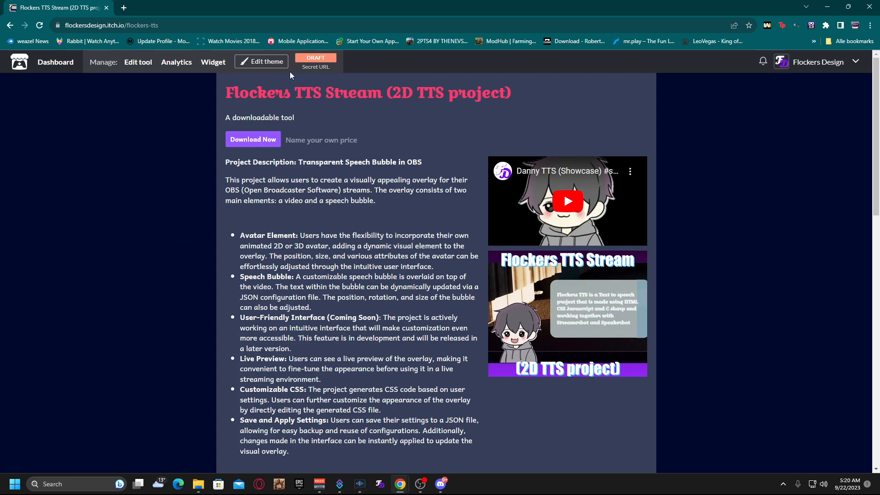
pyautogui.hotkey('ctrl', 'l')
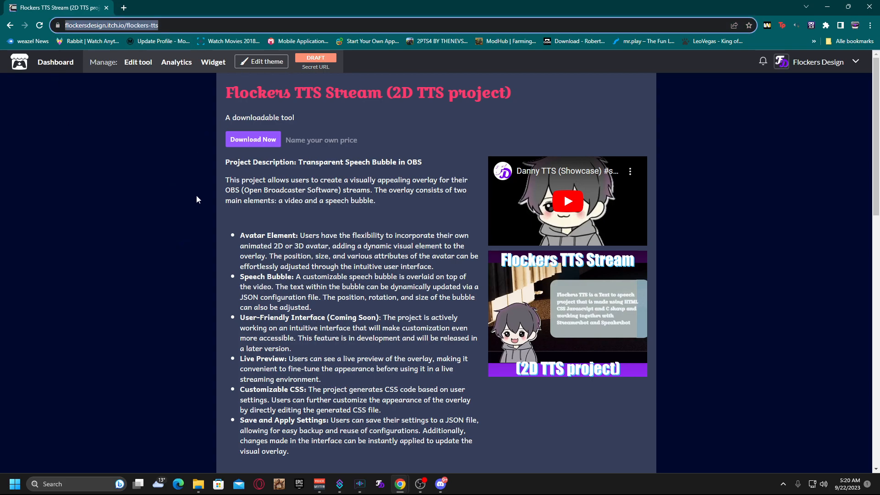
pyautogui.scroll(-12, 200, 191)
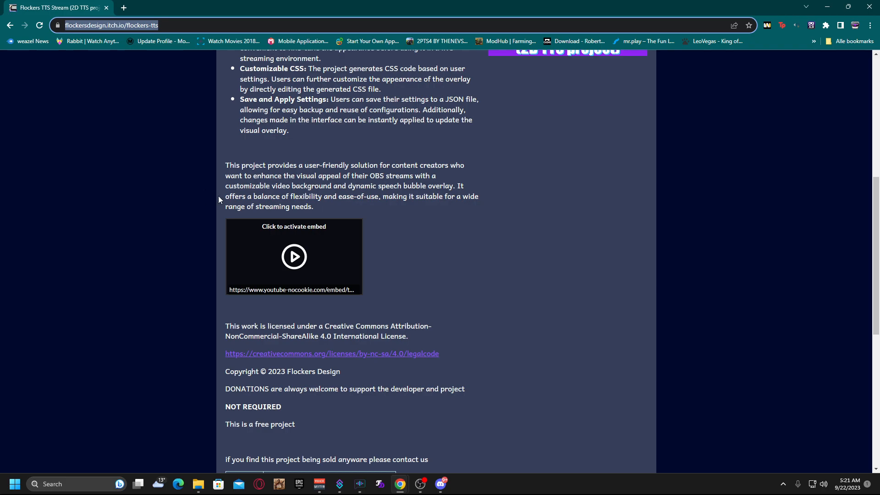
pyautogui.click(253, 437)
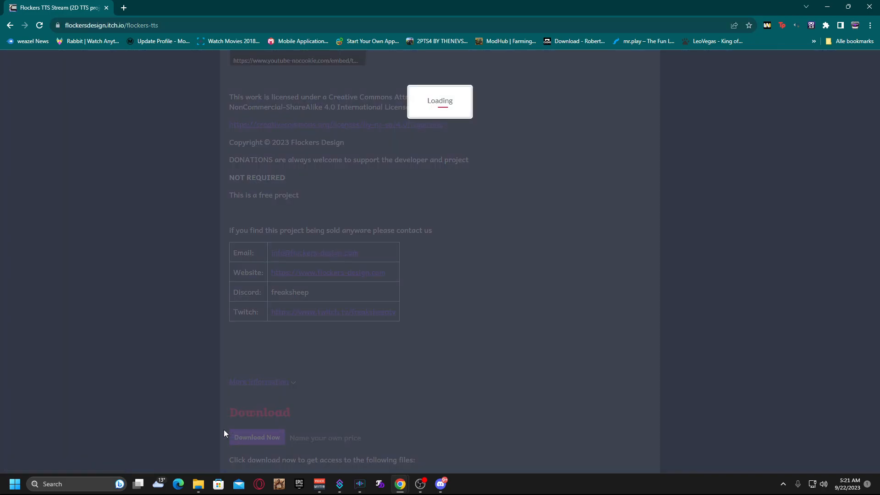
pyautogui.moveTo(359, 188); pyautogui.dragTo(288, 191)
pyautogui.click(254, 437)
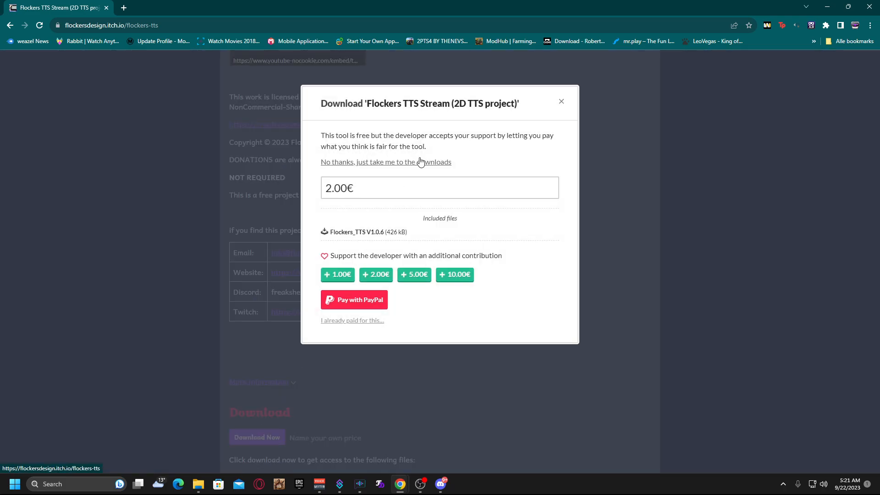
pyautogui.moveTo(349, 189); pyautogui.dragTo(326, 192)
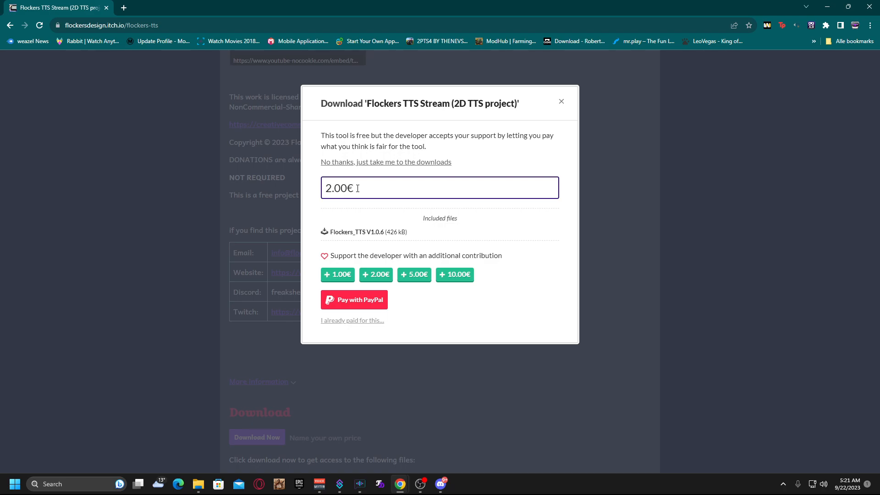
pyautogui.click(561, 101)
pyautogui.scroll(3, 494, 166)
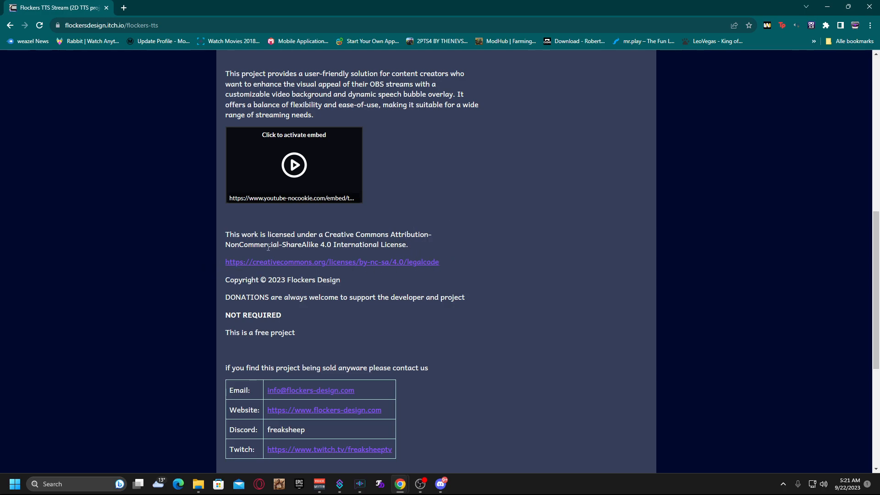
pyautogui.scroll(-3, 227, 265)
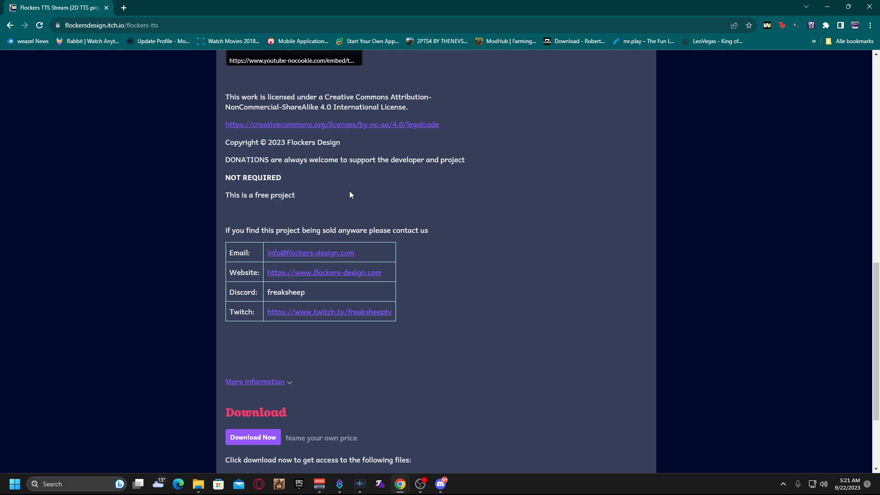
pyautogui.scroll(8, 280, 254)
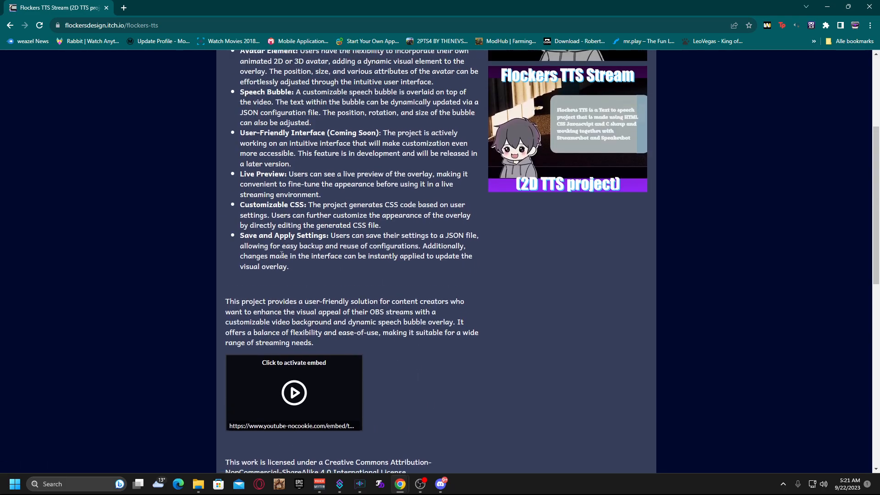
pyautogui.scroll(4, 284, 255)
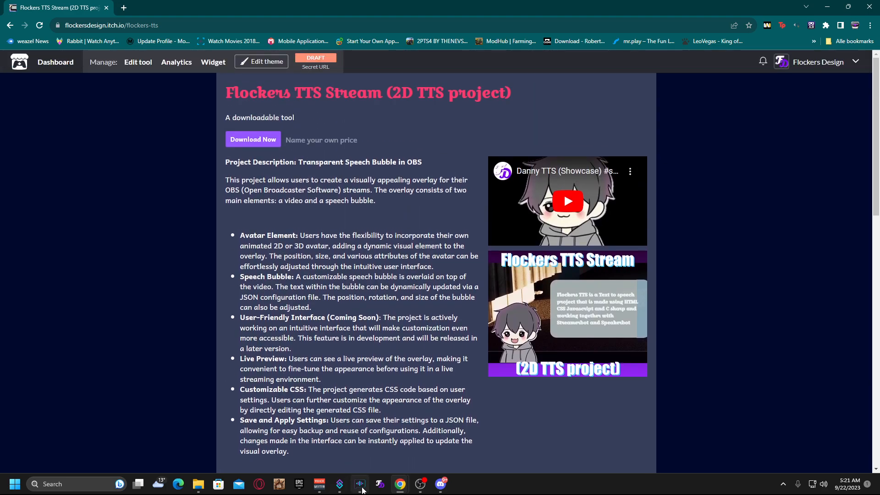
# Minimise the browser and arrange the Speaker.bot and Streamer.bot windows side by side on the desktop.
pyautogui.click(339, 484)
pyautogui.moveTo(537, 179); pyautogui.dragTo(567, 176)
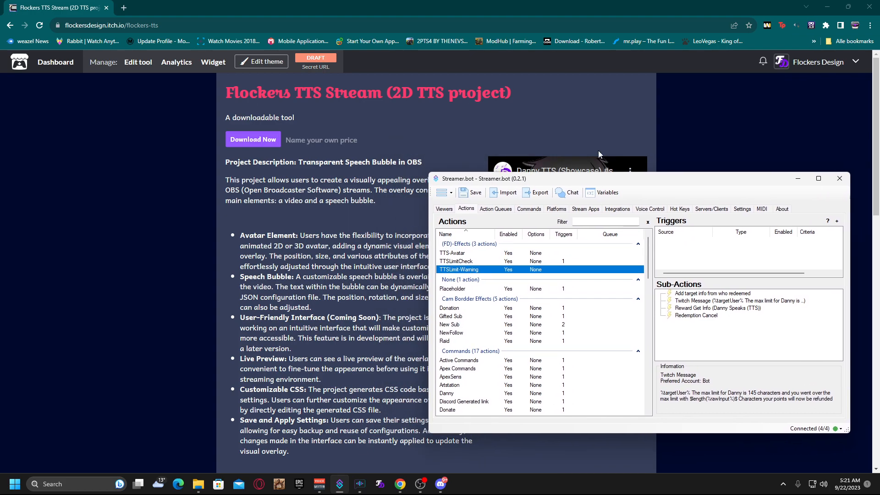
pyautogui.click(827, 7)
pyautogui.click(366, 124)
pyautogui.moveTo(367, 123); pyautogui.dragTo(378, 117)
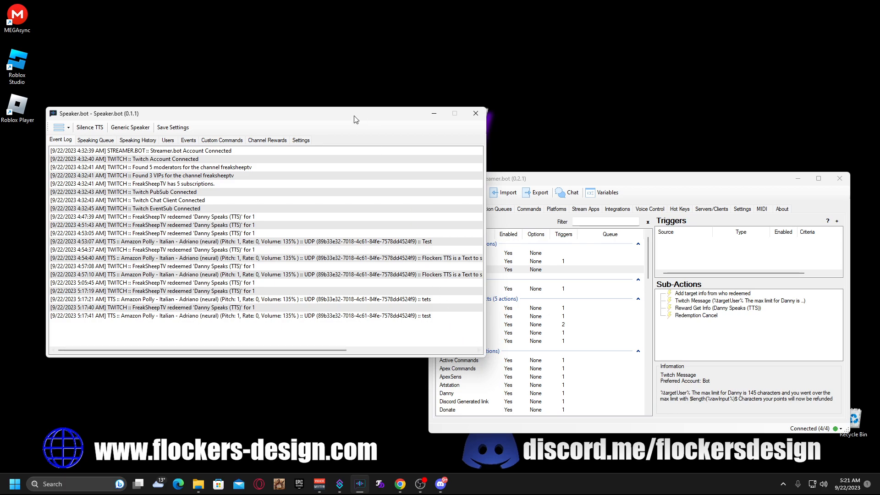
pyautogui.moveTo(336, 86); pyautogui.dragTo(278, 17)
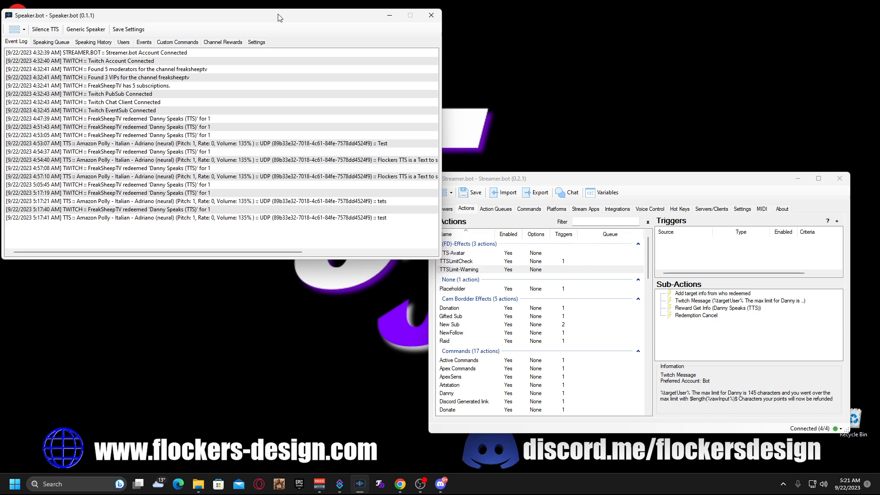
pyautogui.moveTo(280, 17); pyautogui.dragTo(281, 15)
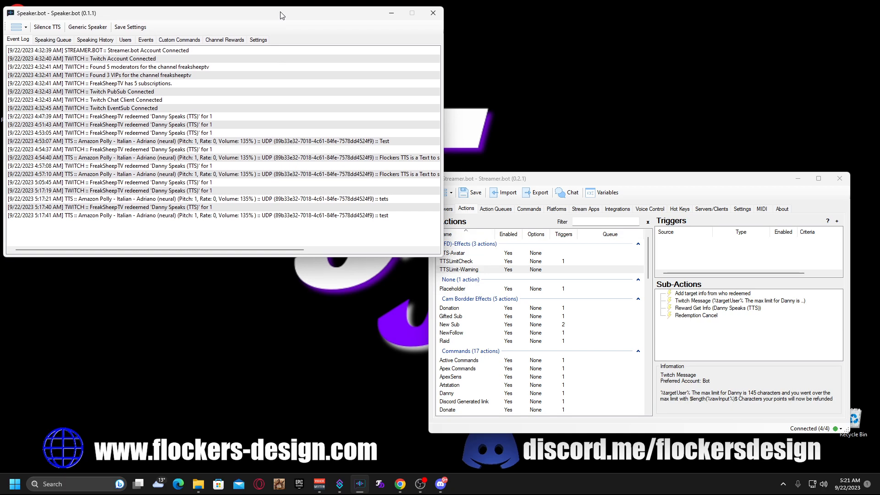
pyautogui.click(556, 178)
pyautogui.moveTo(268, 16); pyautogui.dragTo(264, 16)
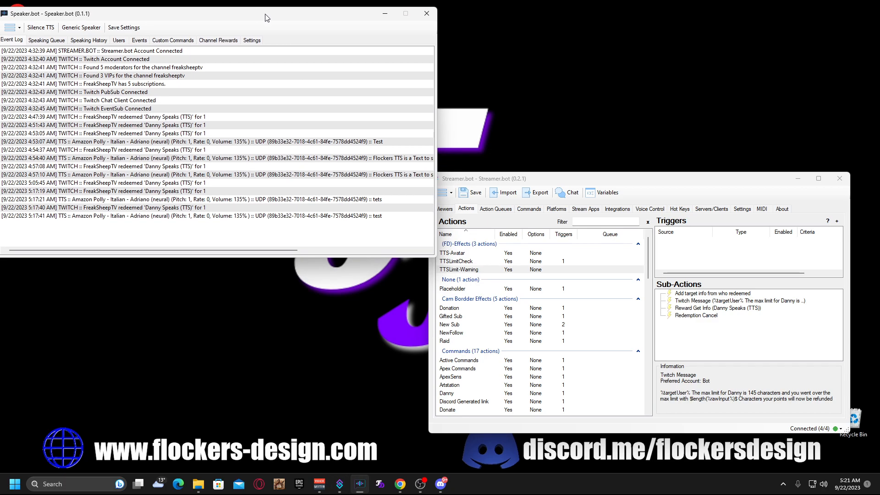
pyautogui.moveTo(554, 185); pyautogui.dragTo(558, 177)
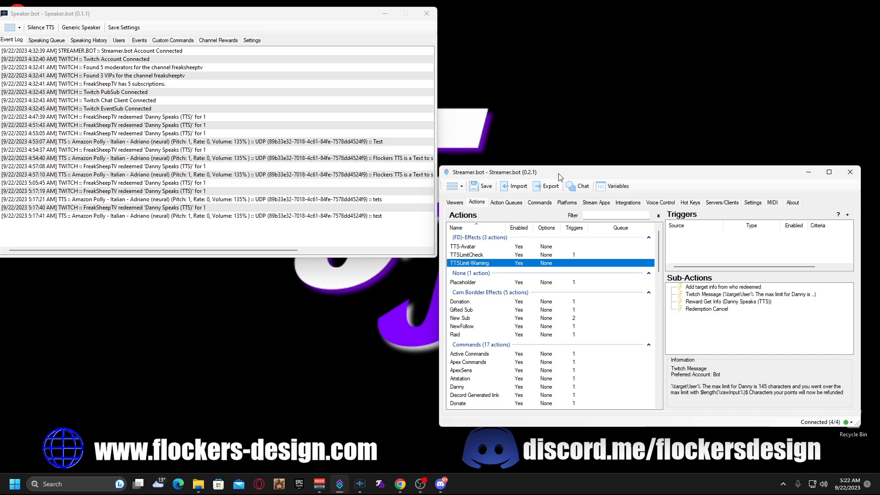
# Bring the VS_Projects folder window into view, look inside the Flockers_TTS folder and return to VS_Projects.
pyautogui.moveTo(0, 180); pyautogui.dragTo(383, 137)
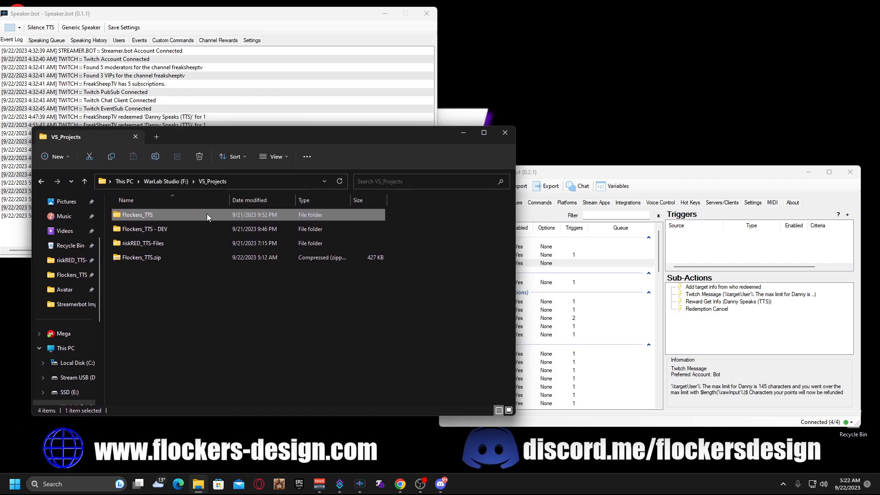
pyautogui.moveTo(224, 140); pyautogui.dragTo(225, 104)
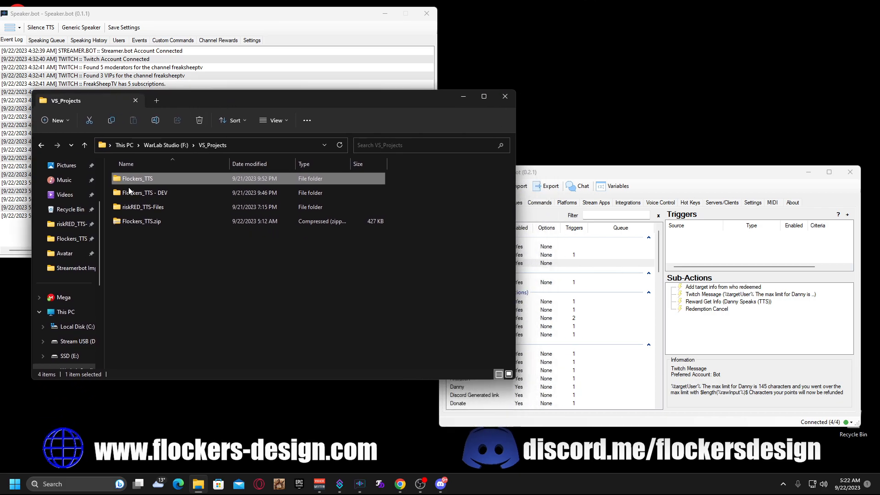
pyautogui.doubleClick(156, 179)
pyautogui.click(223, 144)
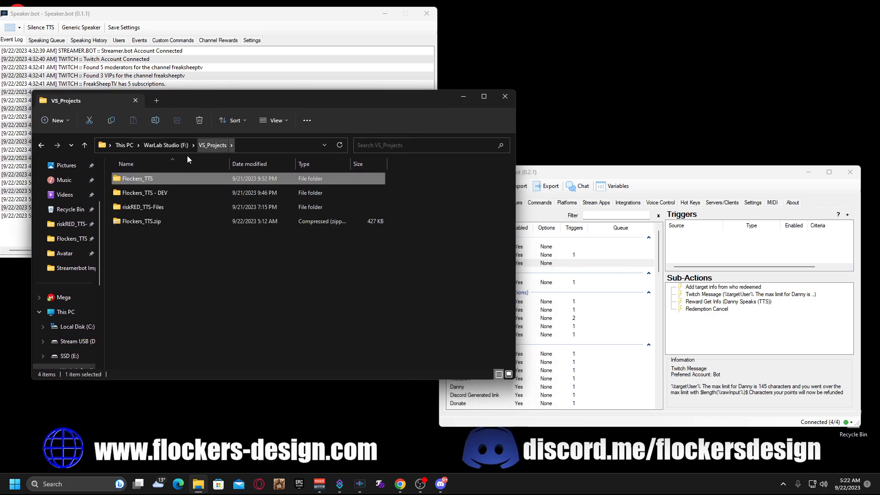
# Look through the Flockers_TTS and riskRED_TTS-Files folders and return to VS_Projects.
pyautogui.doubleClick(161, 178)
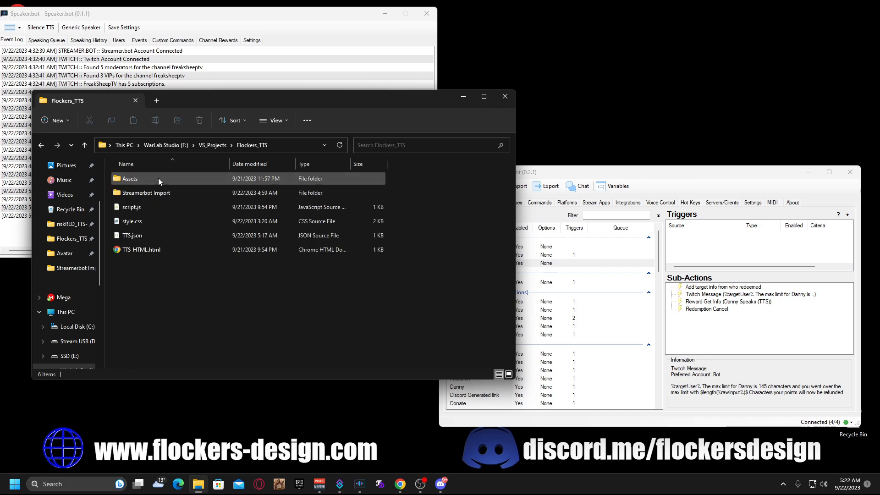
pyautogui.moveTo(243, 101); pyautogui.dragTo(230, 69)
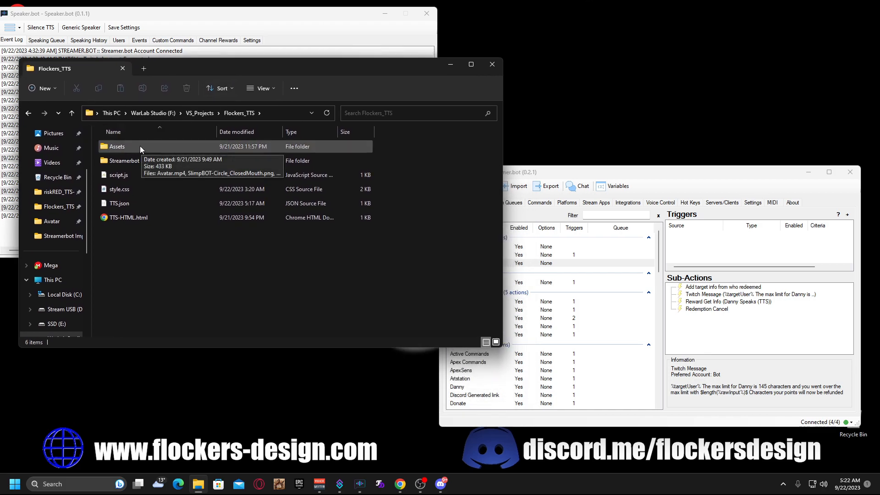
pyautogui.click(201, 115)
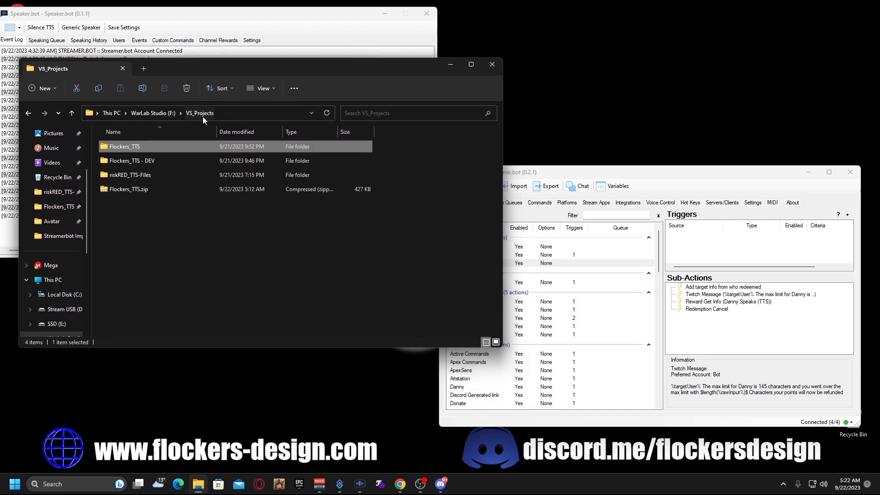
pyautogui.click(148, 175)
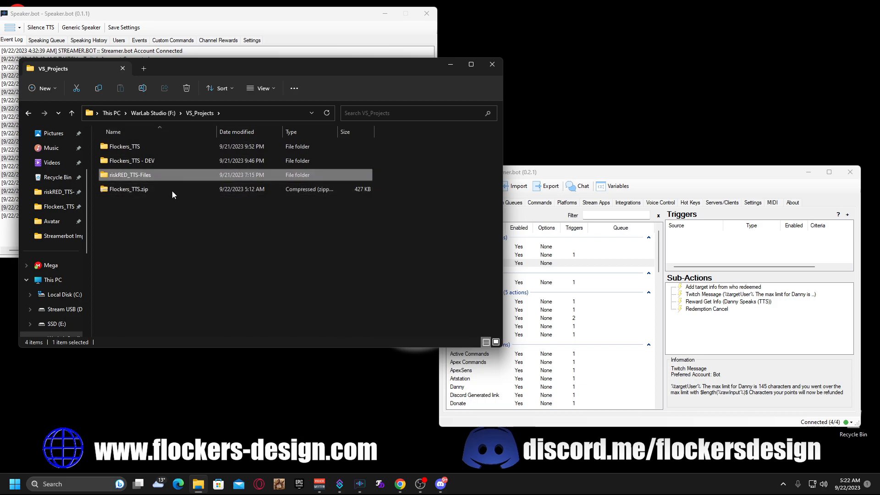
pyautogui.doubleClick(153, 174)
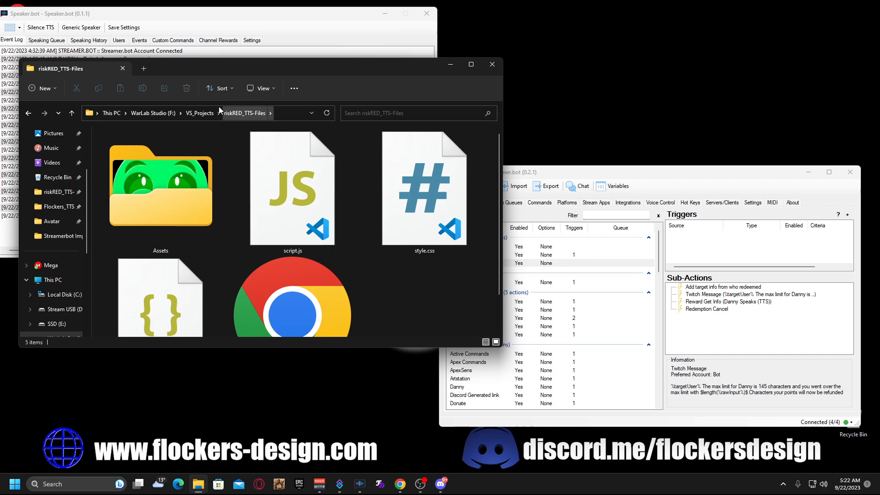
pyautogui.click(206, 113)
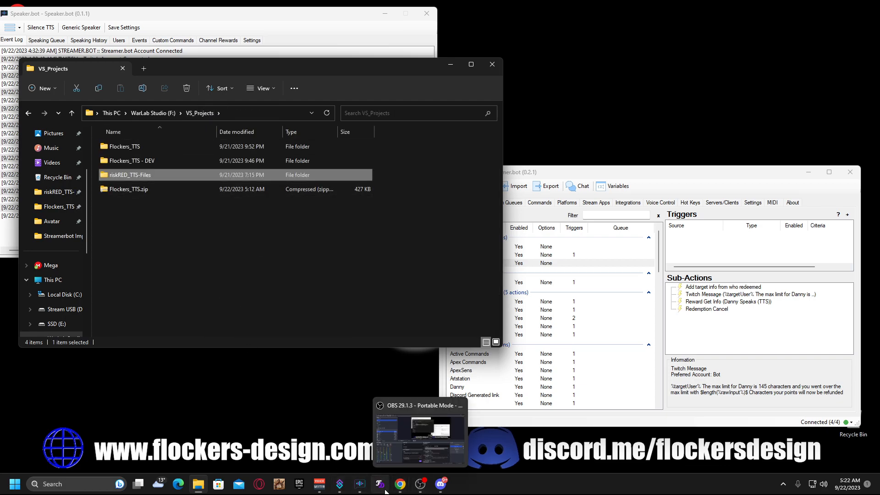
# Switch to Discord and browse the Streamer.bot support thread on GDI+ Text methods for formatting chat messages in OBS.
pyautogui.press('super')
pyautogui.write('dis')
pyautogui.press('Return')
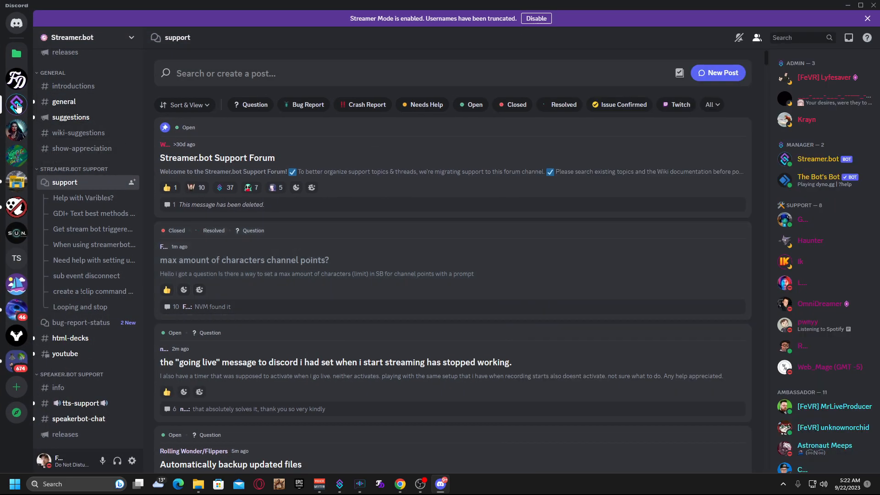
pyautogui.click(91, 214)
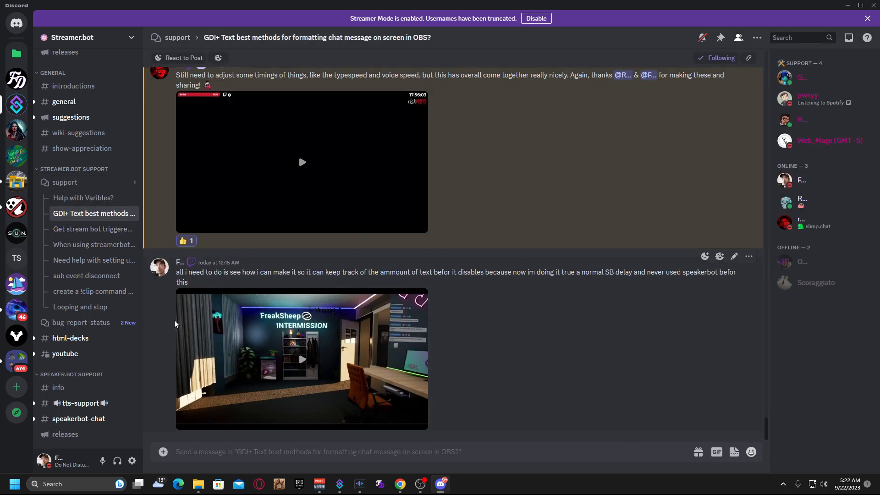
pyautogui.scroll(7, 166, 323)
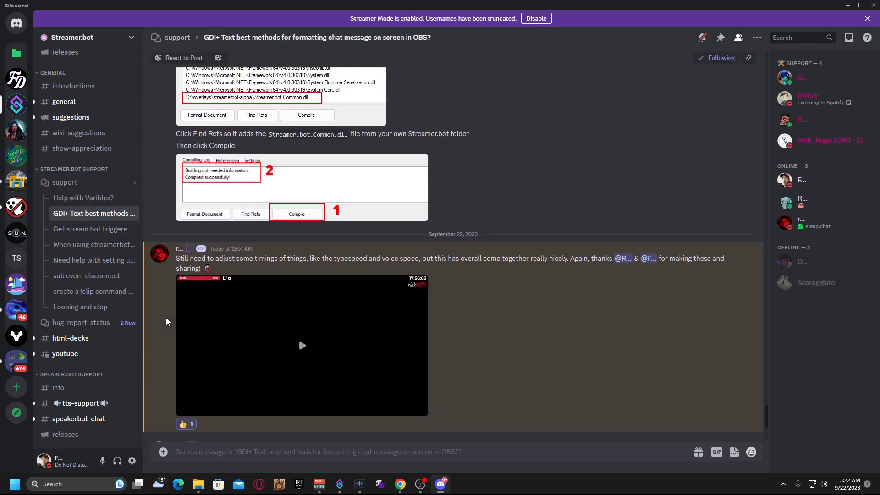
pyautogui.scroll(6, 166, 318)
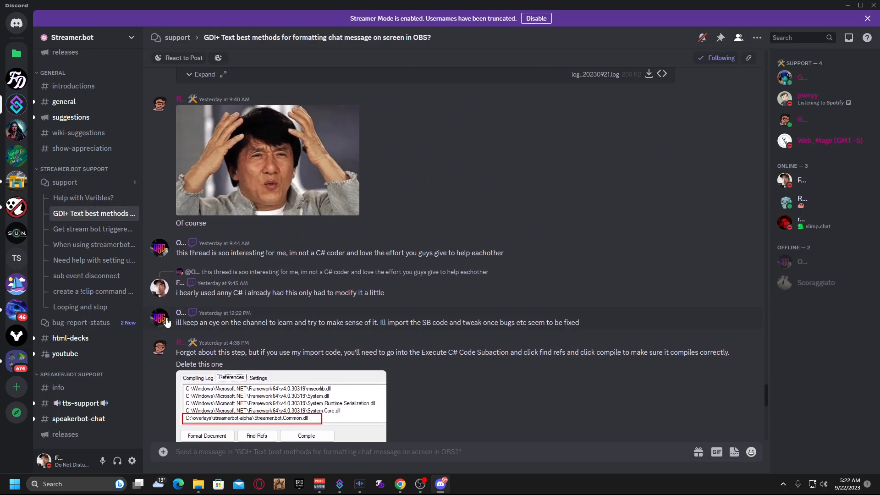
pyautogui.scroll(13, 169, 232)
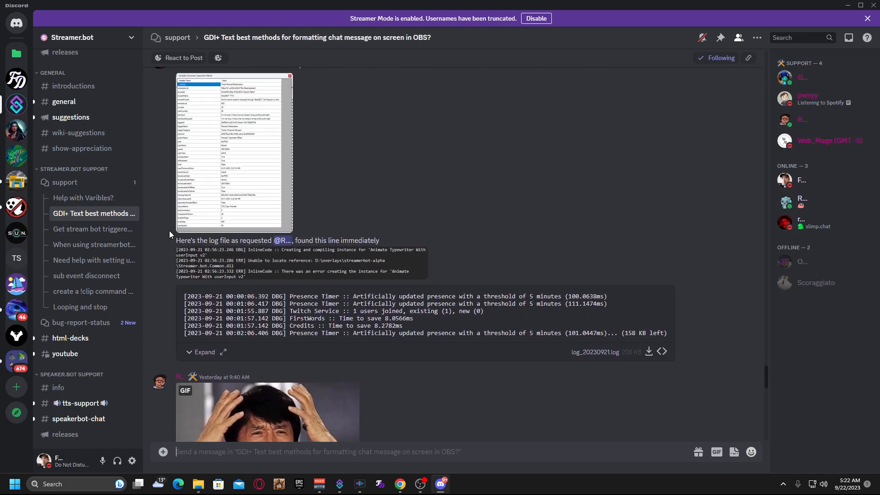
pyautogui.scroll(-16, 165, 275)
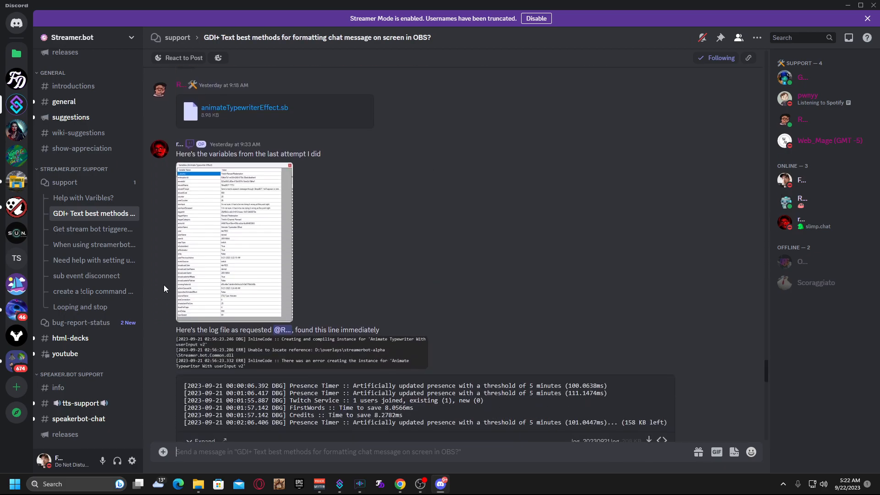
pyautogui.scroll(-9, 165, 275)
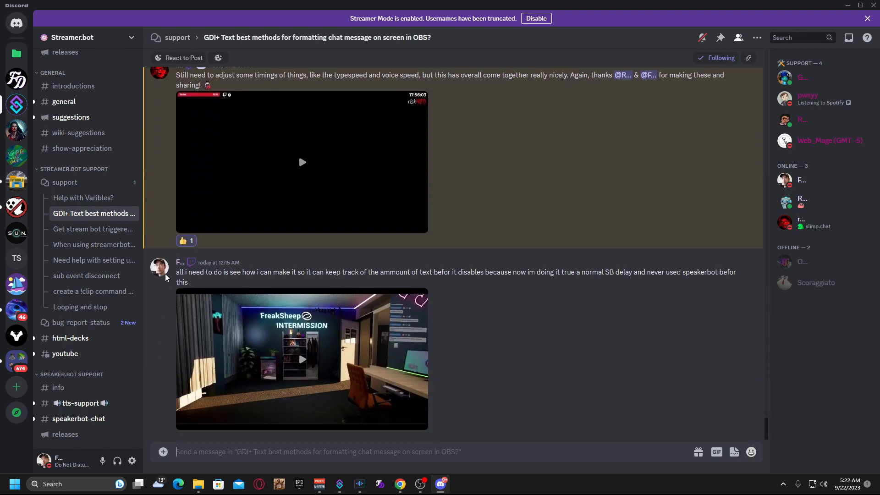
# Play the shared riskRED text-to-speech demo video in full screen, leave full screen and pause it.
pyautogui.click(301, 164)
pyautogui.click(419, 225)
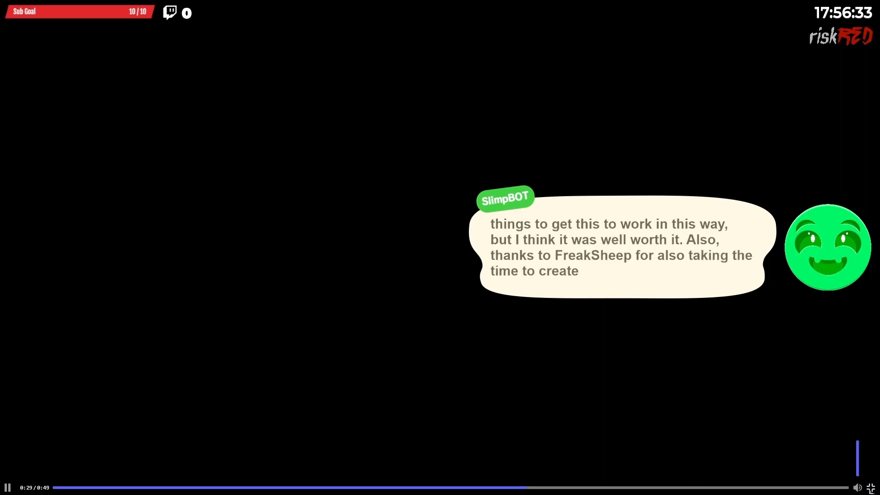
pyautogui.click(872, 489)
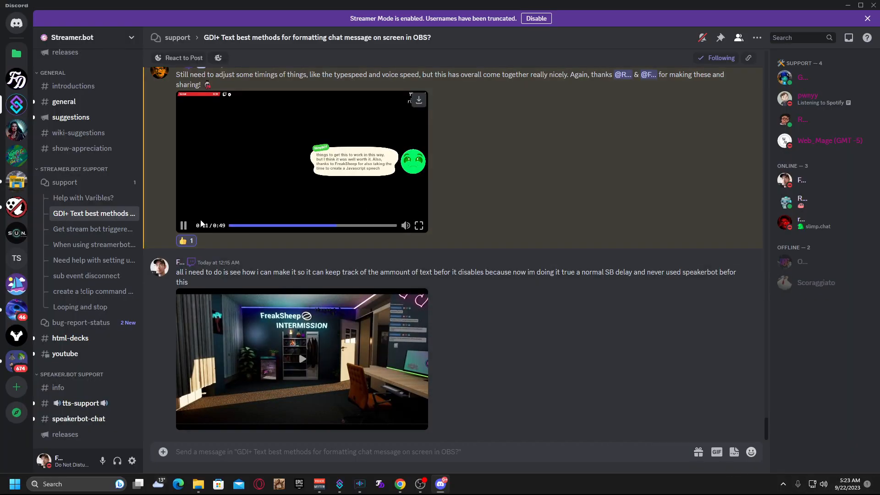
pyautogui.click(184, 226)
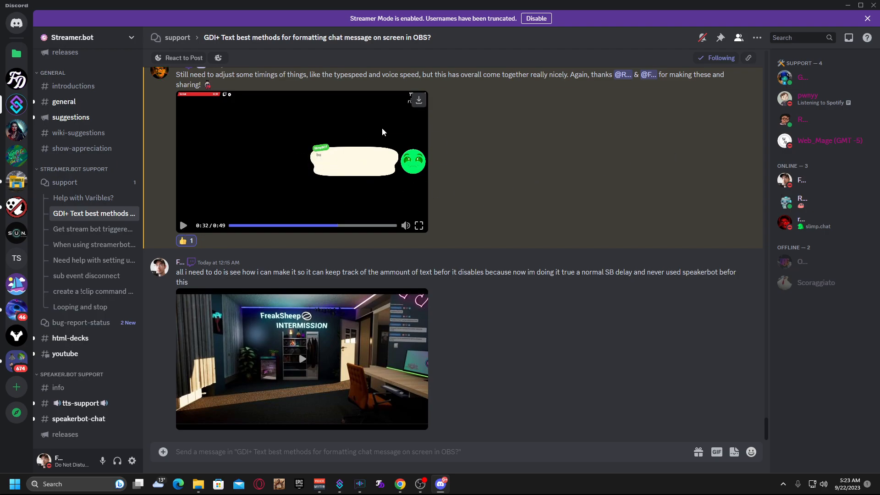
# Review the thread's instructions on finding references and compiling the C# code, and minimise Discord.
pyautogui.scroll(8, 369, 183)
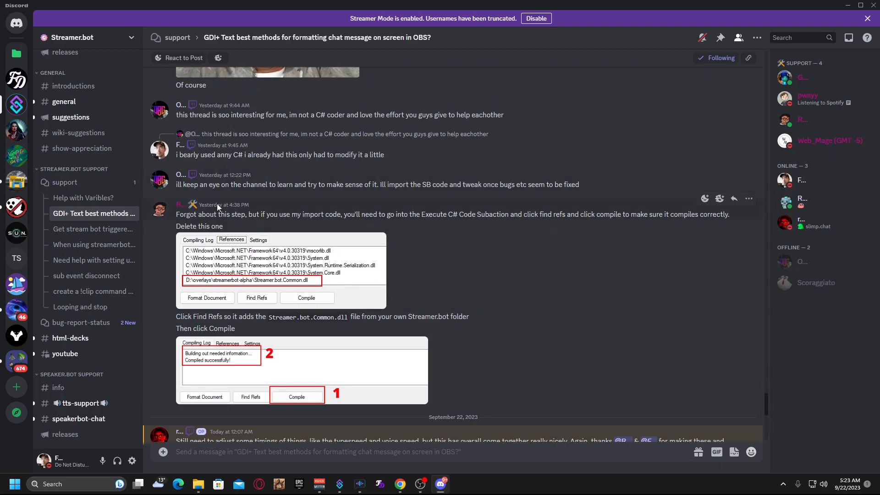
pyautogui.scroll(-6, 312, 247)
pyautogui.scroll(4, 312, 247)
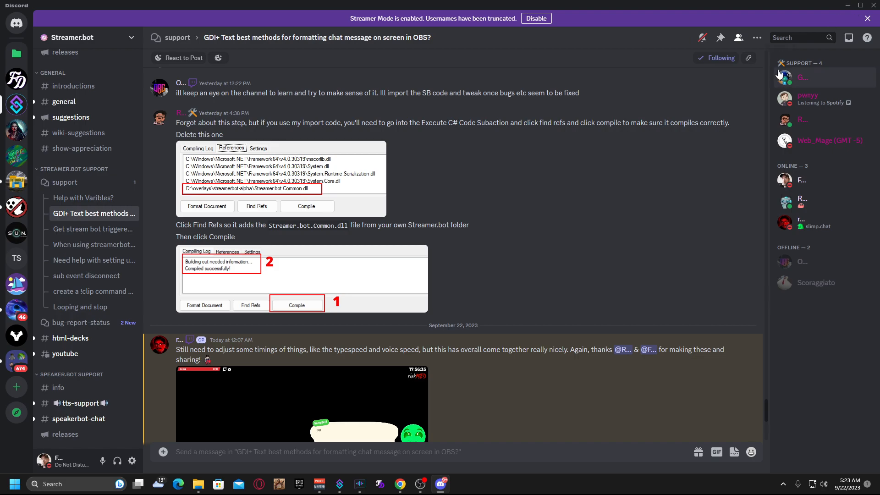
pyautogui.click(849, 8)
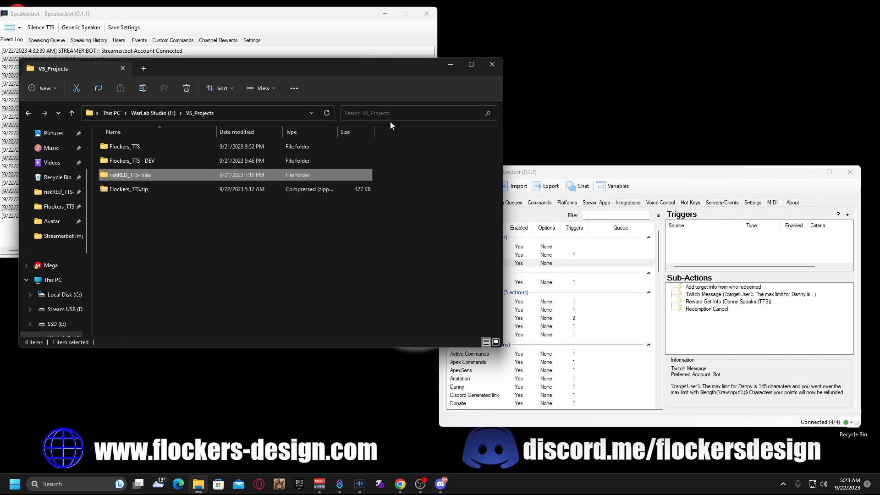
# Try to delete the riskRED_TTS-Files folder from VS_Projects, retry once and cancel the deletion.
pyautogui.moveTo(348, 69); pyautogui.dragTo(333, 81)
pyautogui.click(155, 177)
pyautogui.click(139, 187)
pyautogui.press('Delete')
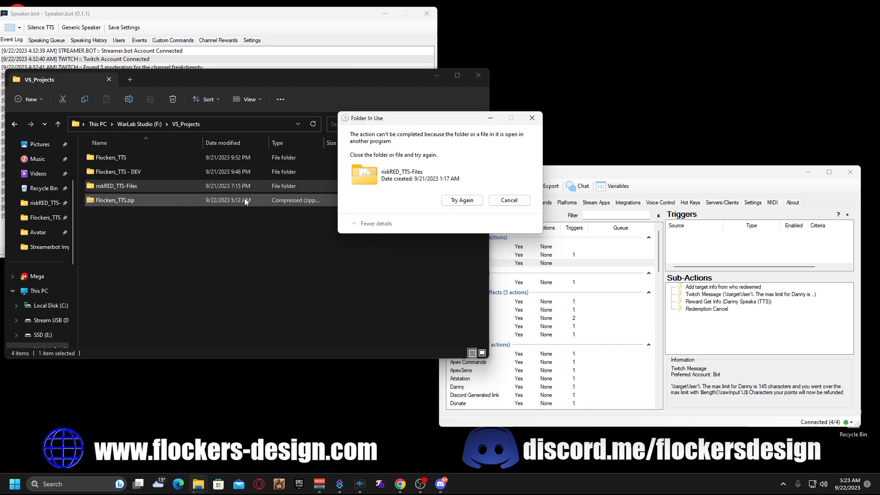
pyautogui.click(462, 200)
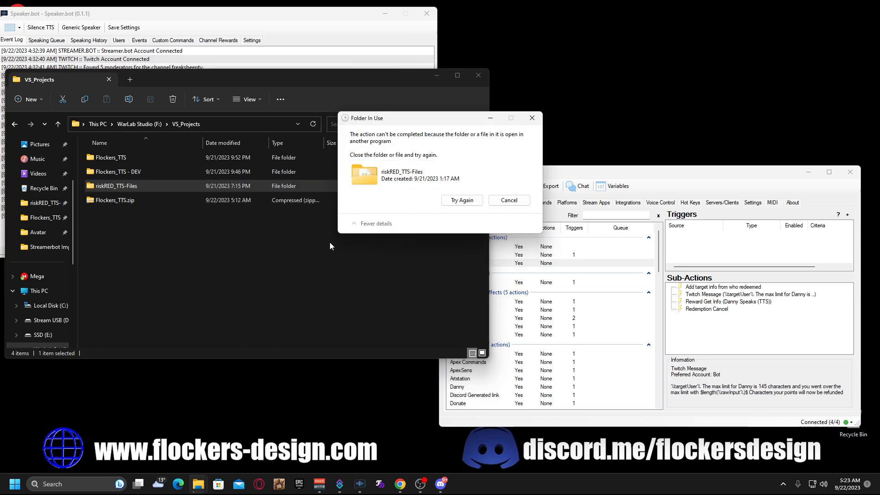
pyautogui.click(514, 202)
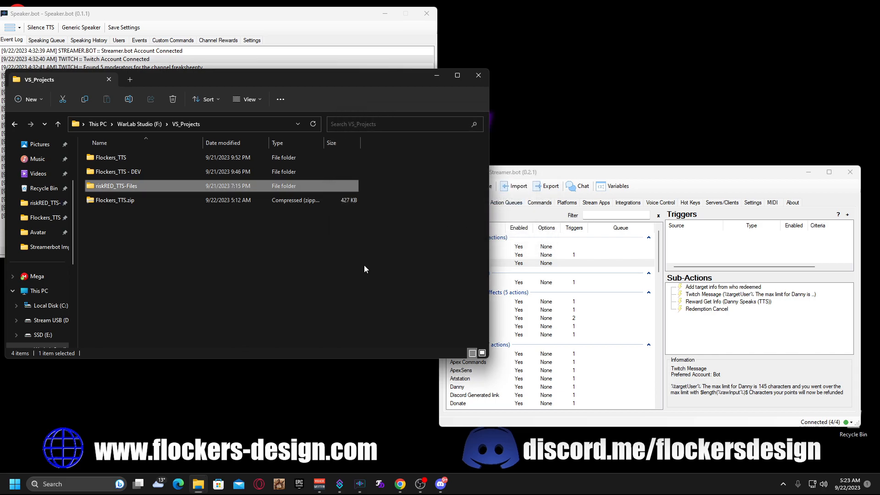
# Delete the SlimpBOT closed-mouth and open-mouth PNG images from the Assets folder inside Flockers_TTS.
pyautogui.moveTo(323, 87); pyautogui.dragTo(342, 118)
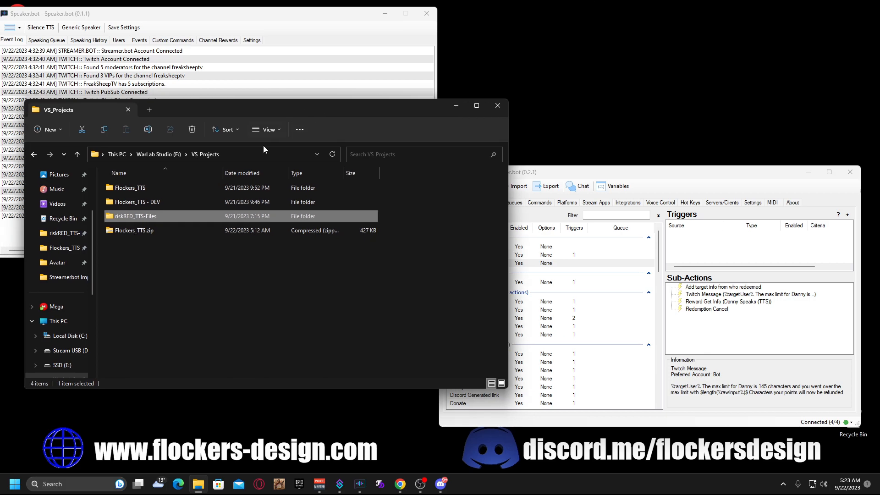
pyautogui.doubleClick(144, 186)
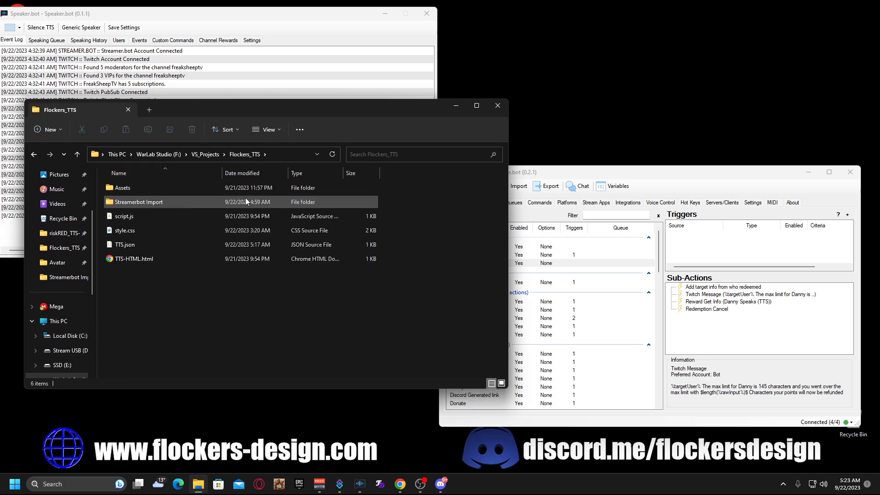
pyautogui.moveTo(264, 111); pyautogui.dragTo(259, 83)
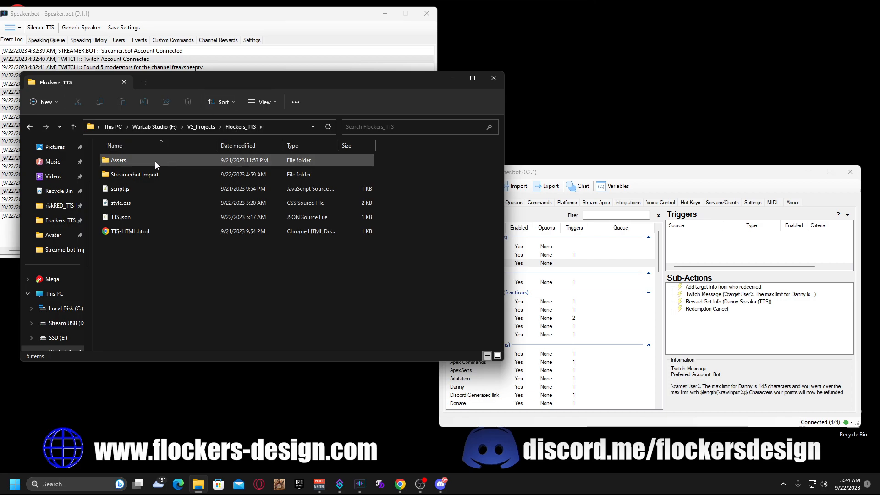
pyautogui.doubleClick(141, 161)
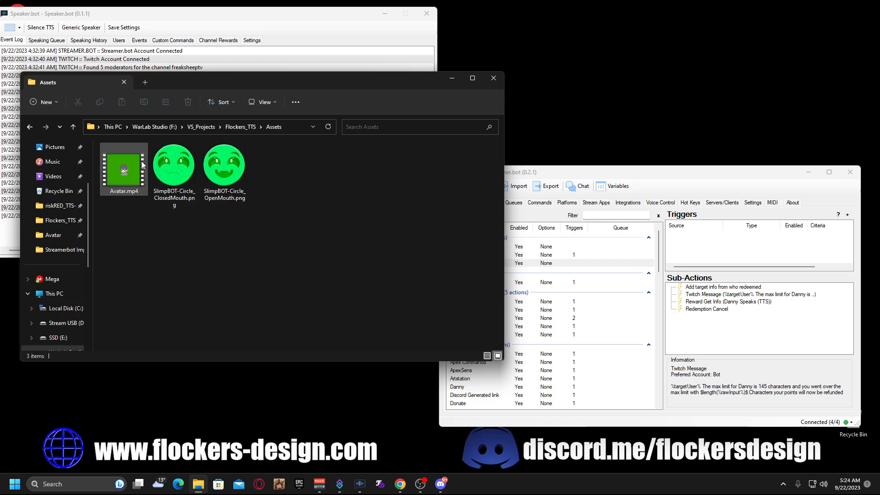
pyautogui.moveTo(150, 141); pyautogui.dragTo(202, 212)
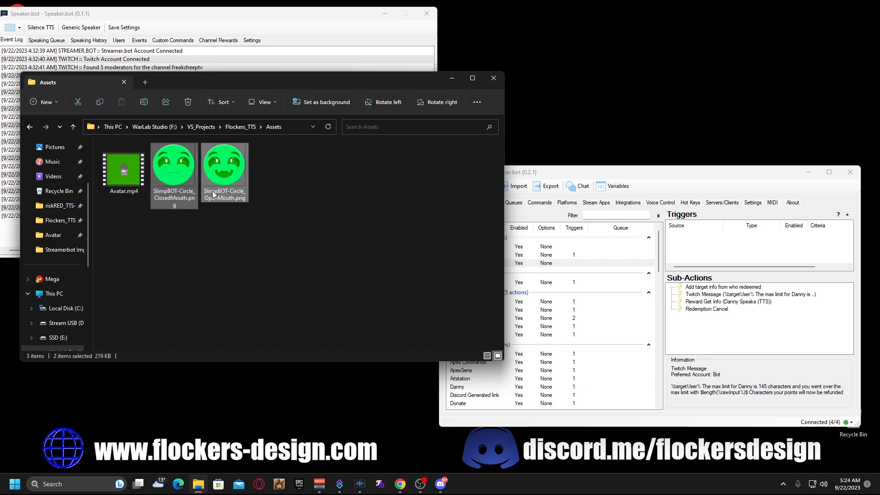
pyautogui.click(273, 231)
pyautogui.moveTo(278, 222); pyautogui.dragTo(178, 186)
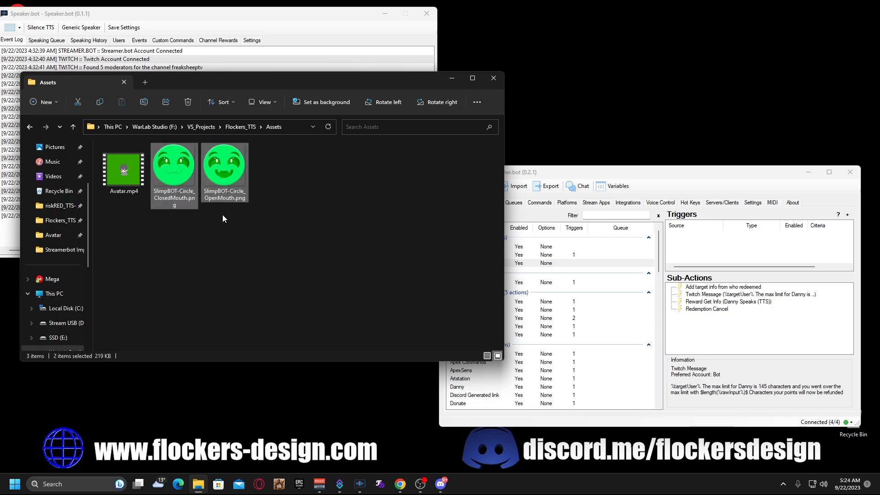
pyautogui.press('Delete')
# Return to VS_Projects and delete the old Flockers_TTS.zip archive.
pyautogui.click(238, 127)
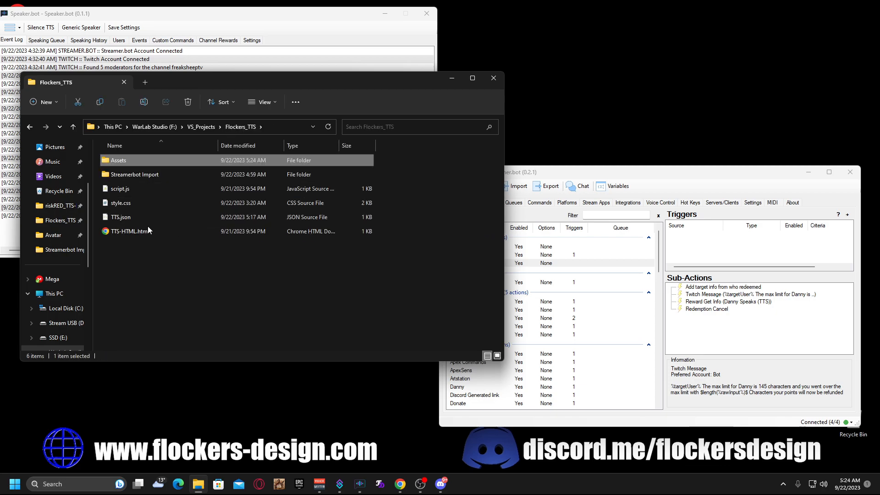
pyautogui.click(197, 127)
pyautogui.click(147, 203)
pyautogui.press('Delete')
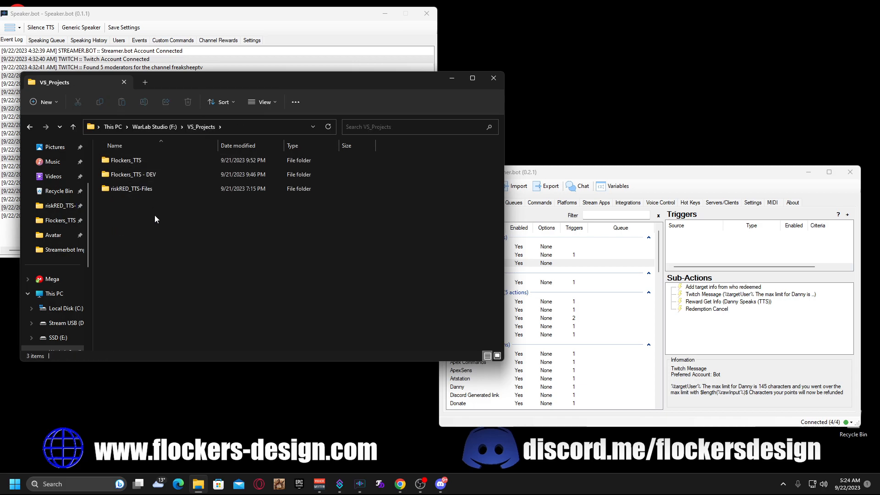
# Add the Flockers_TTS folder to a new archive with 7-Zip, accepting the offered archive settings.
pyautogui.rightClick(126, 164)
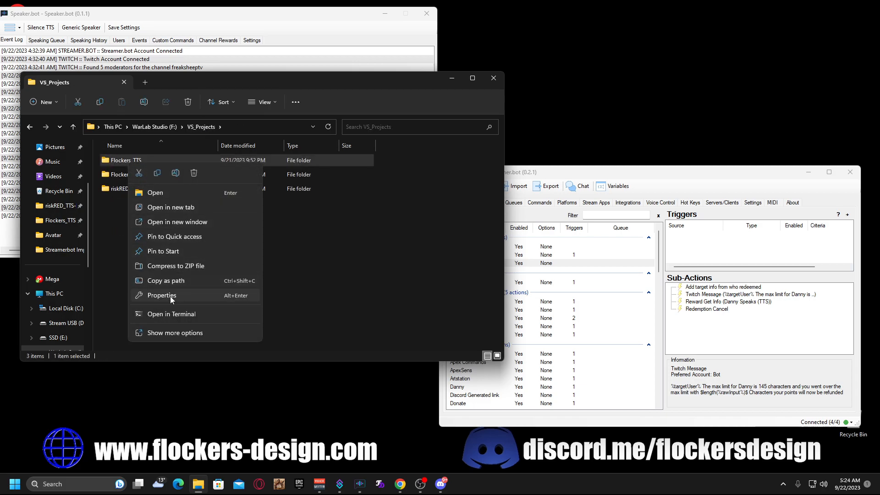
pyautogui.click(177, 335)
pyautogui.moveTo(248, 171)
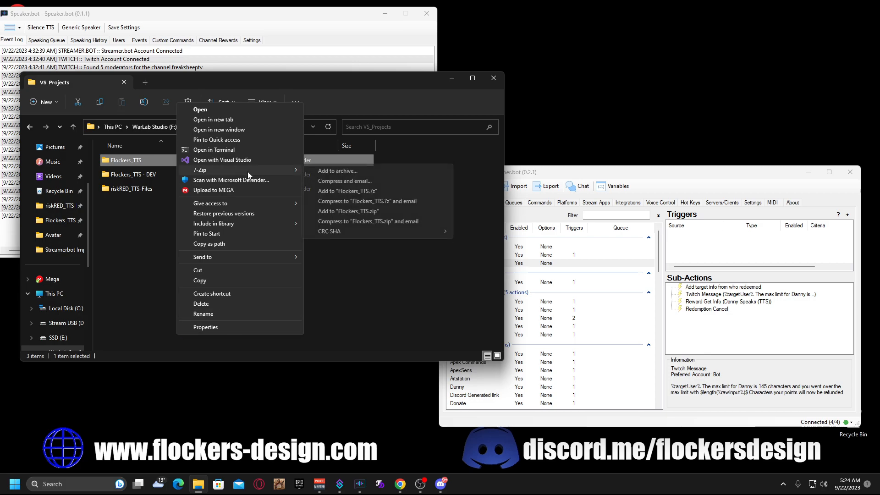
pyautogui.click(352, 173)
pyautogui.press('Return')
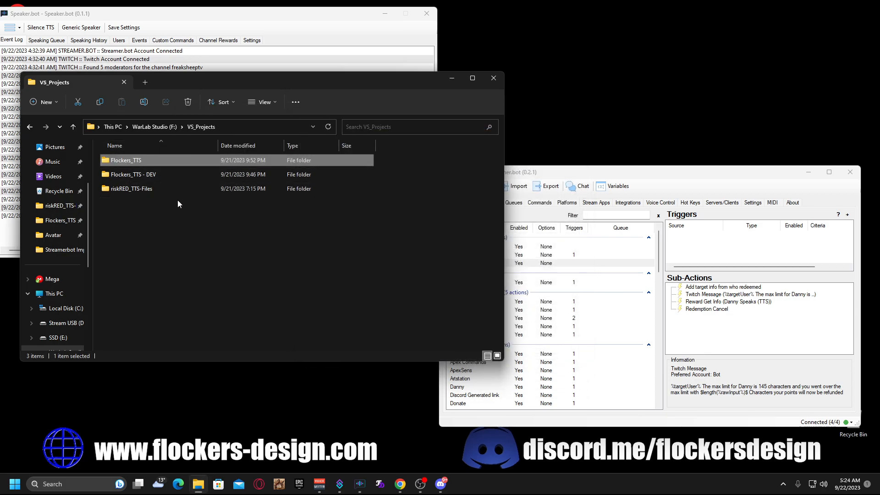
# Open the Assets folder inside Flockers_TTS to inspect its remaining files.
pyautogui.doubleClick(150, 161)
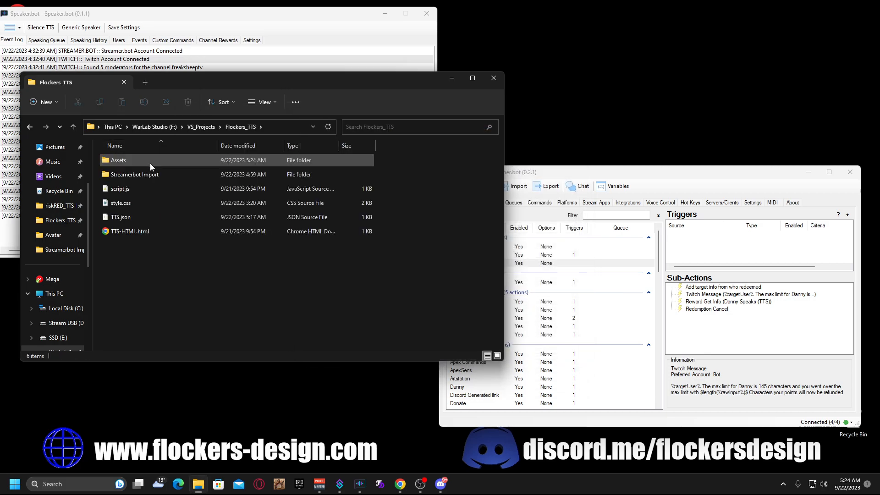
pyautogui.doubleClick(150, 164)
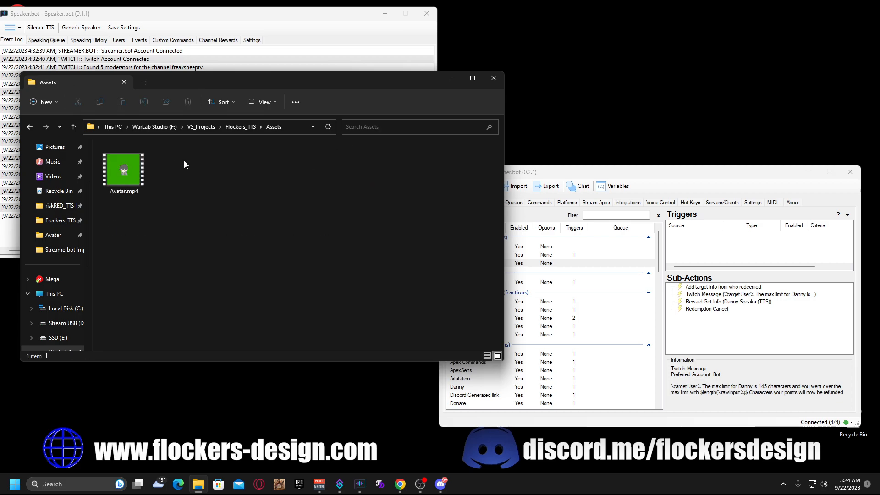
# Check the contents of the Assets and Streamerbot Import folders, returning to the Flockers_TTS folder.
pyautogui.click(236, 129)
pyautogui.doubleClick(140, 162)
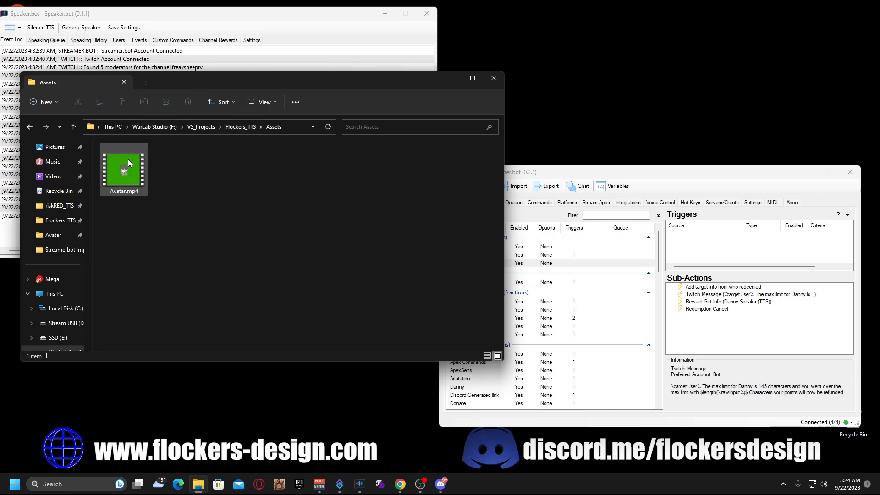
pyautogui.click(239, 127)
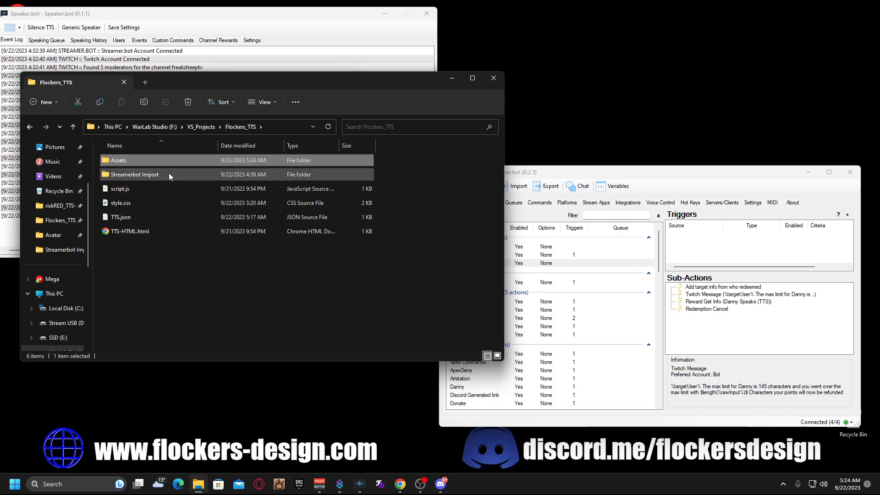
pyautogui.doubleClick(130, 176)
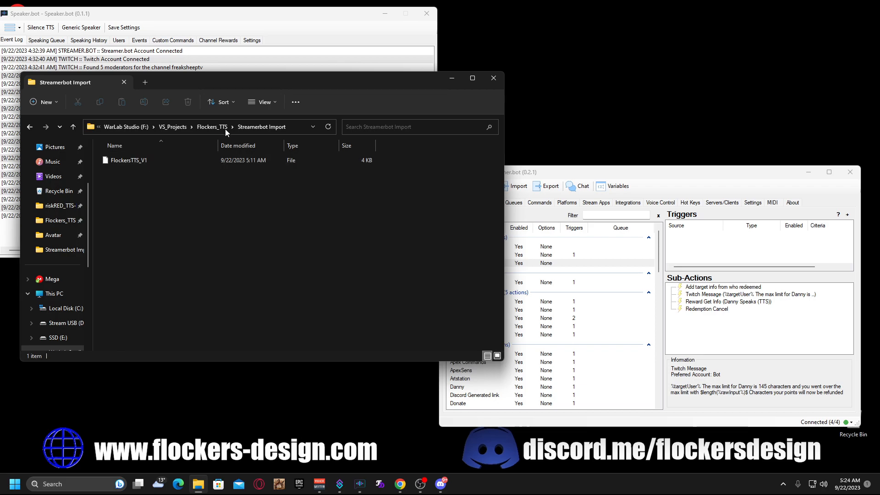
pyautogui.click(213, 126)
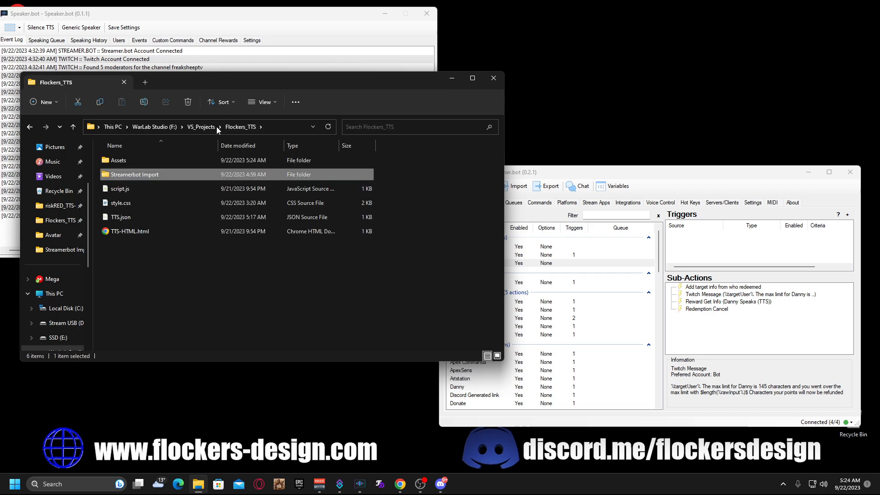
# Look over the script.js, style.css, TTS.json and TTS-HTML.html files and the two subfolders in Flockers_TTS.
pyautogui.moveTo(128, 259); pyautogui.dragTo(225, 187)
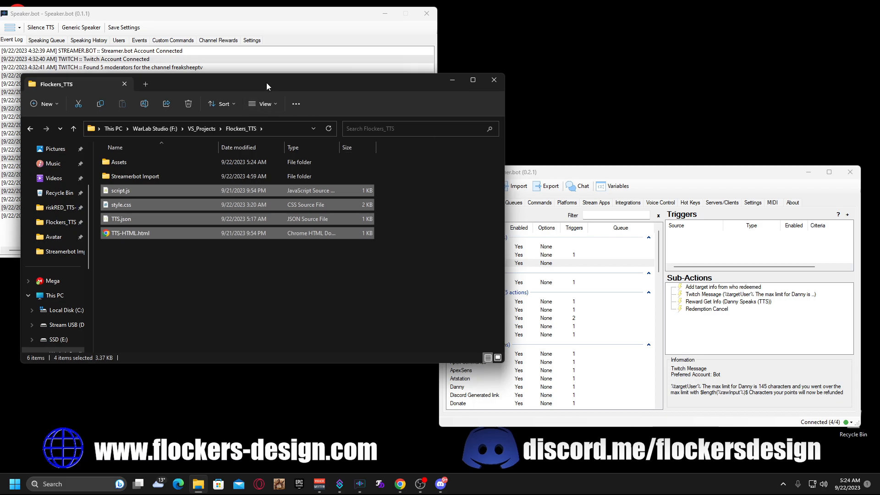
pyautogui.moveTo(266, 83); pyautogui.dragTo(248, 73)
pyautogui.moveTo(173, 144); pyautogui.dragTo(173, 143)
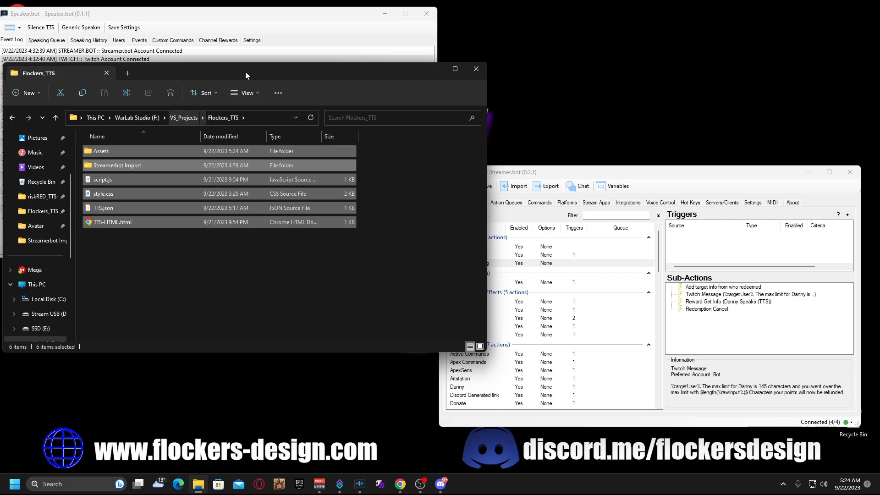
pyautogui.moveTo(247, 71); pyautogui.dragTo(282, 61)
pyautogui.moveTo(153, 250); pyautogui.dragTo(251, 124)
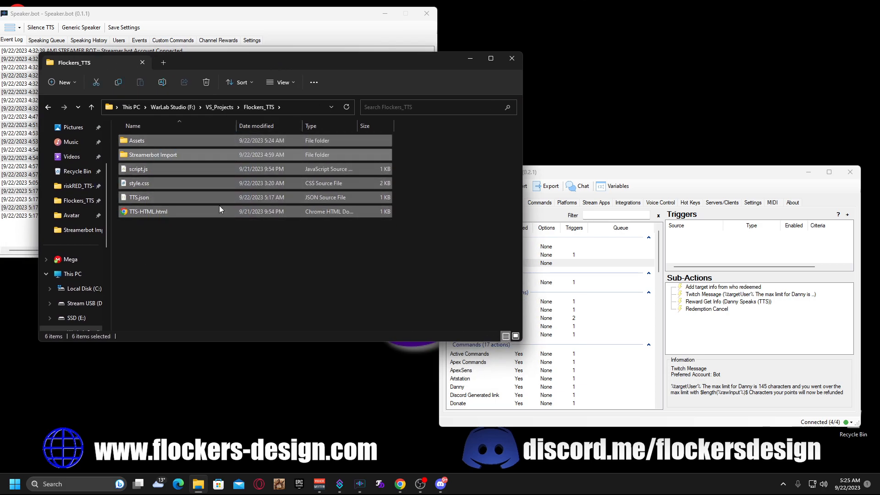
pyautogui.moveTo(227, 240); pyautogui.dragTo(302, 148)
pyautogui.click(281, 274)
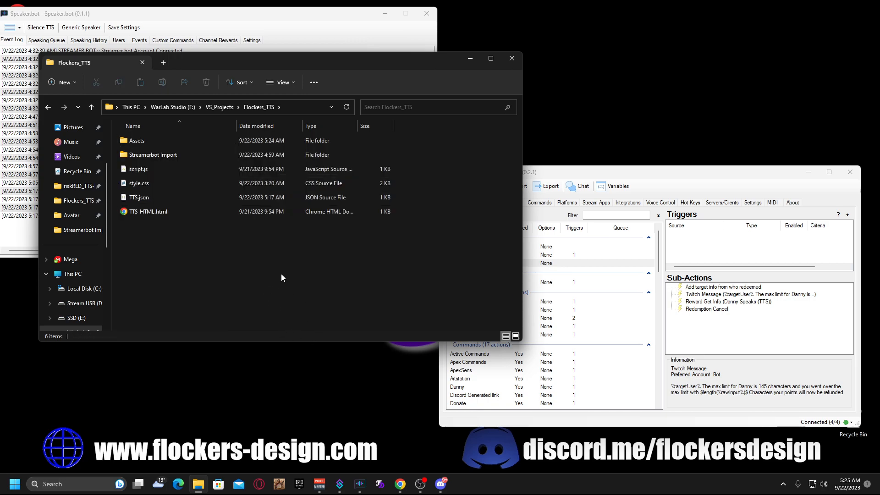
# Open the Streamerbot Import folder and bring up the Import Actions dialog in Streamer.bot beside it.
pyautogui.moveTo(322, 63); pyautogui.dragTo(304, 66)
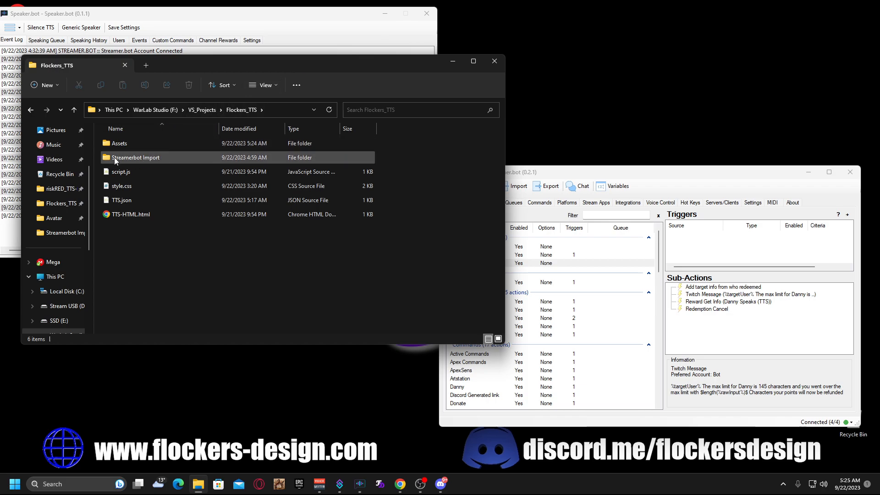
pyautogui.doubleClick(138, 158)
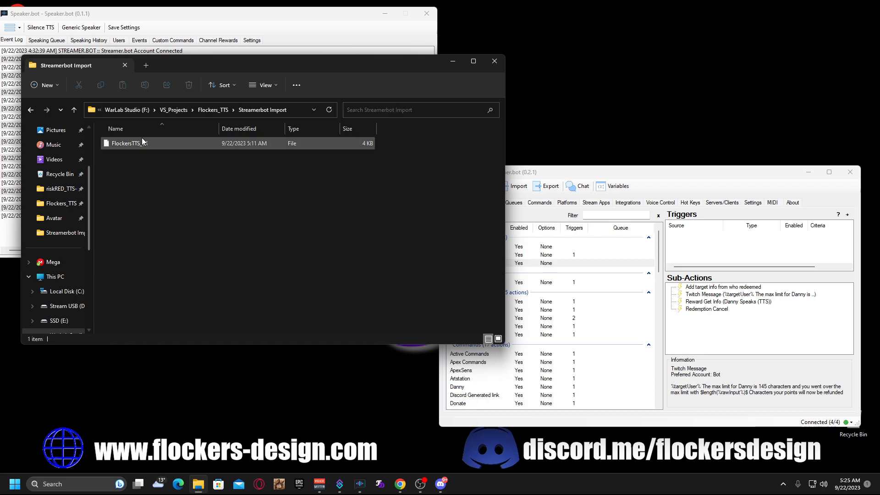
pyautogui.moveTo(565, 177); pyautogui.dragTo(576, 146)
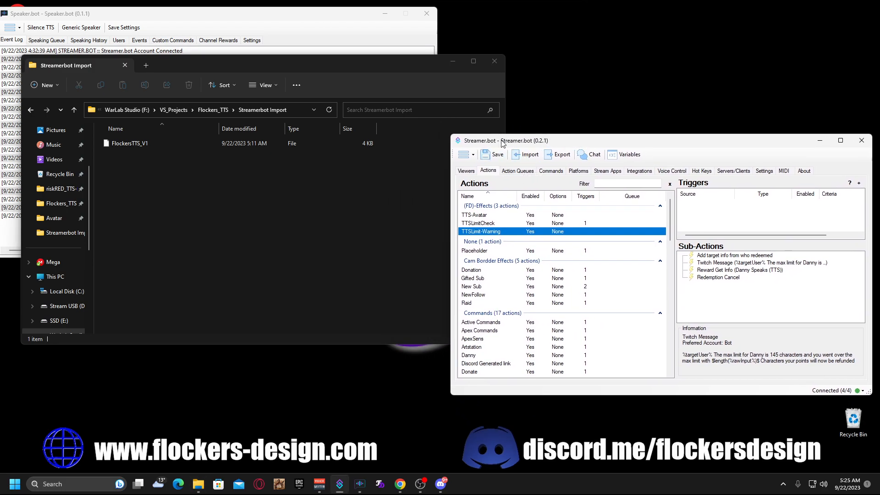
pyautogui.click(524, 156)
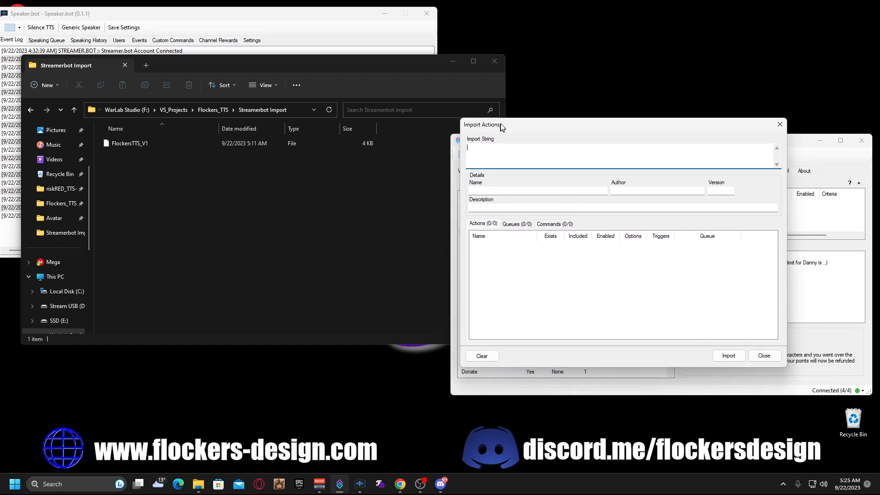
pyautogui.moveTo(533, 127); pyautogui.dragTo(468, 112)
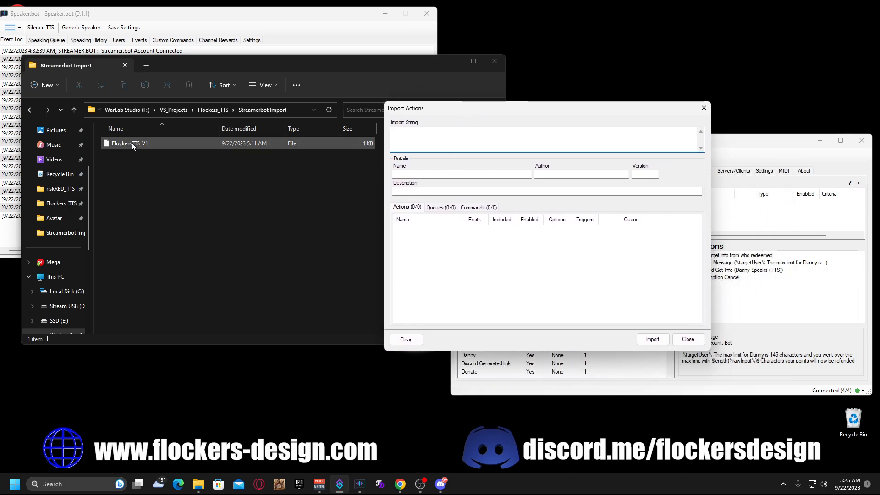
# Narrow the file window and load the FlockersTTS_V1 file into the Import String of the Import Actions dialog.
pyautogui.click(504, 73)
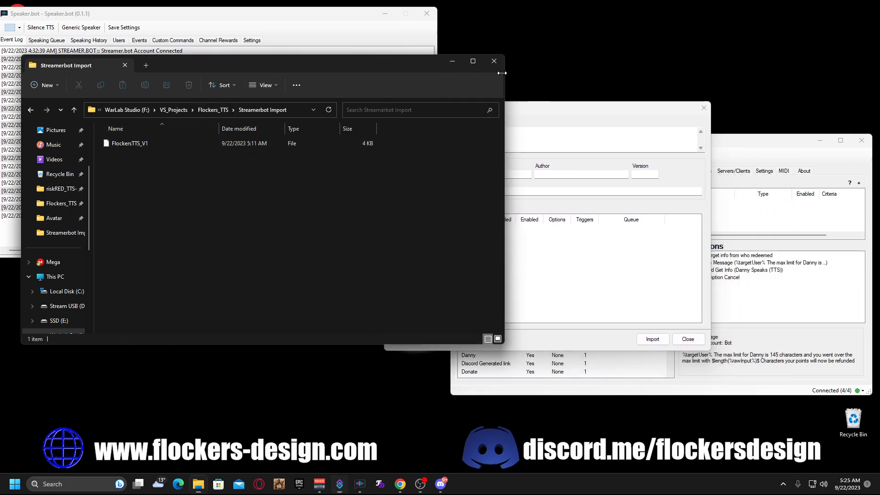
pyautogui.moveTo(504, 72); pyautogui.dragTo(373, 72)
pyautogui.moveTo(148, 144); pyautogui.dragTo(421, 137)
pyautogui.moveTo(459, 110); pyautogui.dragTo(476, 100)
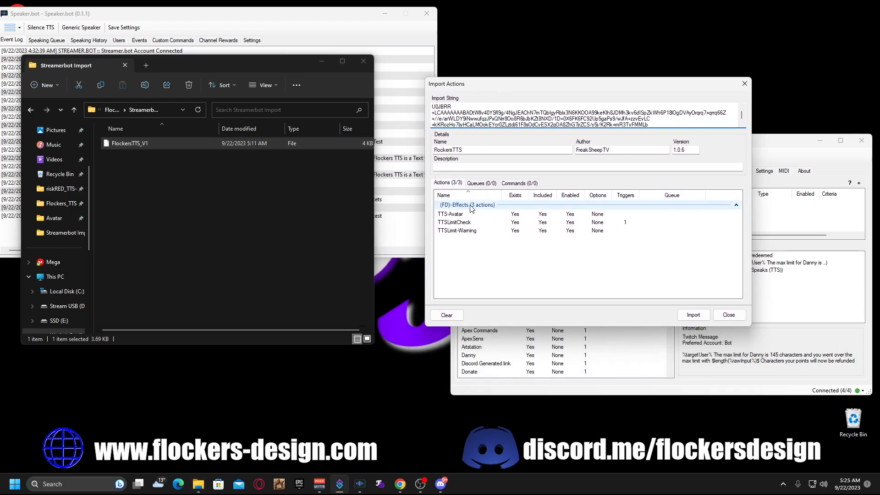
# Review the TTS-Avatar, TTSLimitCheck and TTSLimit-Warning actions and import them, agreeing to overwrite the existing ones.
pyautogui.click(453, 214)
pyautogui.click(451, 222)
pyautogui.click(450, 232)
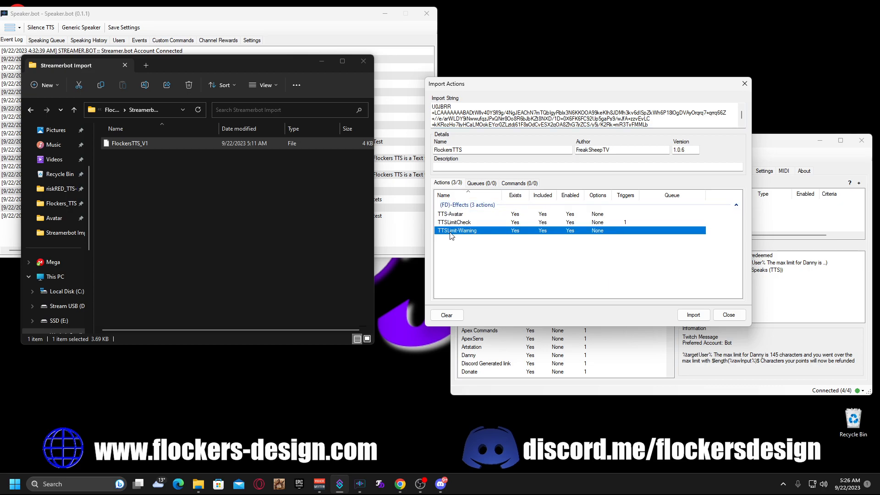
pyautogui.moveTo(511, 88); pyautogui.dragTo(208, 110)
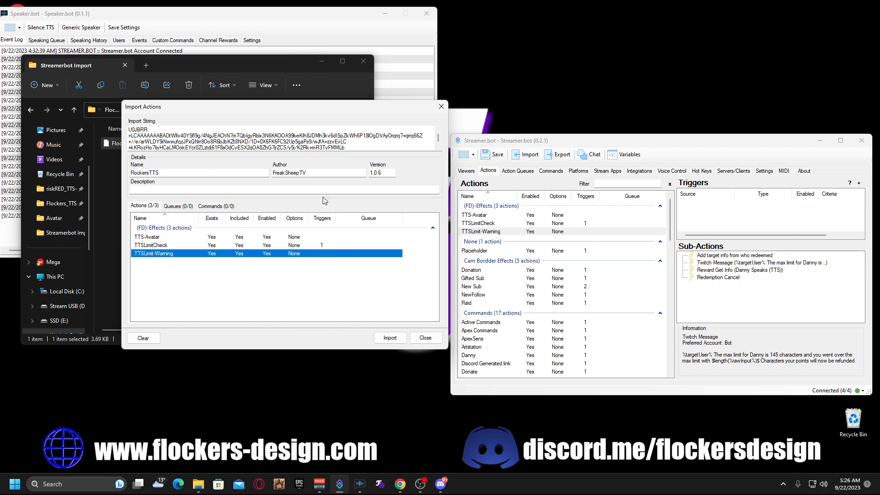
pyautogui.click(390, 338)
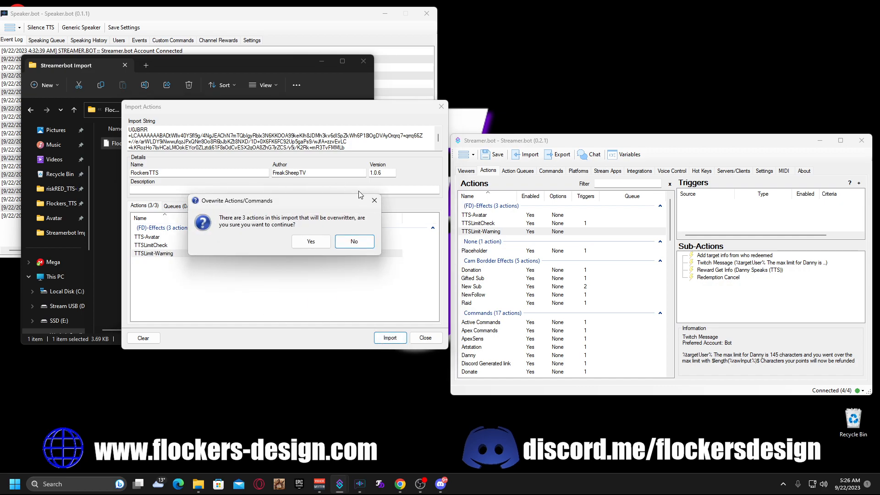
pyautogui.moveTo(258, 202); pyautogui.dragTo(321, 210)
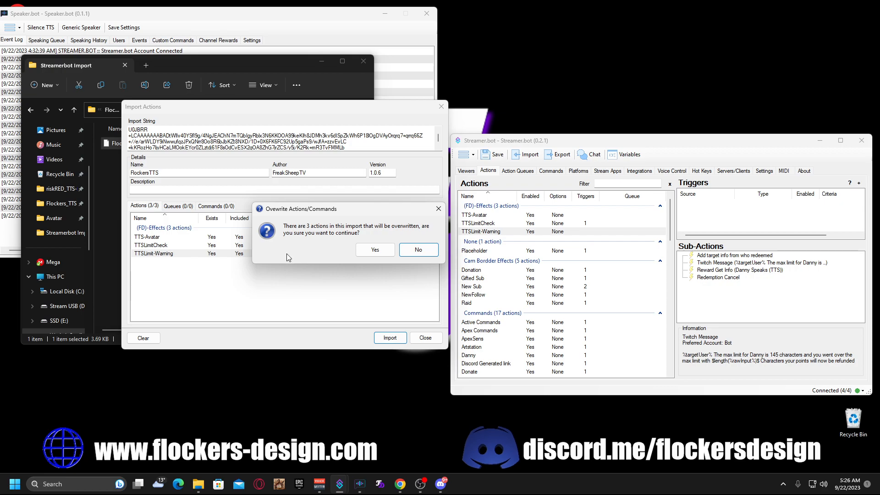
pyautogui.click(374, 250)
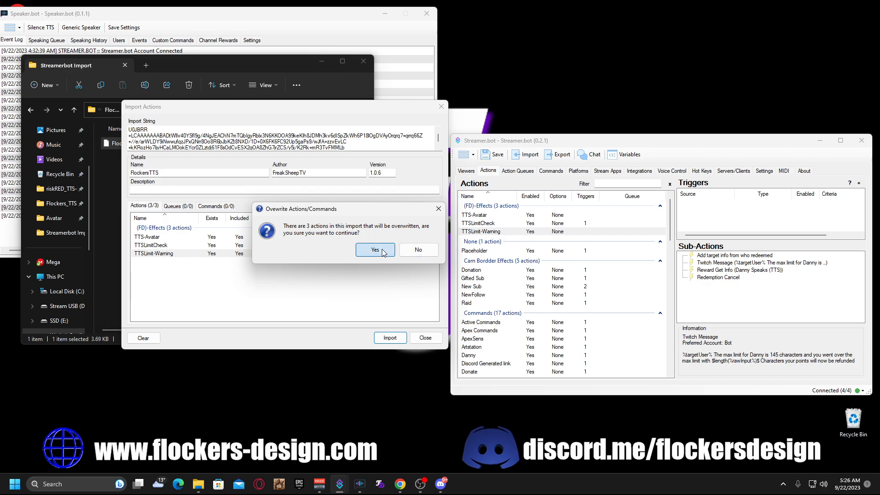
# Inspect the imported TTS-Avatar and TTSLimitCheck actions, leaving the TTSLimitCheck settings without editing them.
pyautogui.click(477, 224)
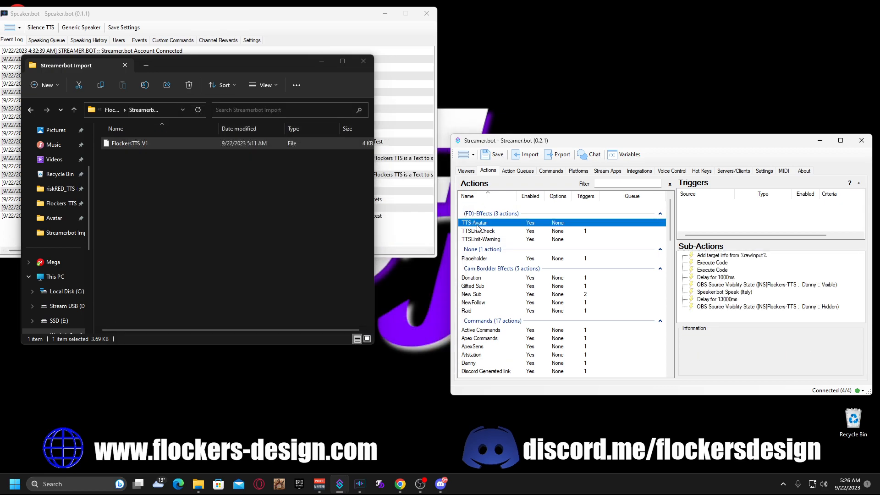
pyautogui.moveTo(640, 139); pyautogui.dragTo(615, 118)
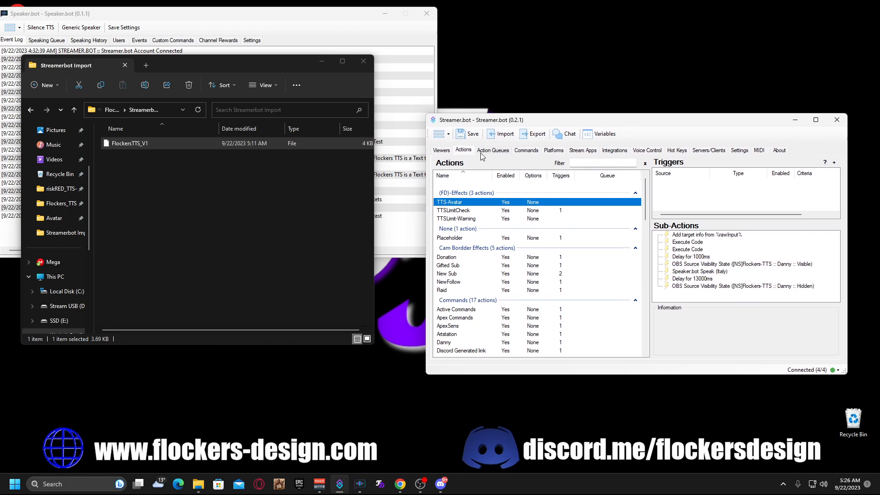
pyautogui.moveTo(551, 121); pyautogui.dragTo(561, 140)
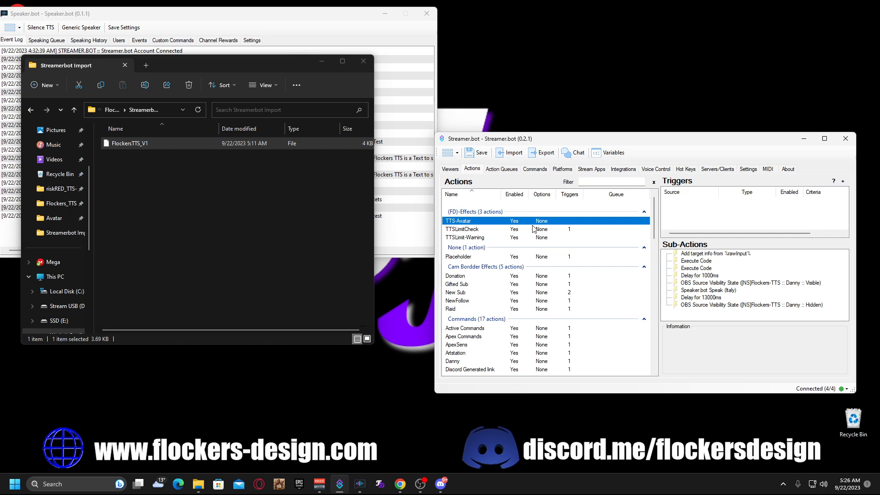
pyautogui.doubleClick(495, 230)
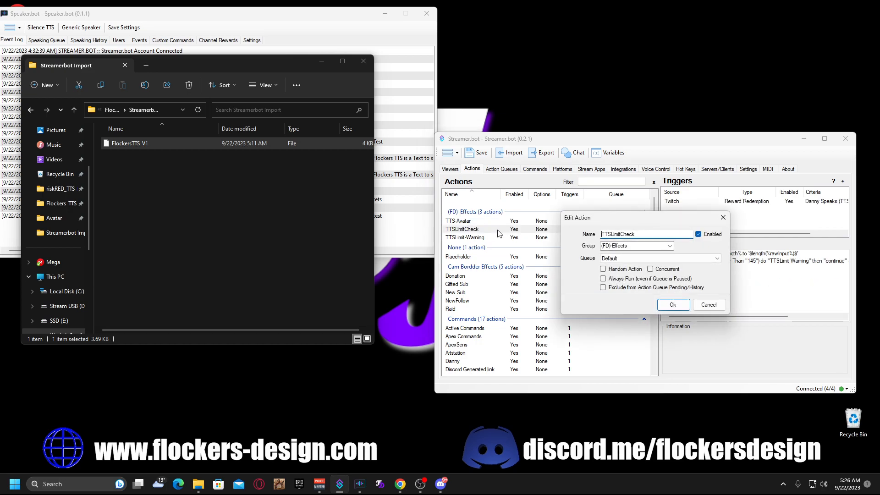
pyautogui.click(709, 305)
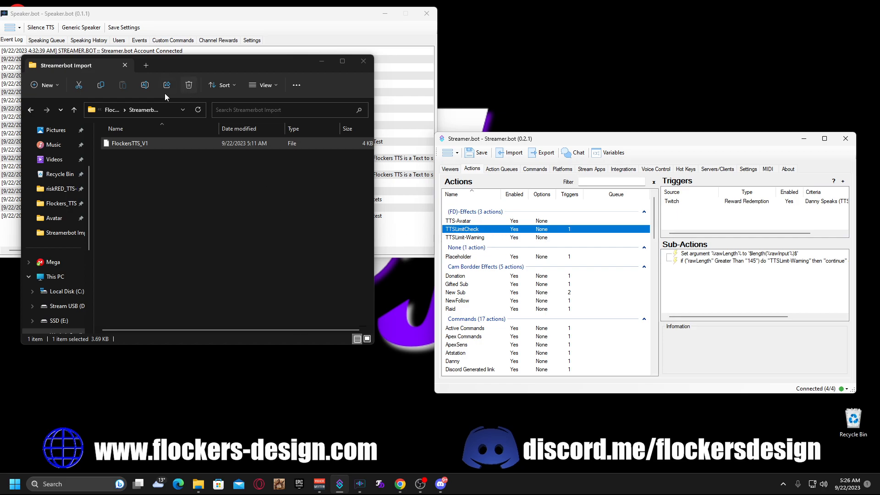
# Switch to File Explorer, go up from Streamerbot Import to the VS_Projects folder and place its window beside Streamer.bot.
pyautogui.doubleClick(263, 64)
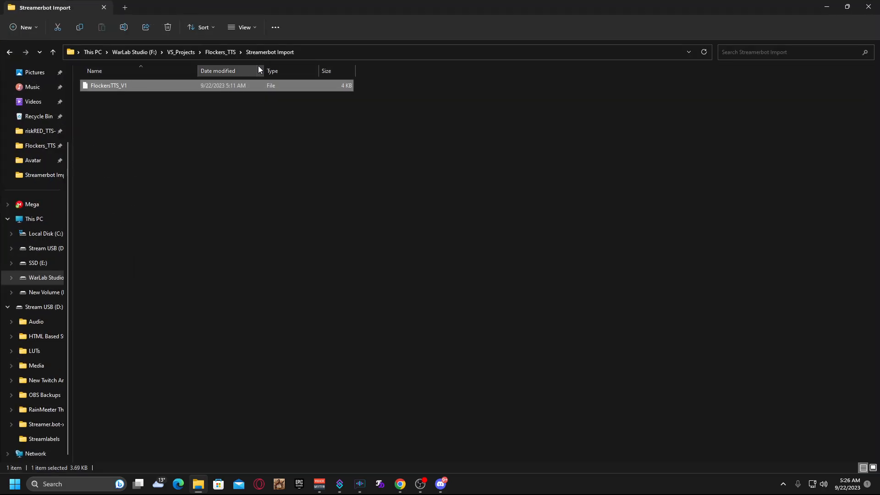
pyautogui.click(223, 54)
pyautogui.moveTo(265, 18); pyautogui.dragTo(254, 62)
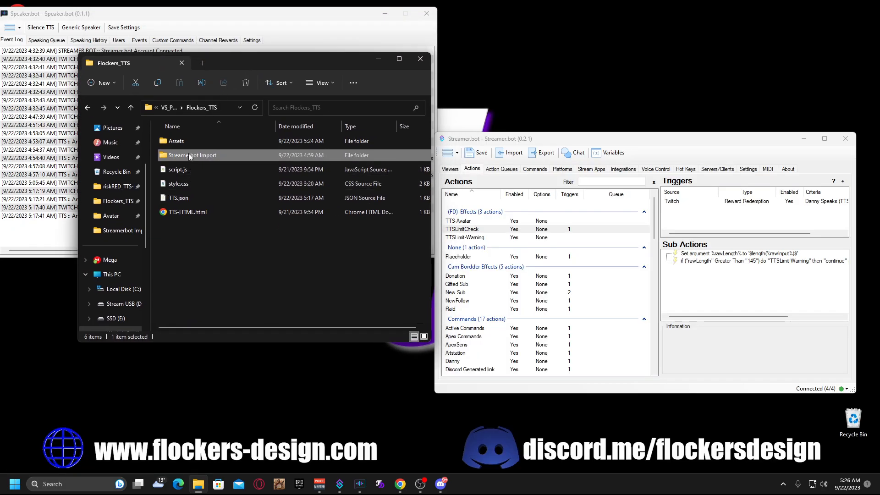
pyautogui.click(169, 107)
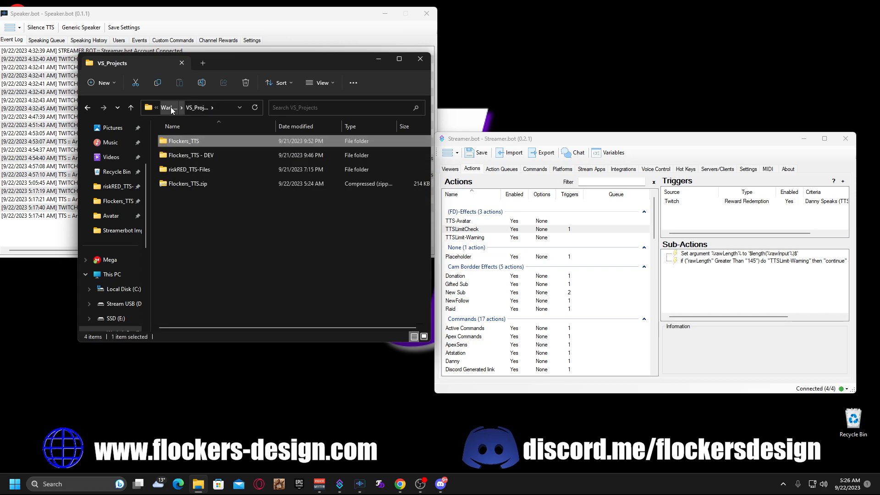
pyautogui.moveTo(188, 145)
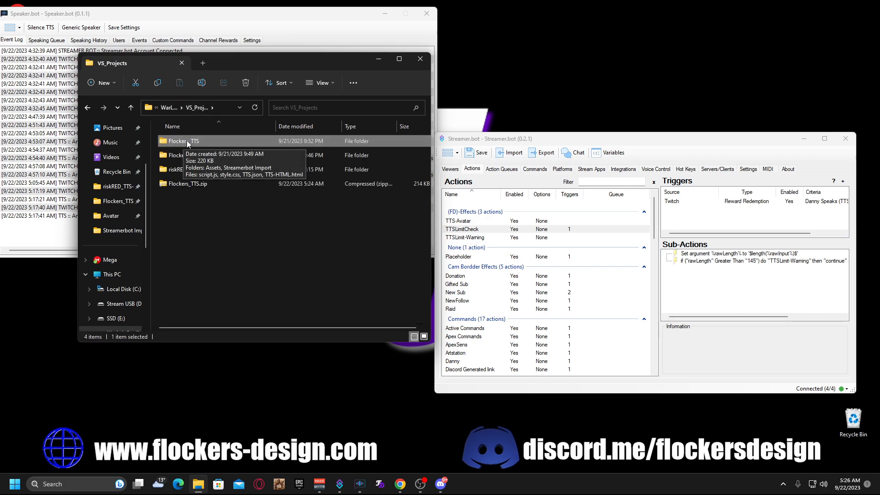
pyautogui.scroll(-2, 120, 261)
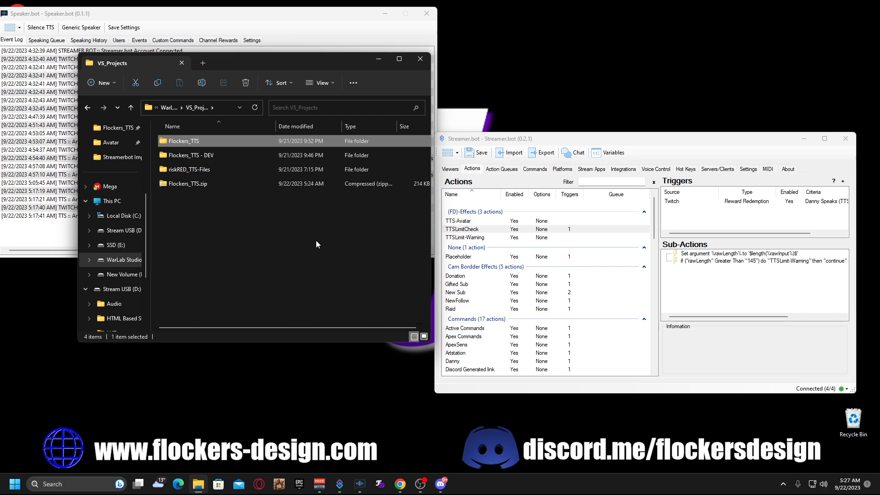
pyautogui.moveTo(289, 59); pyautogui.dragTo(290, 126)
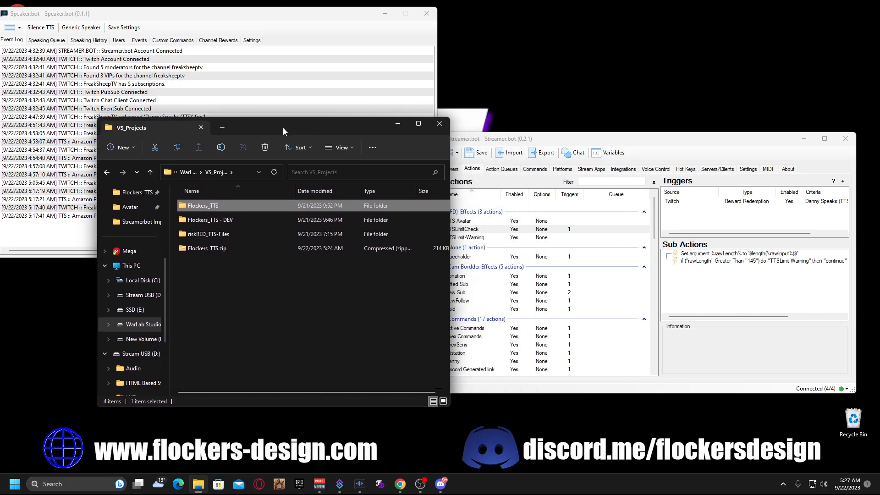
pyautogui.moveTo(632, 144); pyautogui.dragTo(627, 126)
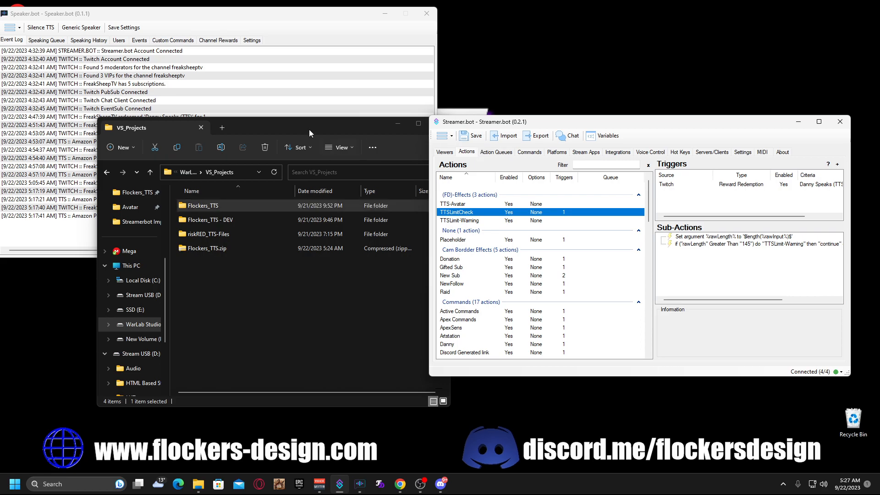
pyautogui.moveTo(319, 135); pyautogui.dragTo(300, 140)
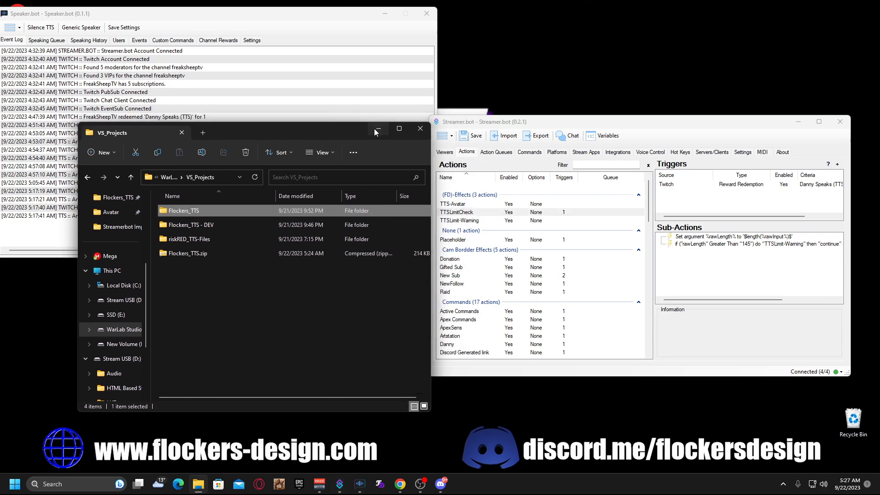
# Minimize the VS_Projects window and switch to OBS, maximizing it to view the Live scene's sources.
pyautogui.click(376, 130)
pyautogui.moveTo(485, 0); pyautogui.dragTo(510, 49)
pyautogui.doubleClick(510, 48)
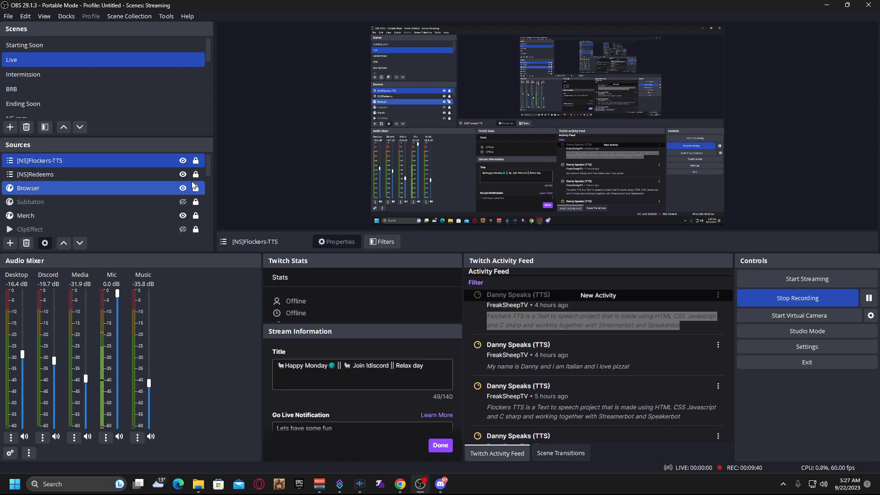
pyautogui.moveTo(208, 169)
pyautogui.mouseDown()
pyautogui.moveTo(208, 230)
pyautogui.moveTo(208, 165)
pyautogui.mouseUp()
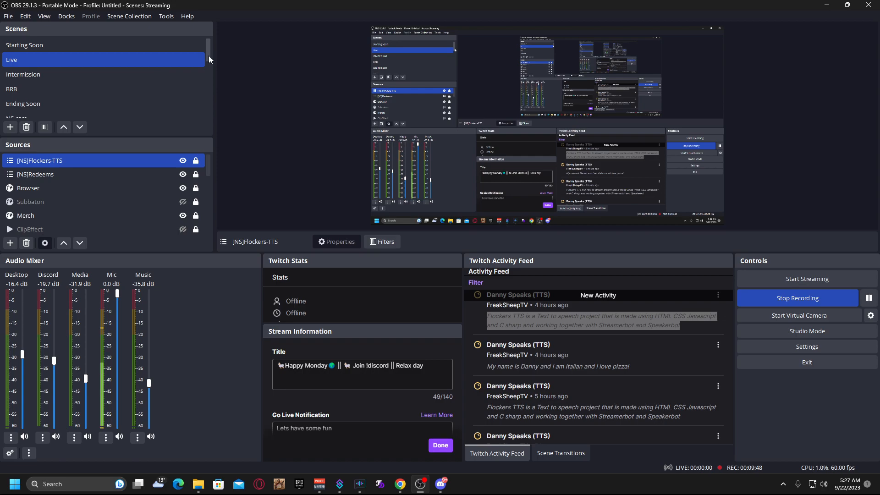
# Enable Studio Mode and bring the [NS]Flockers-TTS scene at the end of the scene list into the preview.
pyautogui.moveTo(208, 56); pyautogui.dragTo(210, 115)
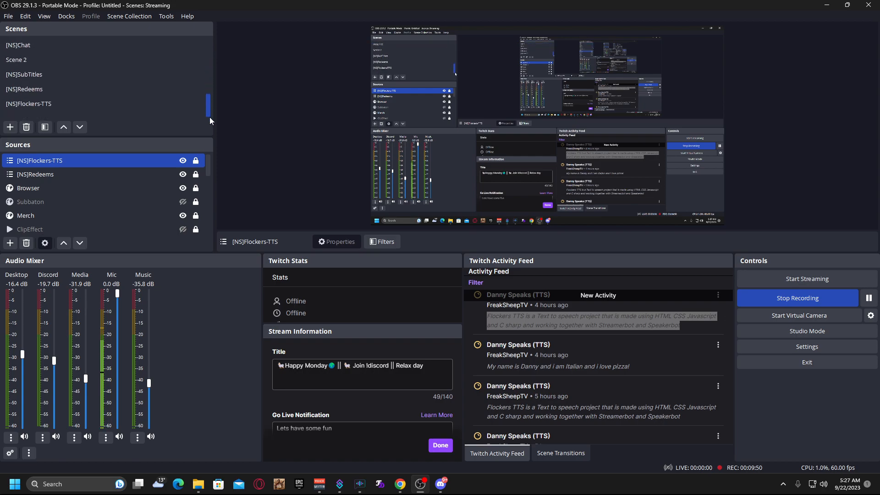
pyautogui.click(791, 334)
pyautogui.click(50, 105)
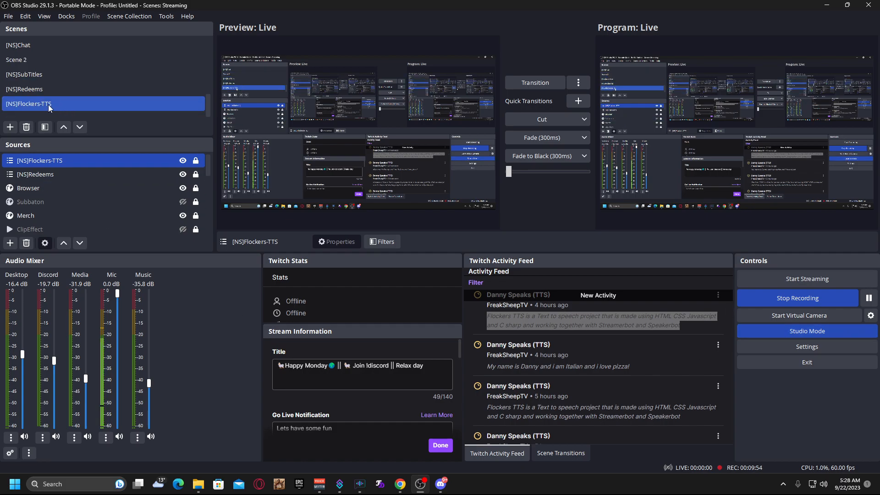
pyautogui.click(50, 107)
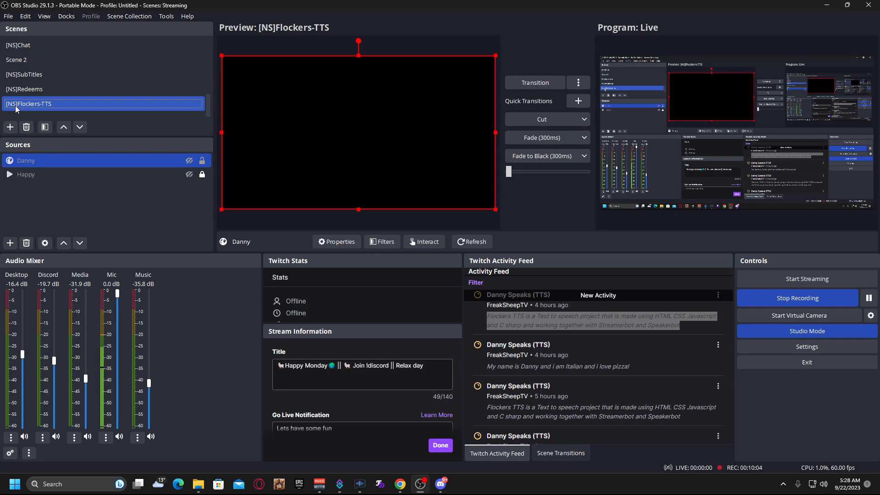
# Switch to Chrome to review the Flockers TTS Stream project page, then minimize it to return to OBS.
pyautogui.moveTo(400, 484)
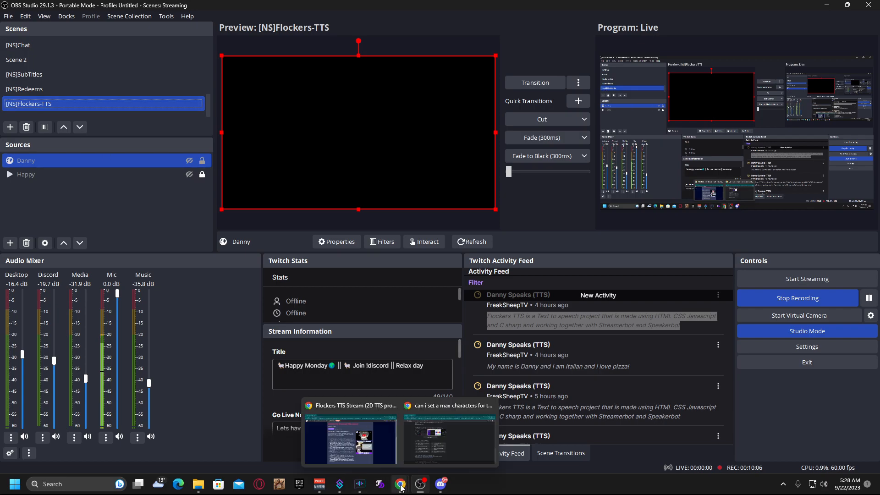
pyautogui.click(359, 434)
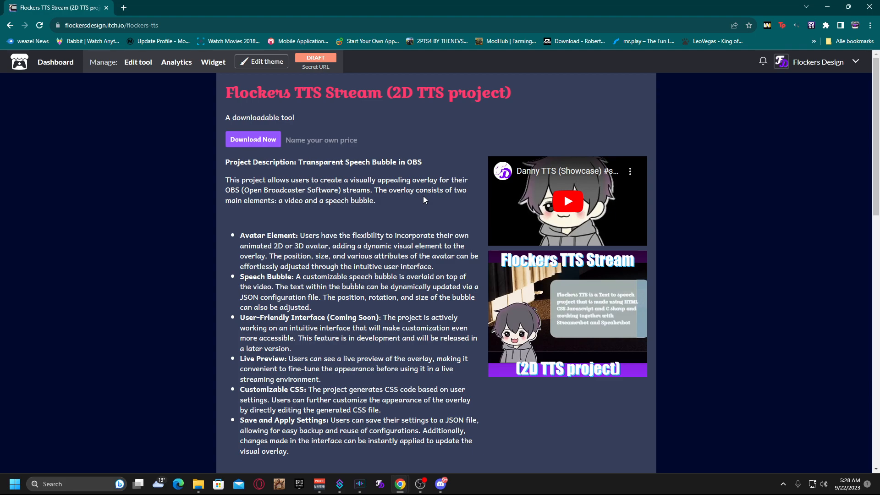
pyautogui.click(827, 6)
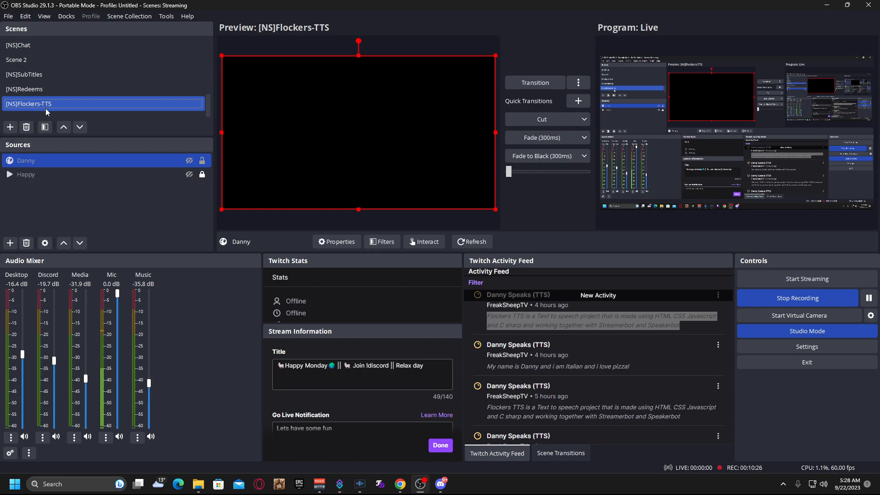
# Remove the Happy media source from the [NS]Flockers-TTS scene and confirm its removal.
pyautogui.keyDown('ctrl'); pyautogui.click(11, 177); pyautogui.keyUp('ctrl')
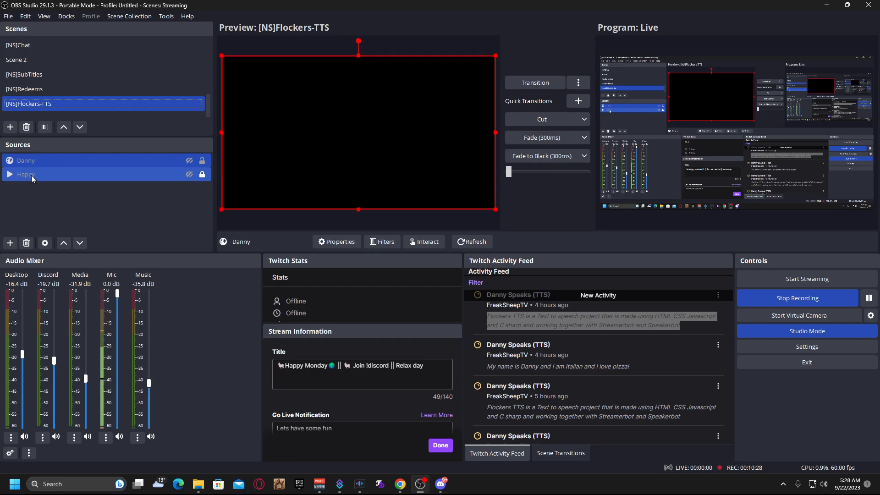
pyautogui.click(31, 175)
pyautogui.press('Delete')
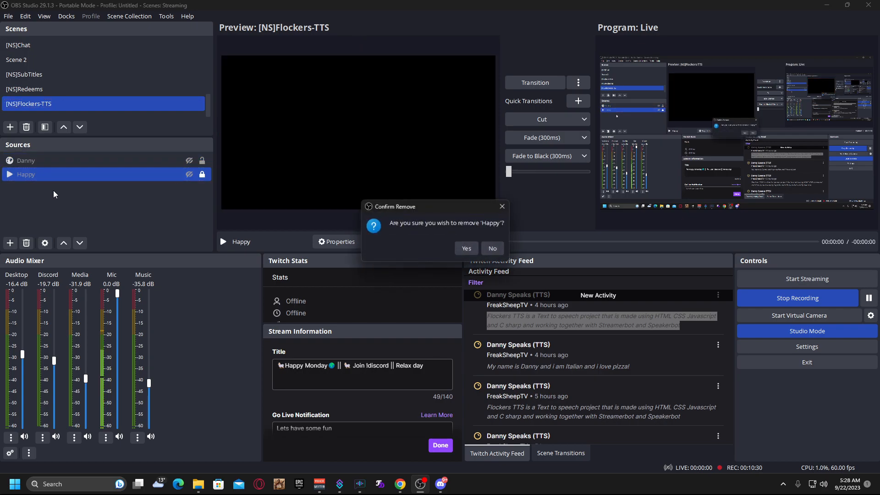
pyautogui.press('Return')
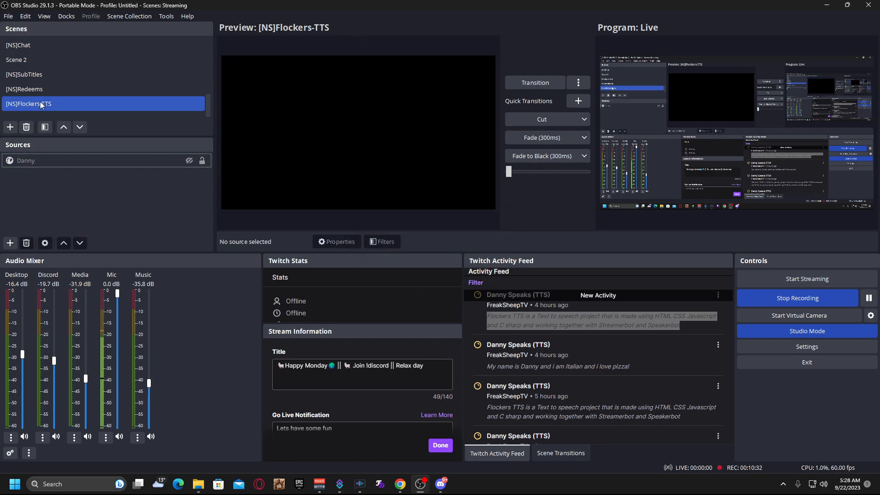
# Add a new visible browser source to the [NS]Flockers-TTS scene, keeping the suggested name, and move its properties window up.
pyautogui.click(25, 162)
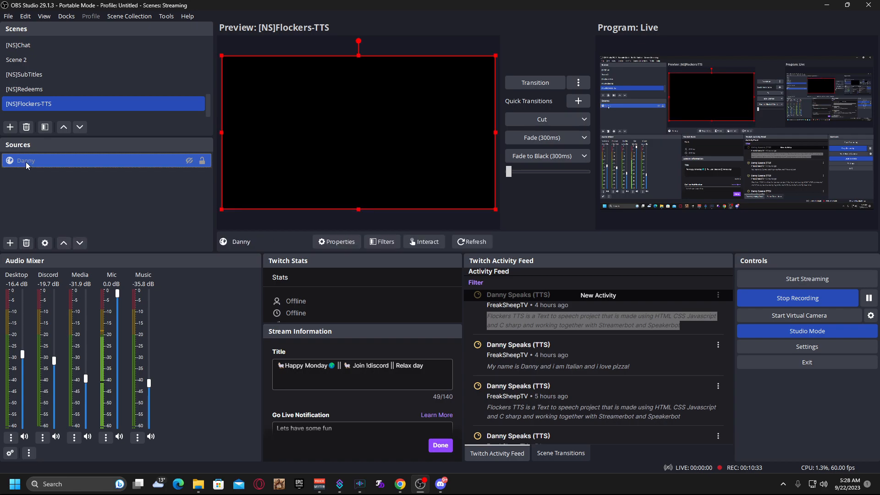
pyautogui.click(10, 243)
pyautogui.click(35, 294)
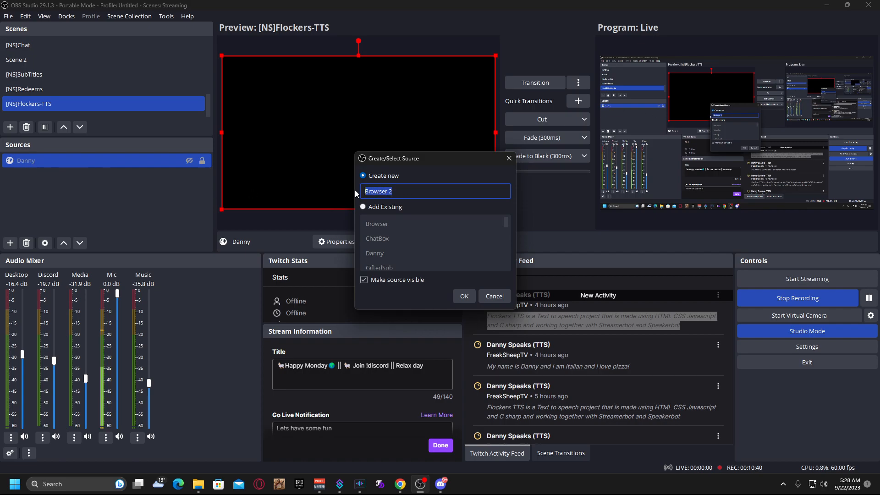
pyautogui.click(467, 295)
pyautogui.keyDown('ctrl'); pyautogui.click(23, 175); pyautogui.keyUp('ctrl')
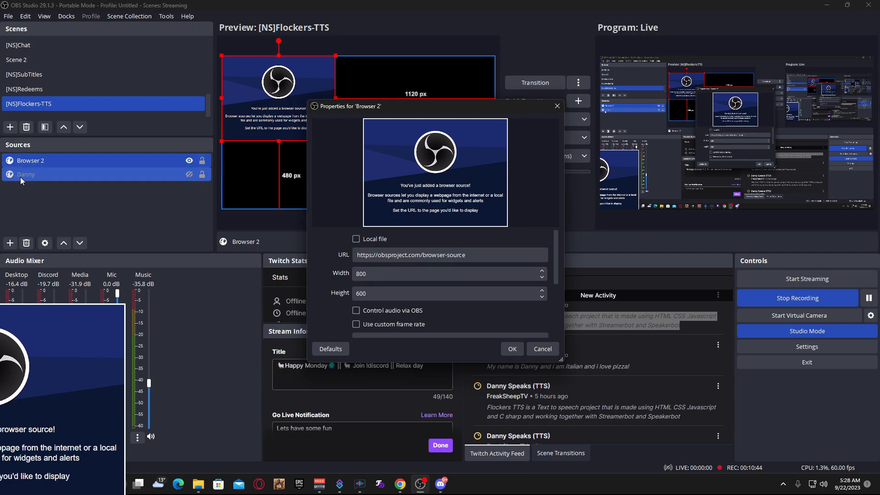
pyautogui.keyDown('ctrl'); pyautogui.click(34, 177); pyautogui.keyUp('ctrl')
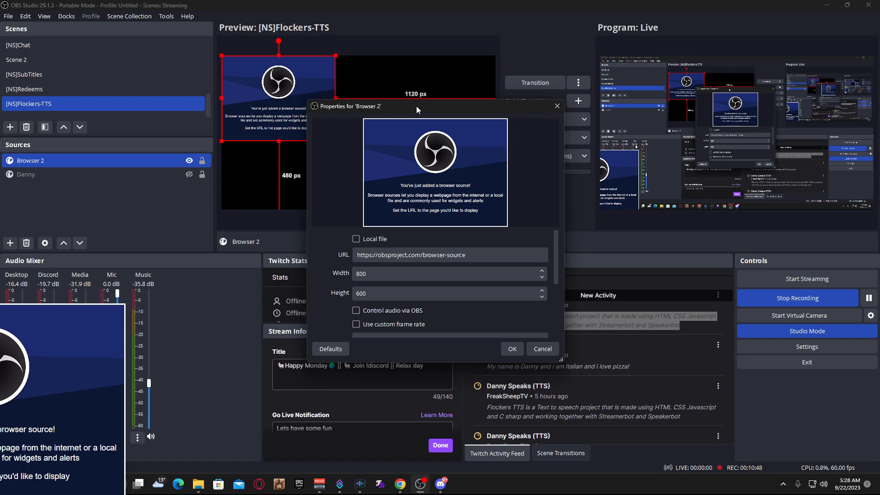
pyautogui.moveTo(415, 106); pyautogui.dragTo(444, 65)
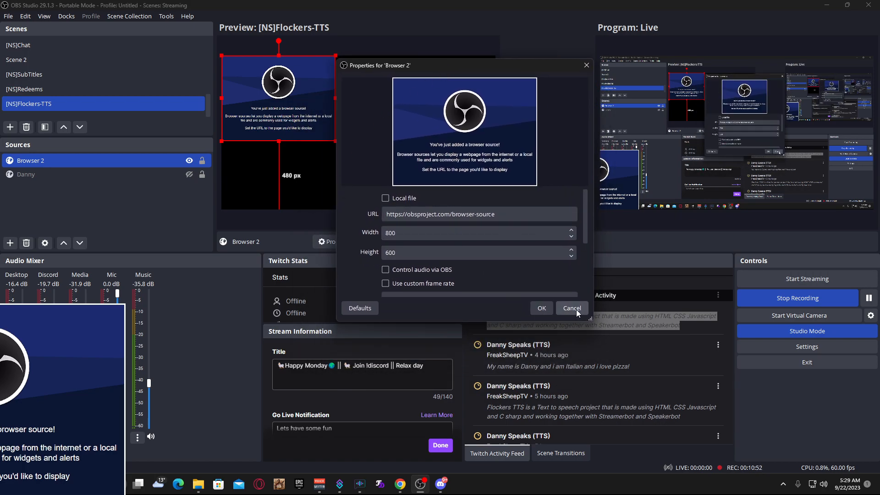
# Set the new browser source's width to 1920 and its height to 1080.
pyautogui.moveTo(405, 234); pyautogui.dragTo(346, 235)
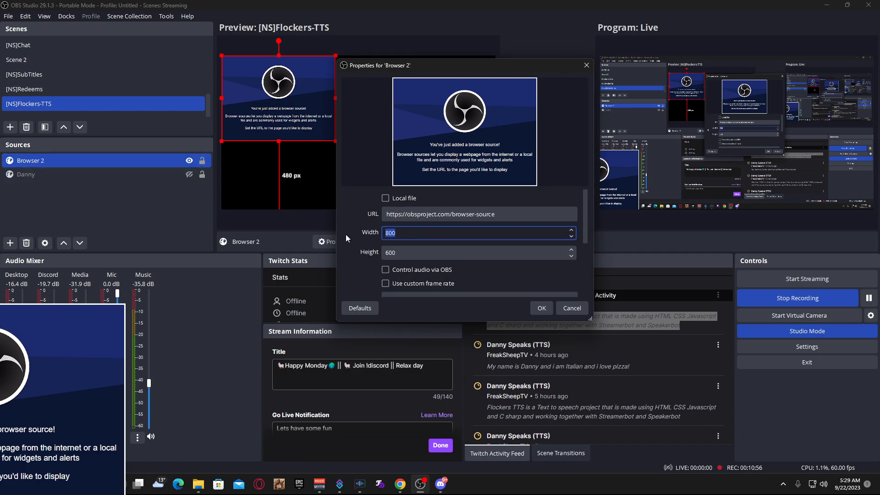
pyautogui.write('102')
pyautogui.press('BackSpace')
pyautogui.press('BackSpace')
pyautogui.write('920')
pyautogui.press('Tab')
pyautogui.write('10')
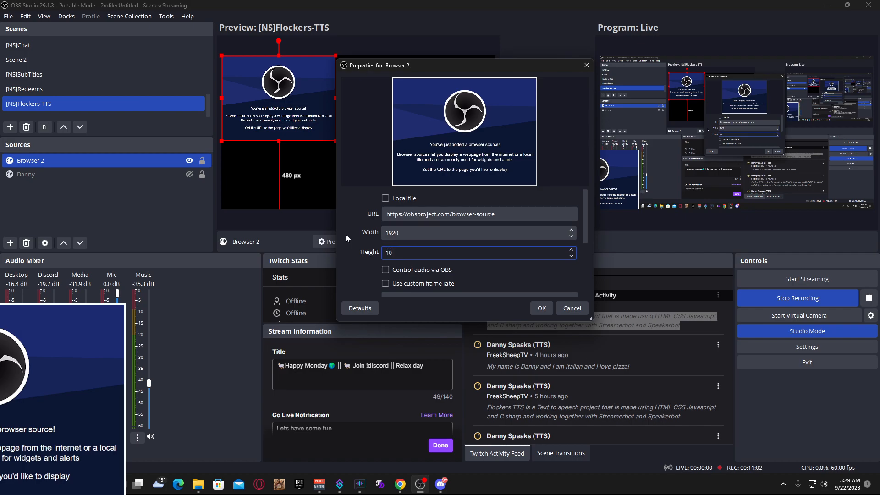
pyautogui.write('80')
# Make the browser source use the local file F:/VS_Projects/Flockers_TTS/TTS-HTML.html and accept its properties.
pyautogui.click(385, 200)
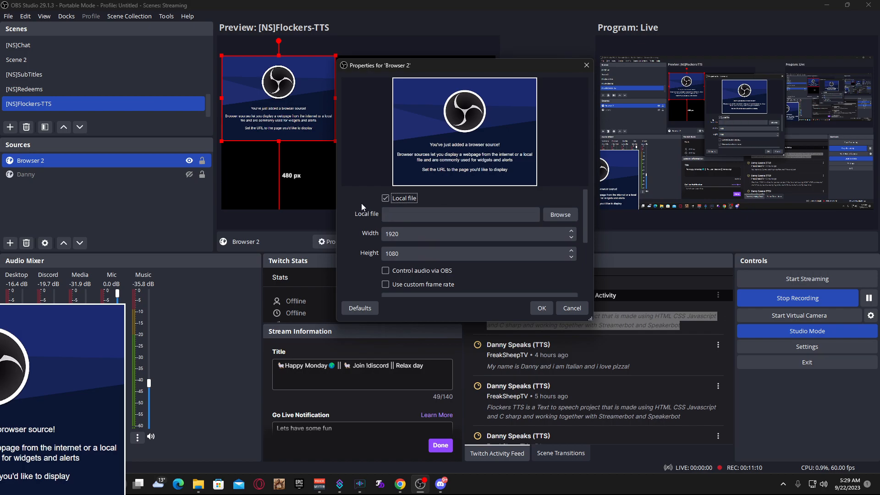
pyautogui.click(561, 215)
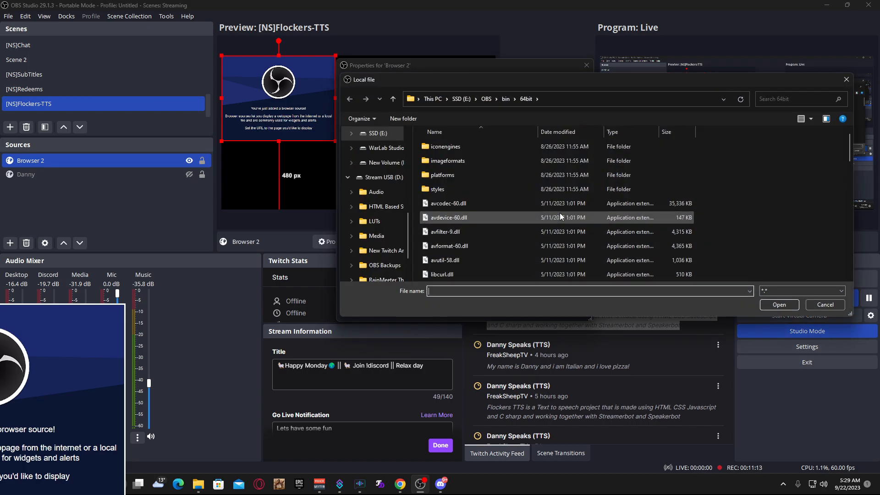
pyautogui.click(383, 153)
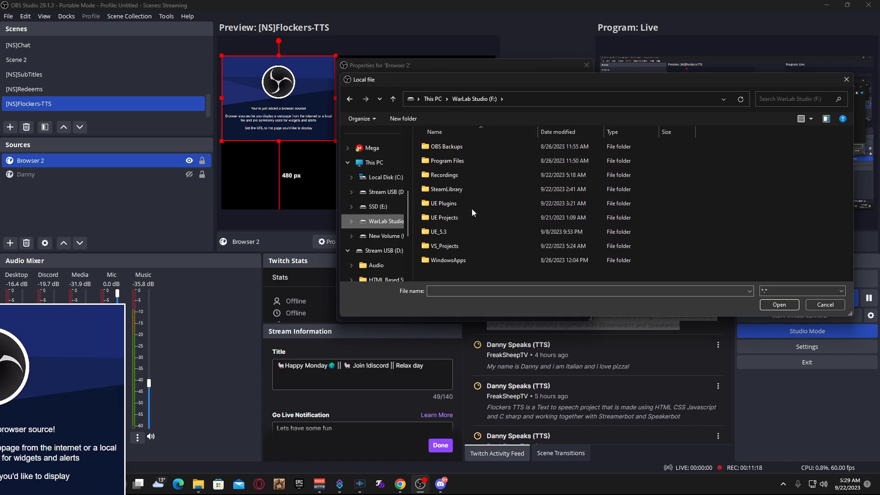
pyautogui.moveTo(529, 80); pyautogui.dragTo(521, 75)
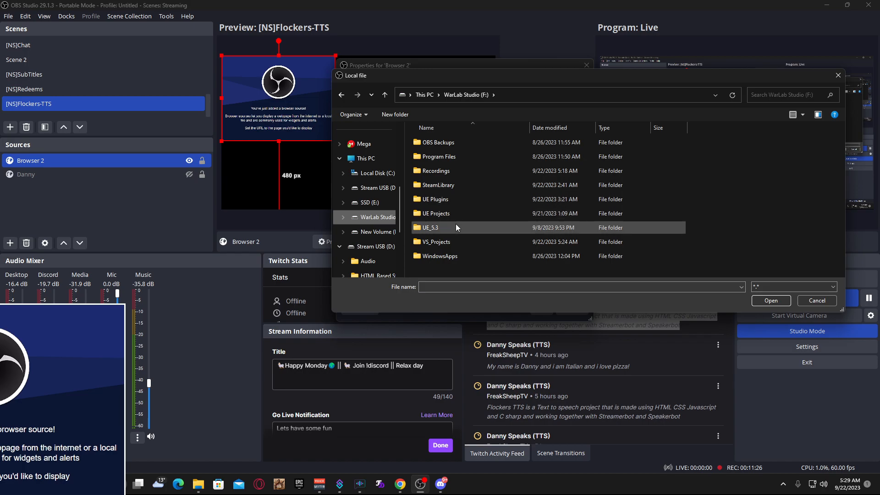
pyautogui.doubleClick(454, 242)
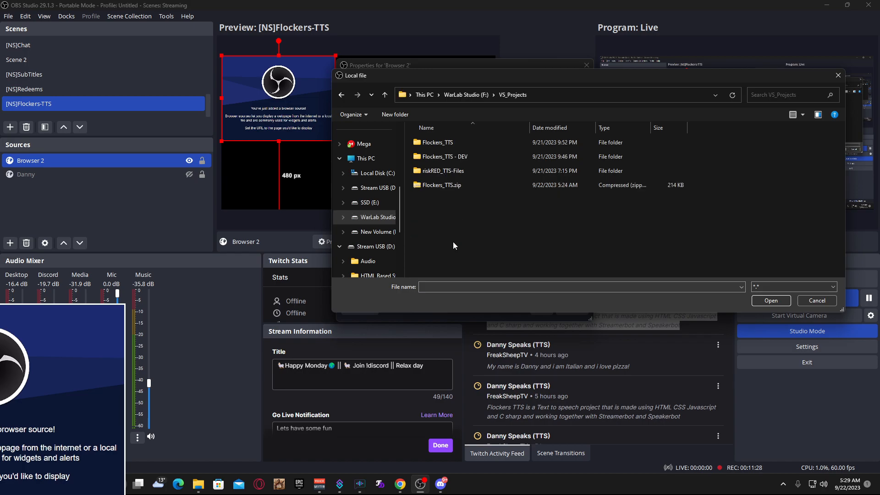
pyautogui.doubleClick(458, 143)
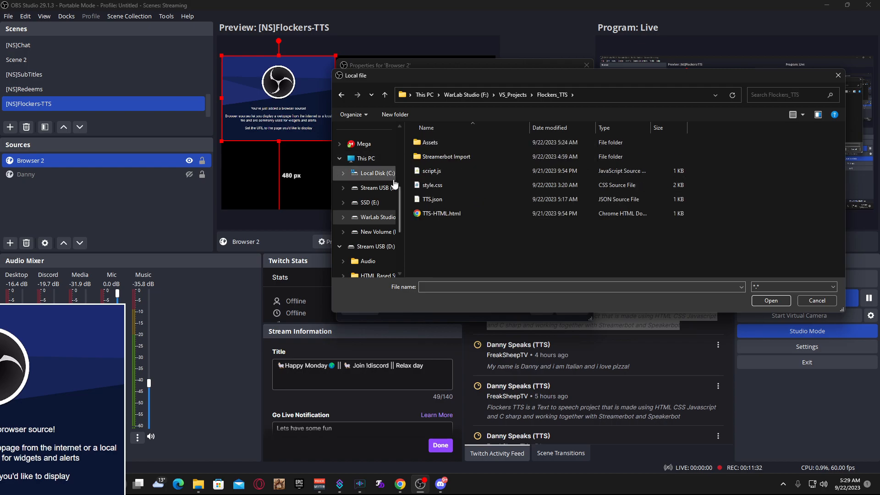
pyautogui.click(466, 215)
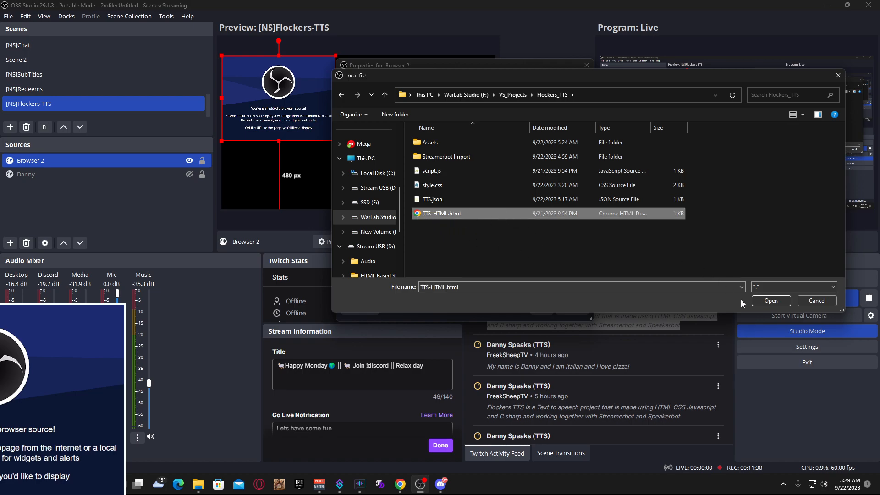
pyautogui.click(771, 301)
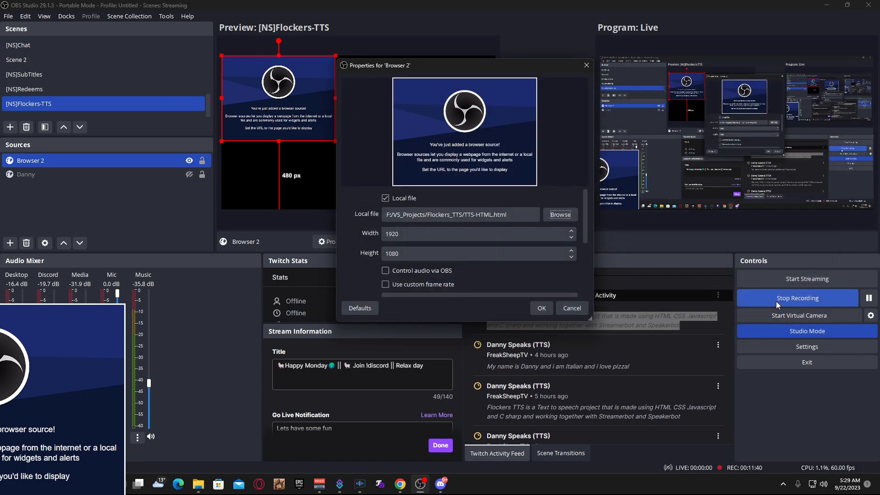
pyautogui.click(541, 307)
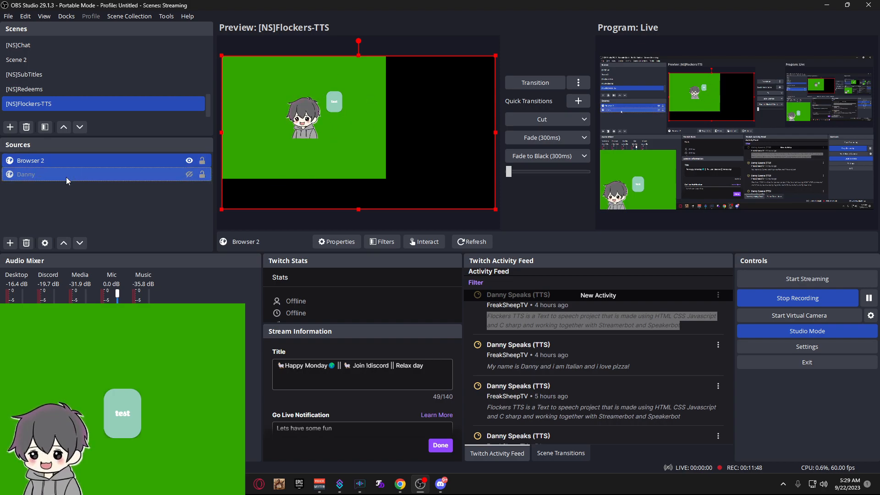
# Add a green Chroma Key effect filter to the Browser 2 source and set its similarity to 365.
pyautogui.rightClick(62, 161)
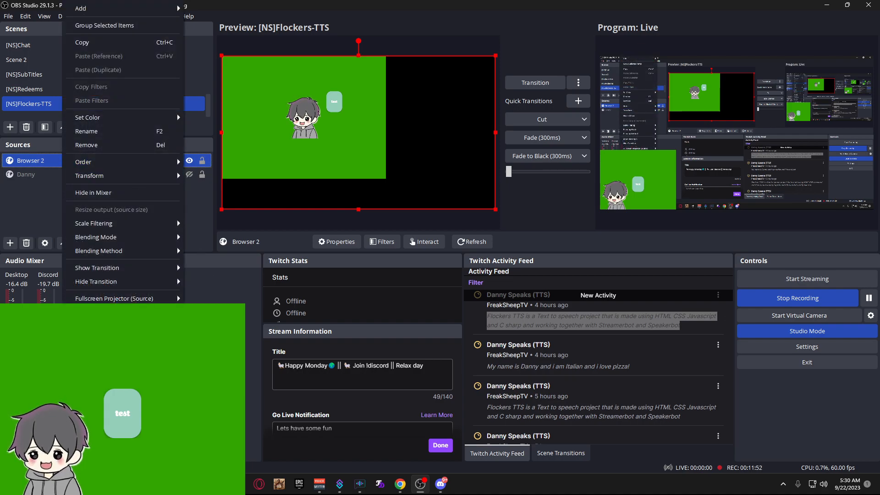
pyautogui.click(210, 213)
pyautogui.click(61, 160)
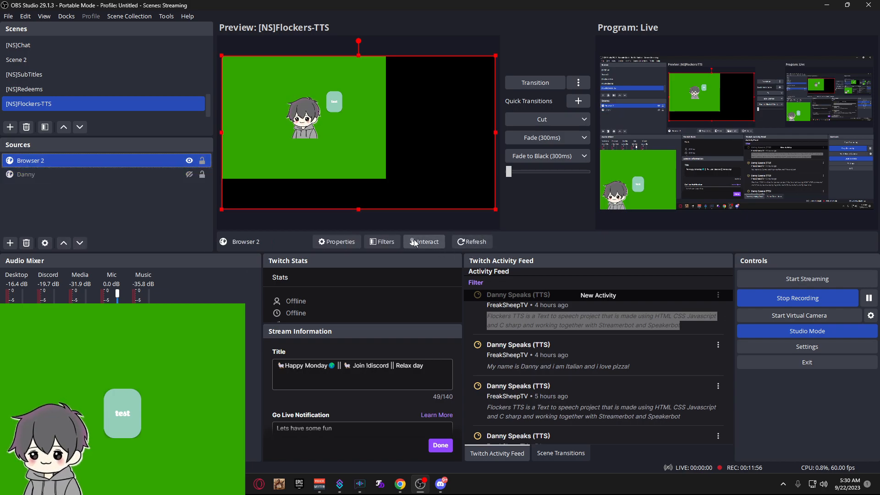
pyautogui.click(377, 242)
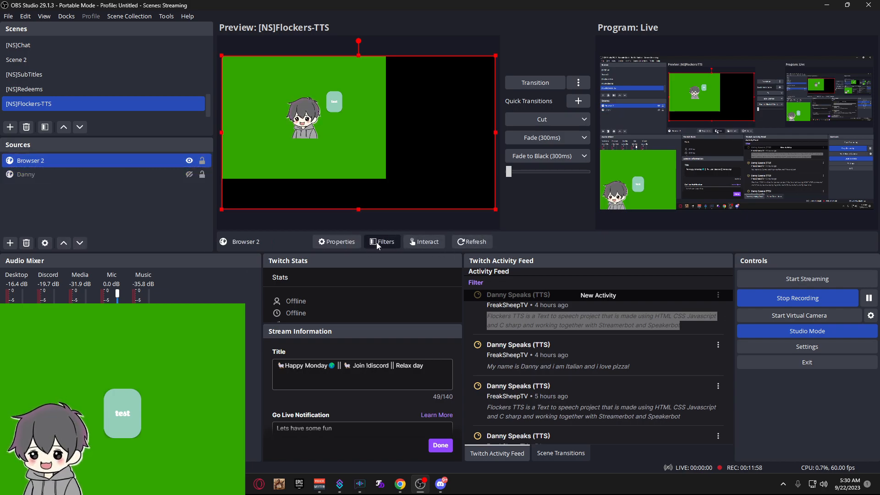
pyautogui.click(251, 390)
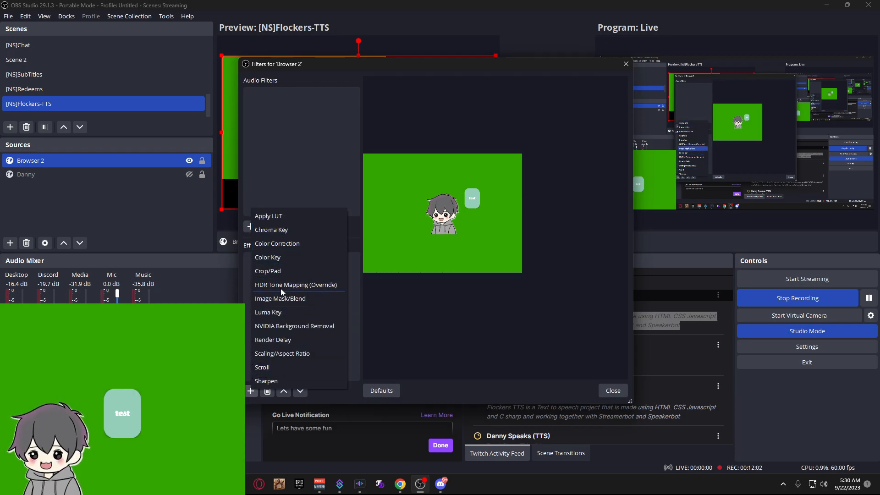
pyautogui.click(287, 230)
pyautogui.click(413, 248)
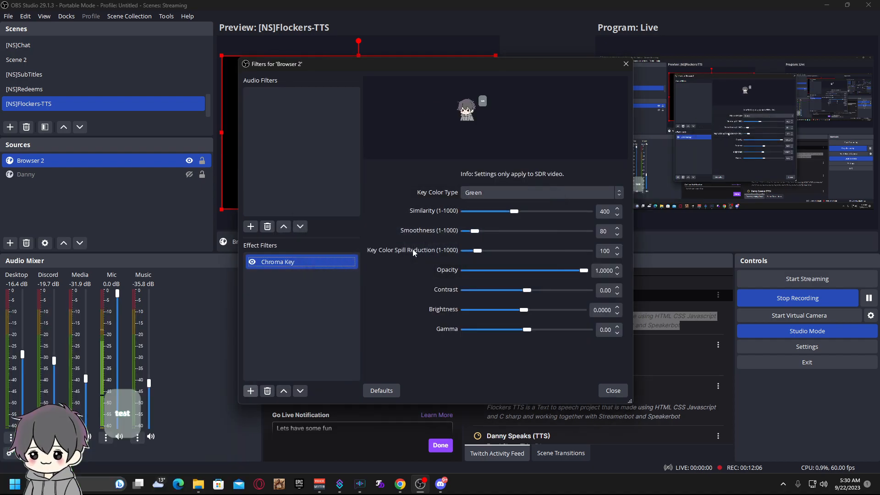
pyautogui.moveTo(428, 65); pyautogui.dragTo(356, 114)
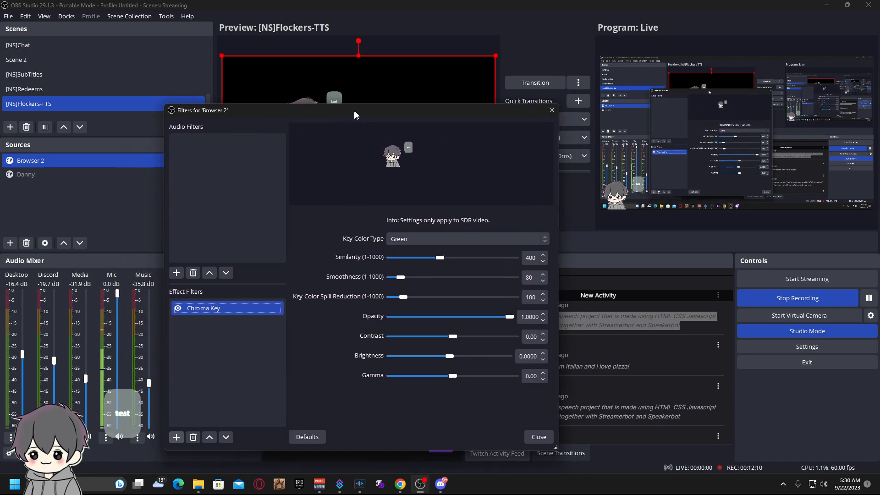
pyautogui.moveTo(443, 256)
pyautogui.mouseDown()
pyautogui.moveTo(412, 258)
pyautogui.moveTo(452, 260)
pyautogui.moveTo(416, 262)
pyautogui.moveTo(443, 262)
pyautogui.moveTo(436, 266)
pyautogui.mouseUp()
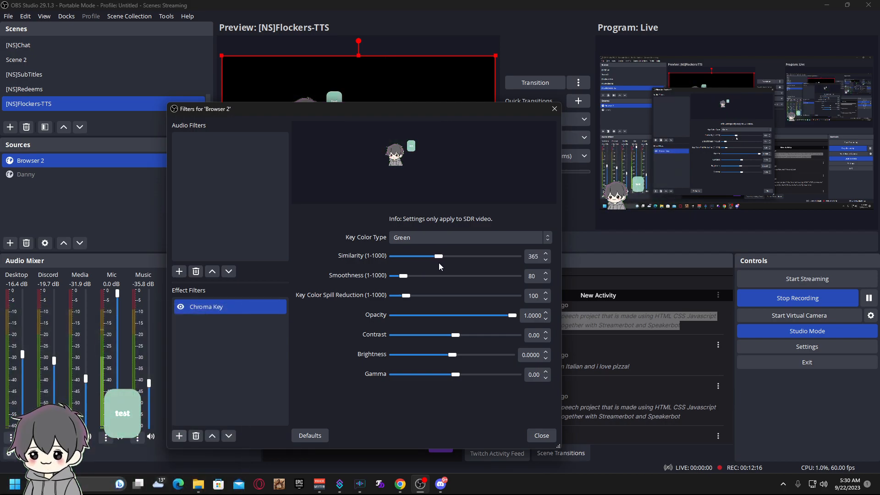
# Check the local file, size and Chroma Key settings of the scene's existing hidden browser source.
pyautogui.doubleClick(53, 177)
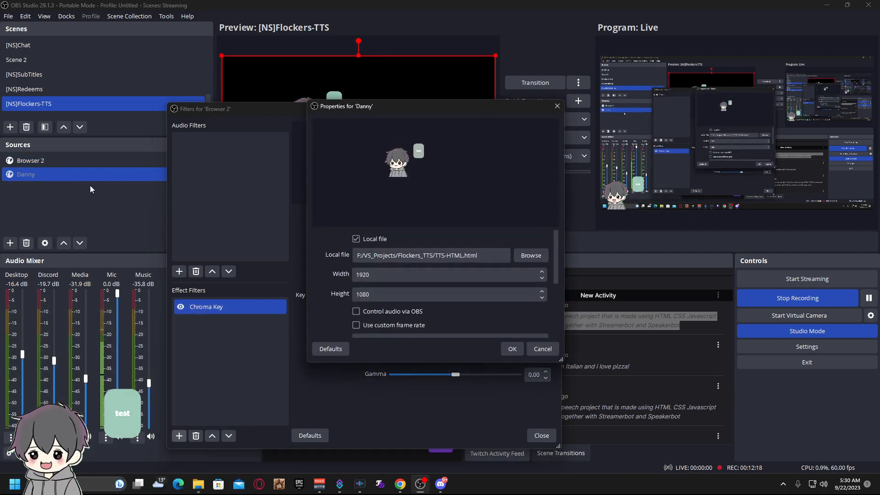
pyautogui.click(554, 349)
pyautogui.click(542, 437)
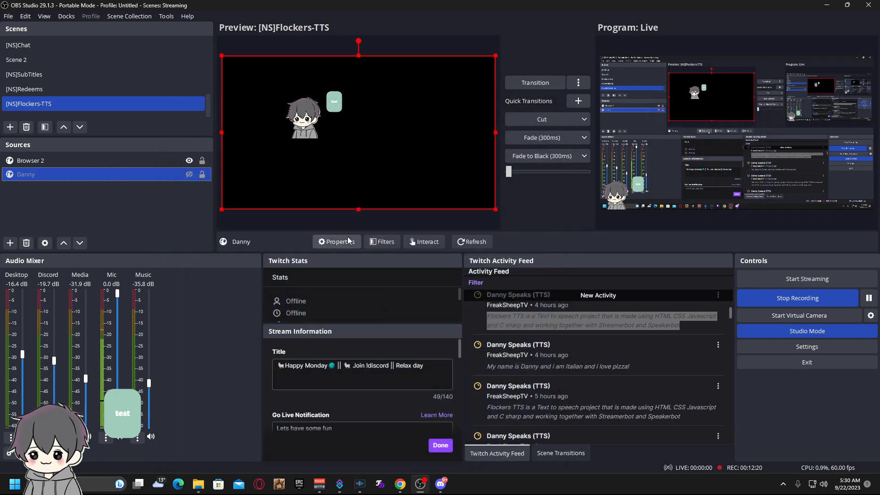
pyautogui.click(382, 243)
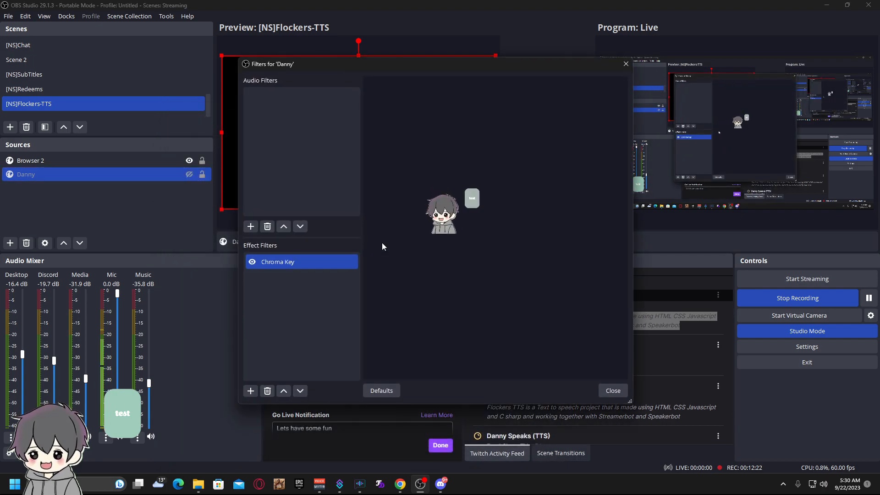
pyautogui.click(306, 259)
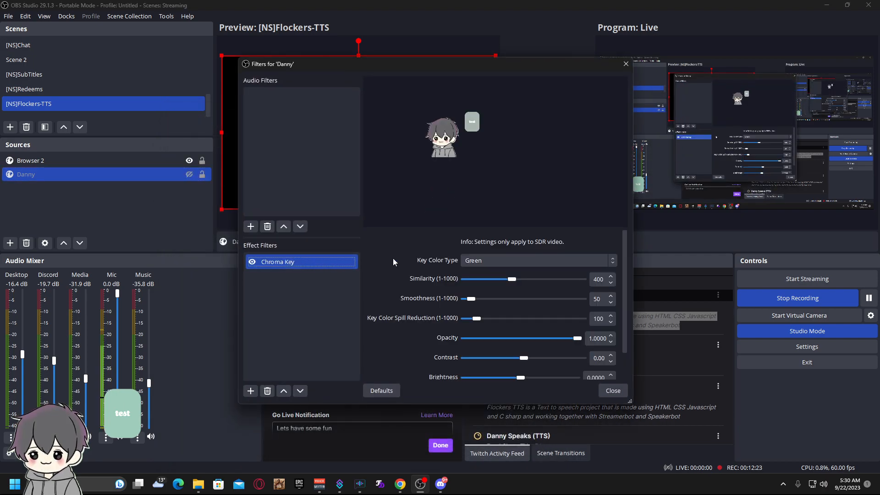
pyautogui.click(618, 392)
# Reset the Browser 2 Chroma Key filter to its defaults, with similarity 400, and set its smoothness to 50.
pyautogui.click(77, 160)
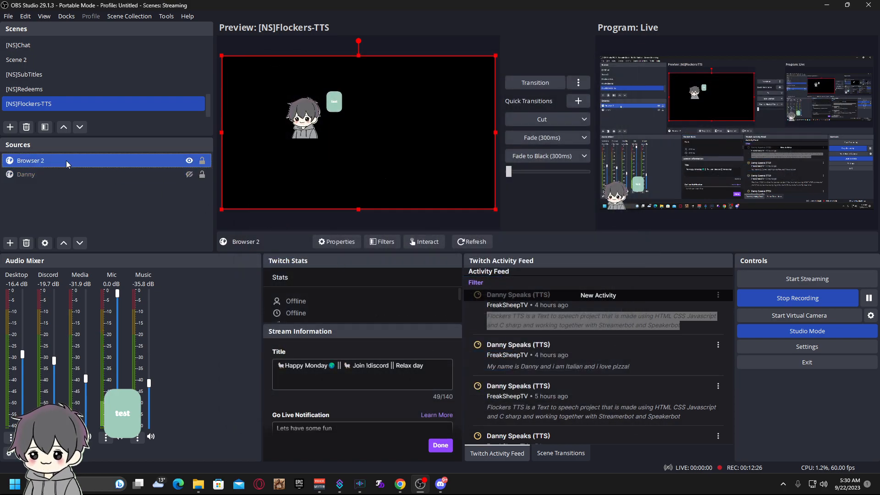
pyautogui.click(385, 242)
pyautogui.click(264, 265)
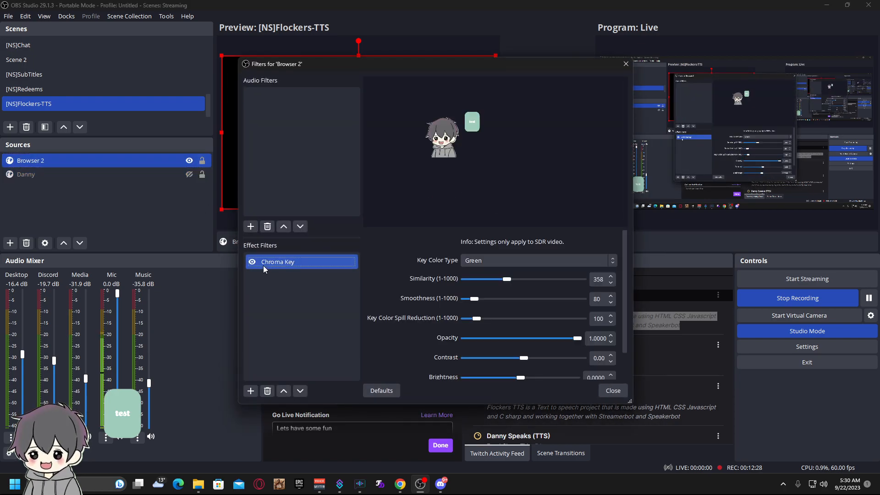
pyautogui.click(387, 392)
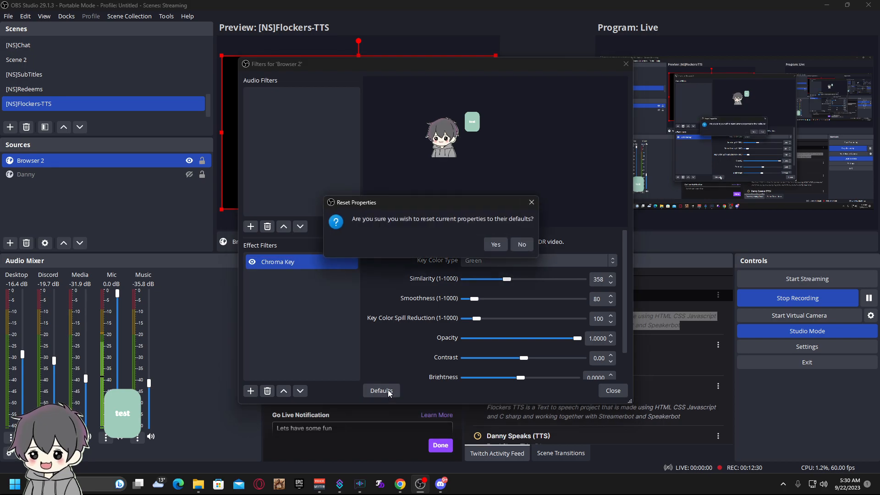
pyautogui.click(496, 244)
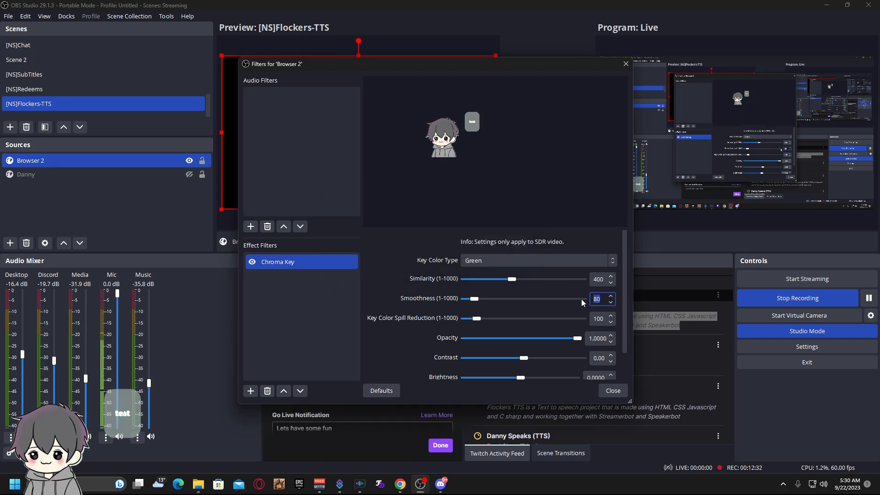
pyautogui.write('50')
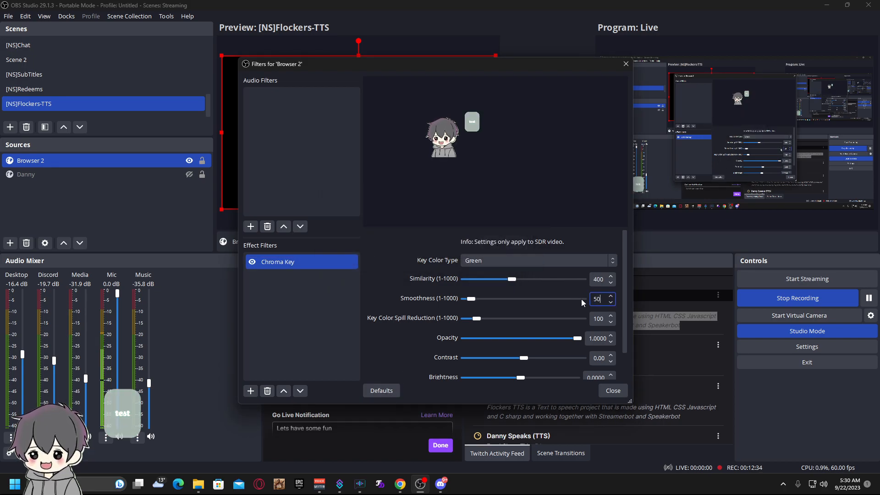
pyautogui.click(389, 304)
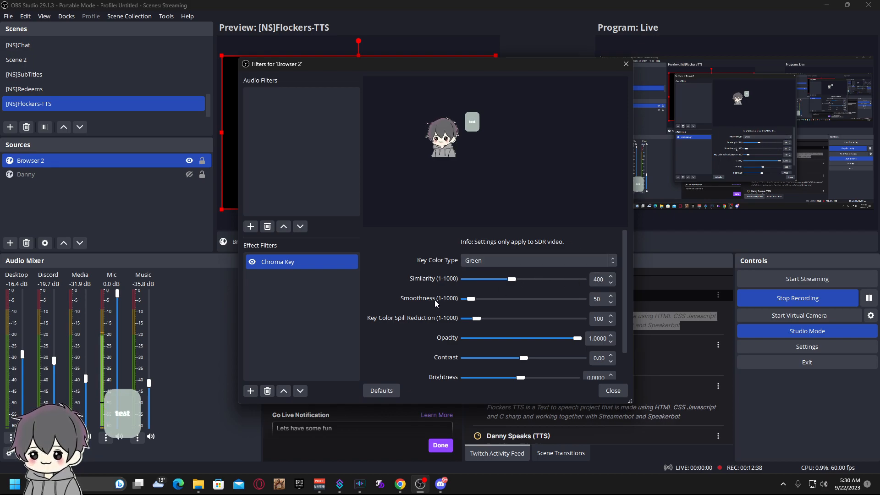
pyautogui.doubleClick(593, 299)
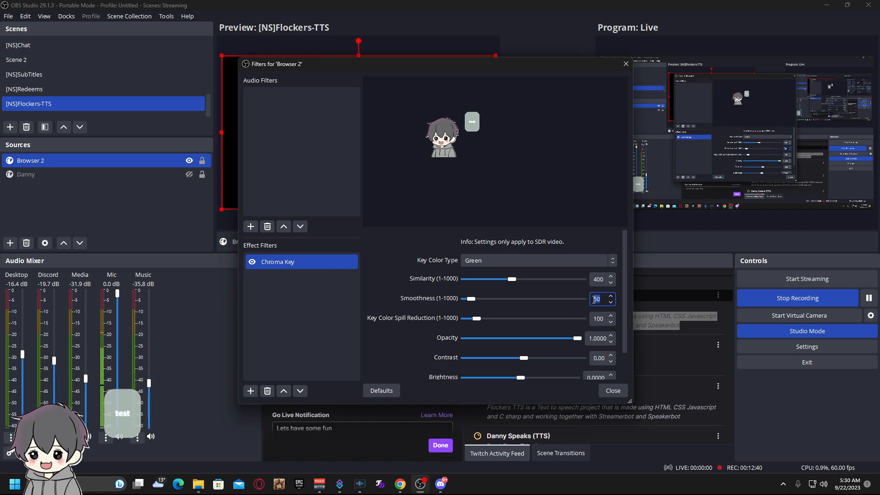
pyautogui.click(612, 390)
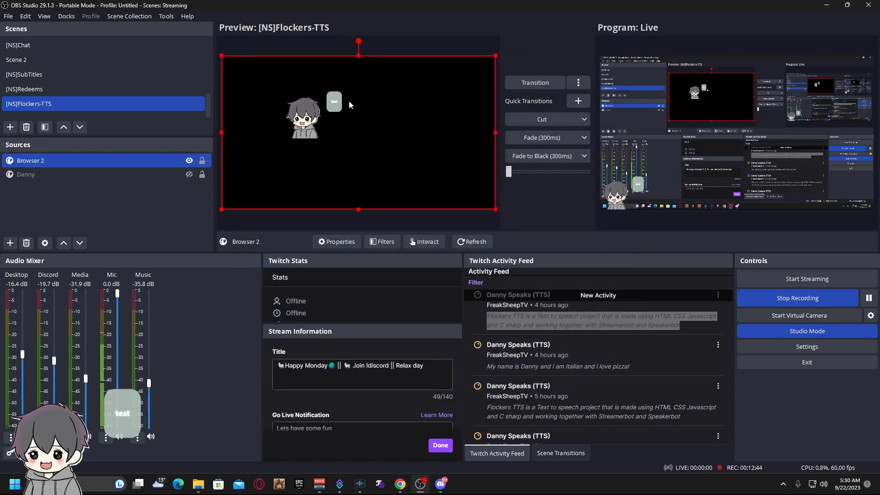
# Move Browser 2 so the character sits in the canvas's lower-left corner, and give it a Swipe show transition with direction Right.
pyautogui.moveTo(352, 127)
pyautogui.mouseDown()
pyautogui.moveTo(296, 196)
pyautogui.moveTo(314, 178)
pyautogui.mouseUp()
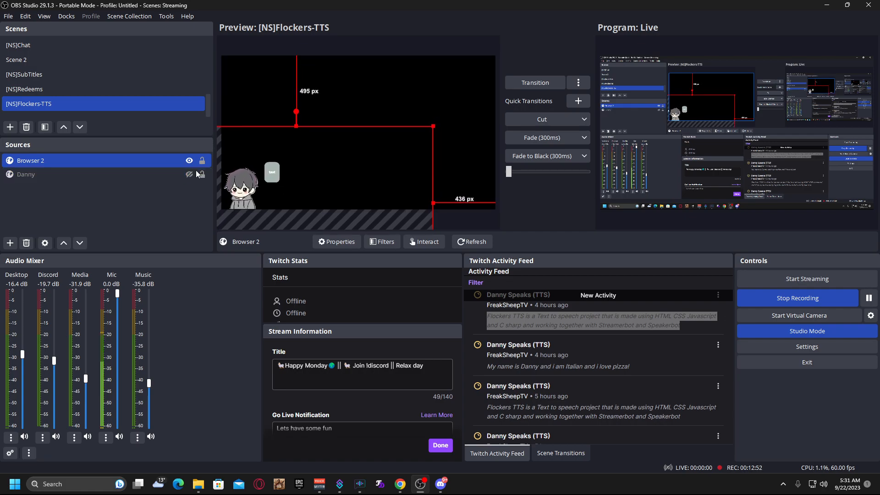
pyautogui.rightClick(68, 164)
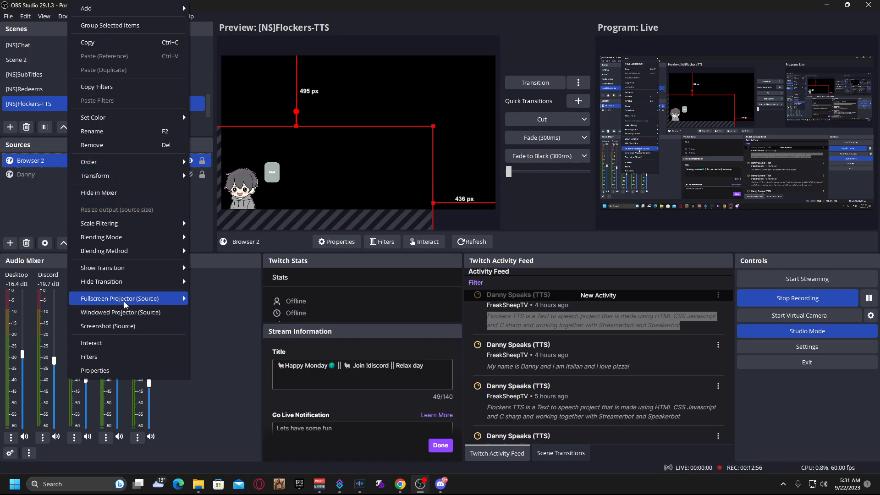
pyautogui.moveTo(79, 270)
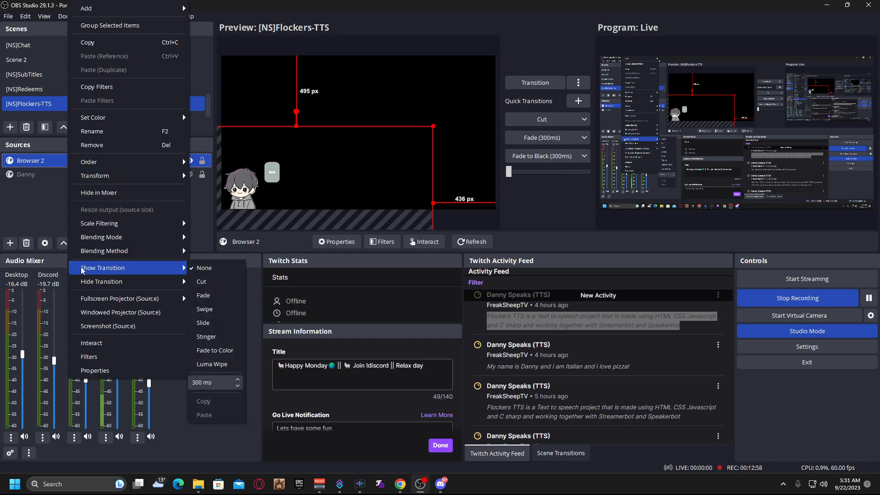
pyautogui.click(215, 311)
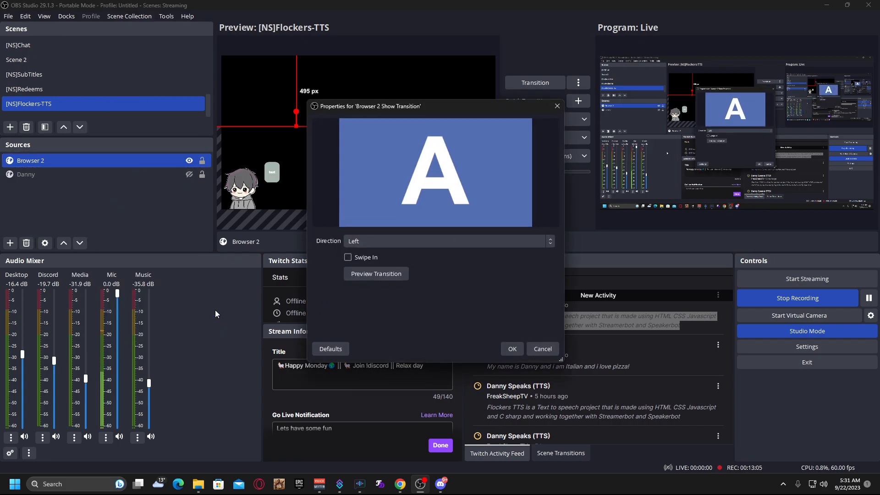
pyautogui.click(377, 274)
pyautogui.click(362, 242)
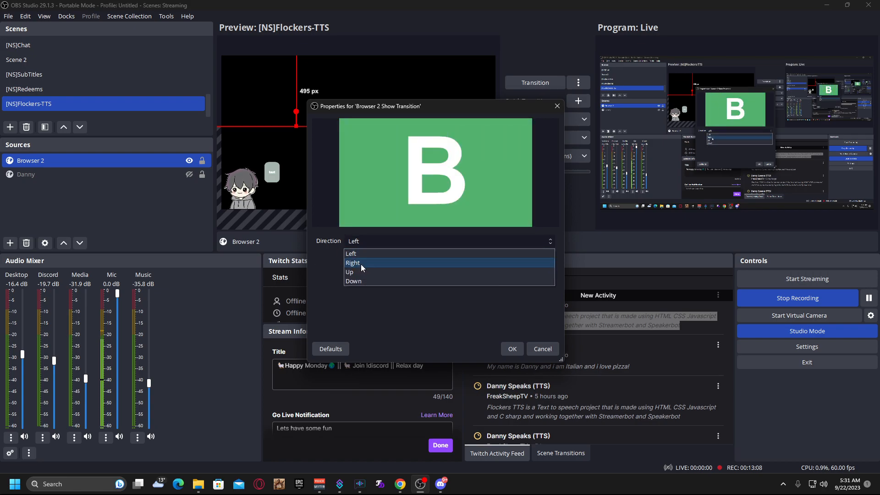
pyautogui.click(362, 263)
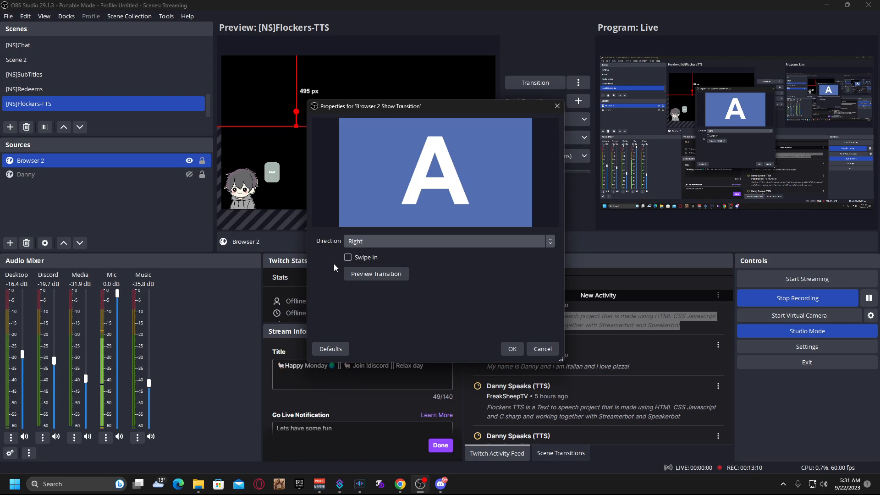
pyautogui.click(368, 275)
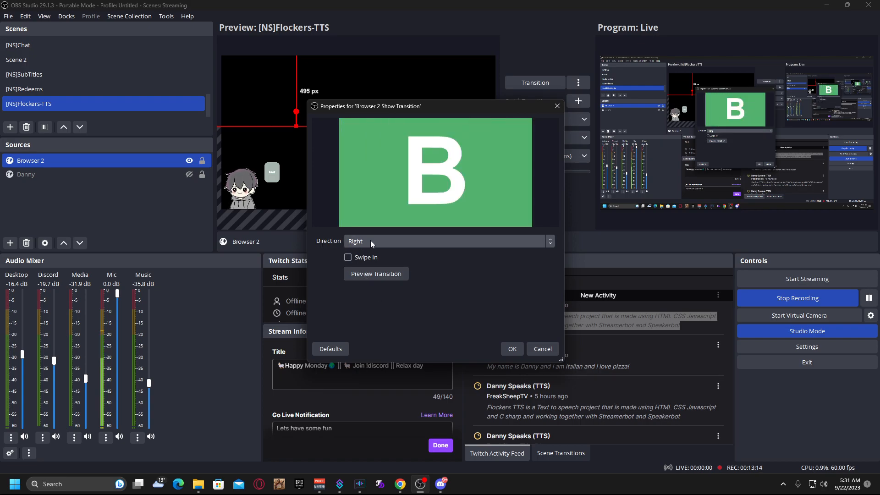
pyautogui.click(512, 348)
# Nudge Browser 2 slightly in from the canvas's left edge and give it a Swipe hide transition with direction Left.
pyautogui.moveTo(253, 184); pyautogui.dragTo(330, 188)
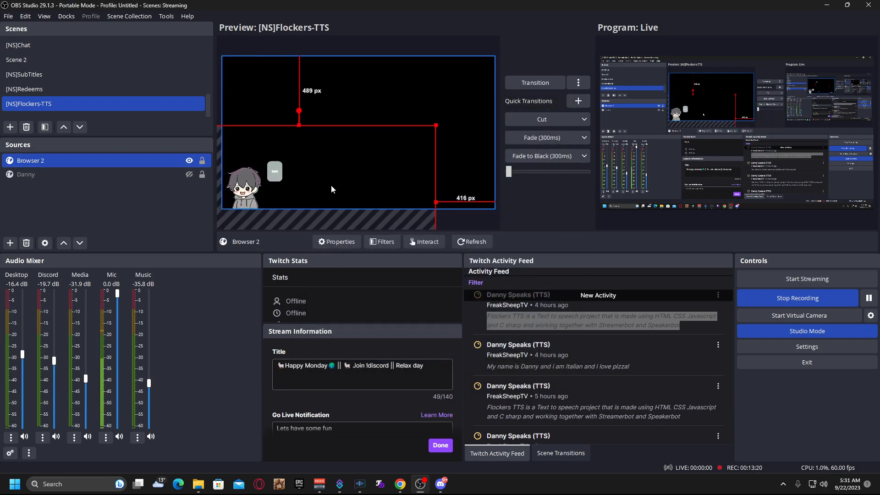
pyautogui.rightClick(40, 163)
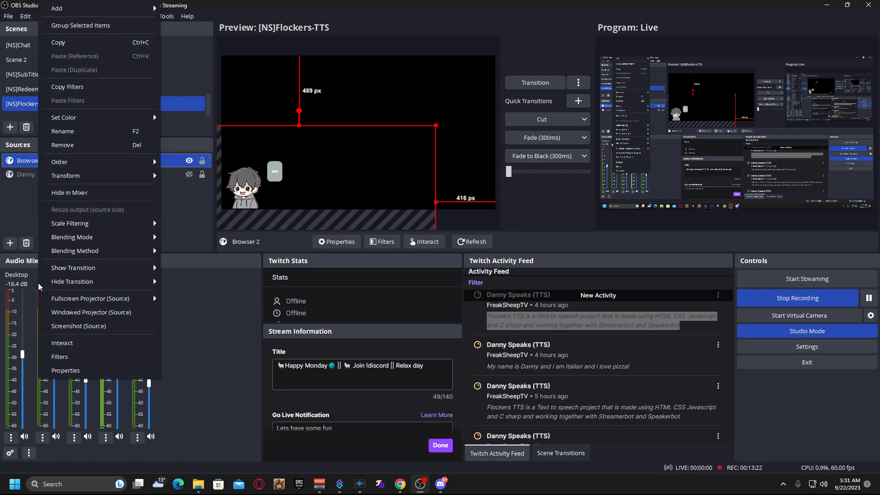
pyautogui.moveTo(152, 282)
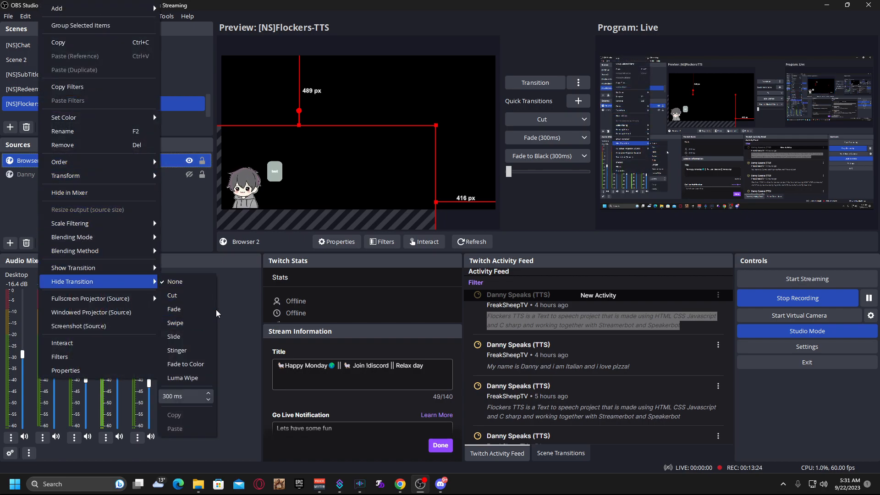
pyautogui.click(185, 325)
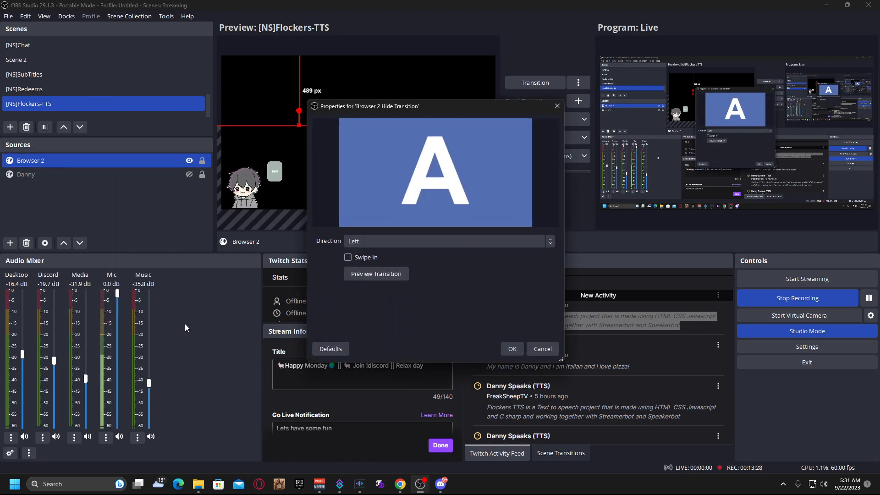
pyautogui.click(369, 241)
pyautogui.click(361, 274)
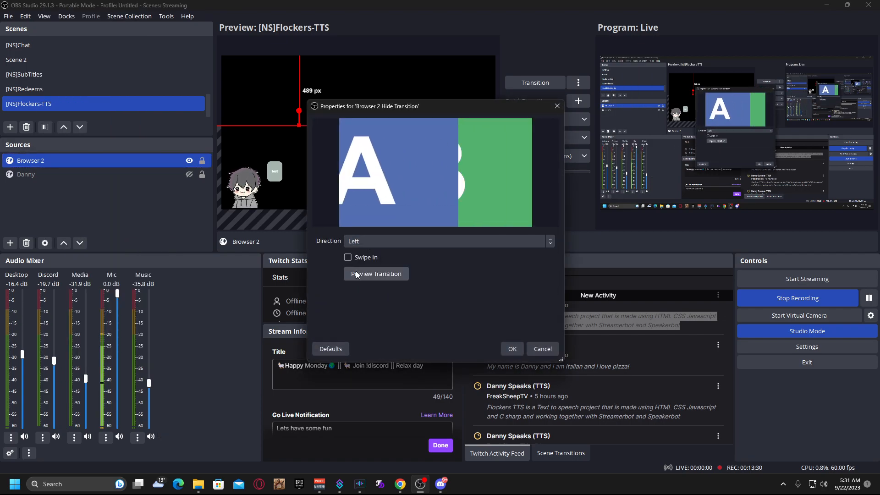
pyautogui.click(512, 349)
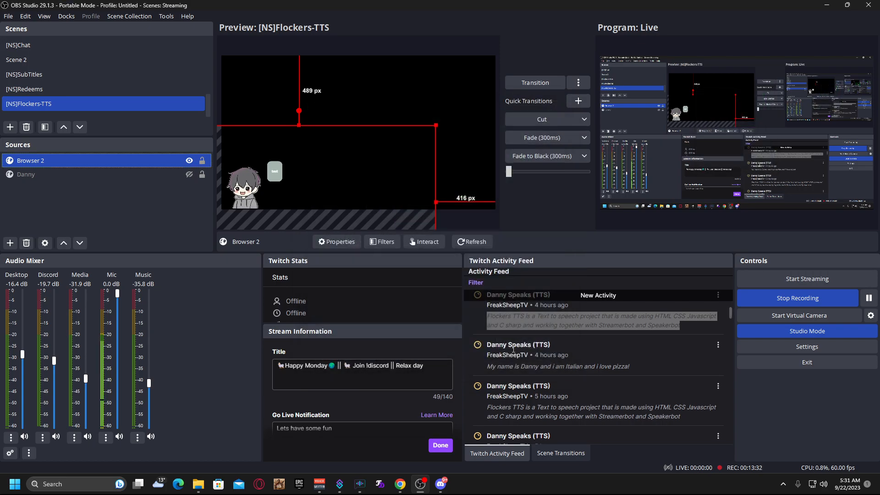
# Hide and show Browser 2 twice to test its show and hide transitions.
pyautogui.click(189, 161)
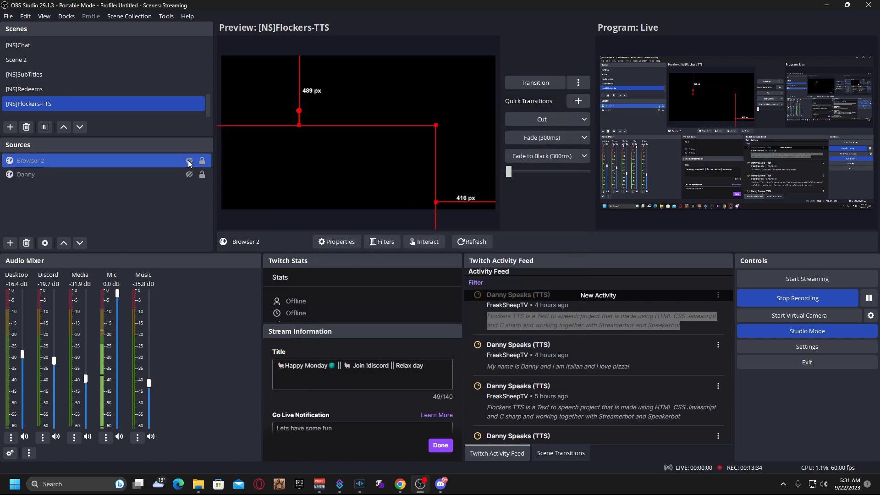
pyautogui.click(189, 162)
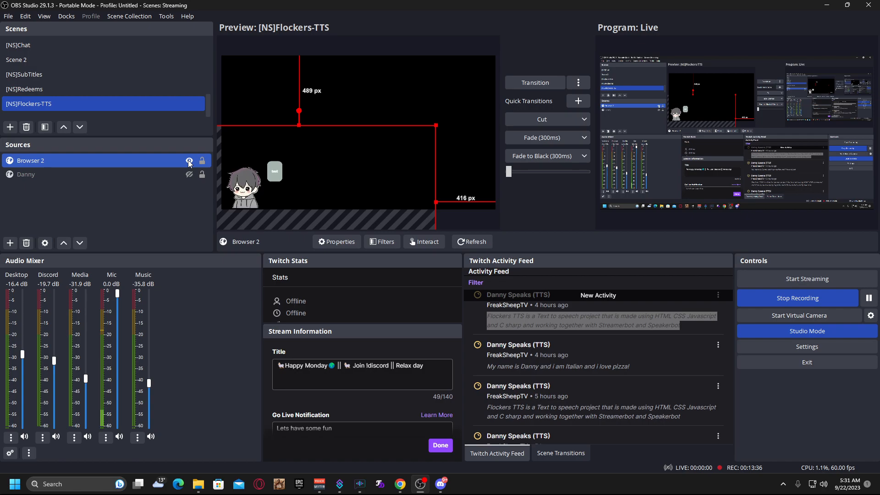
pyautogui.click(190, 162)
pyautogui.click(189, 162)
# Delete all of Browser 2's custom CSS and make it refresh the browser when the scene becomes active.
pyautogui.doubleClick(91, 165)
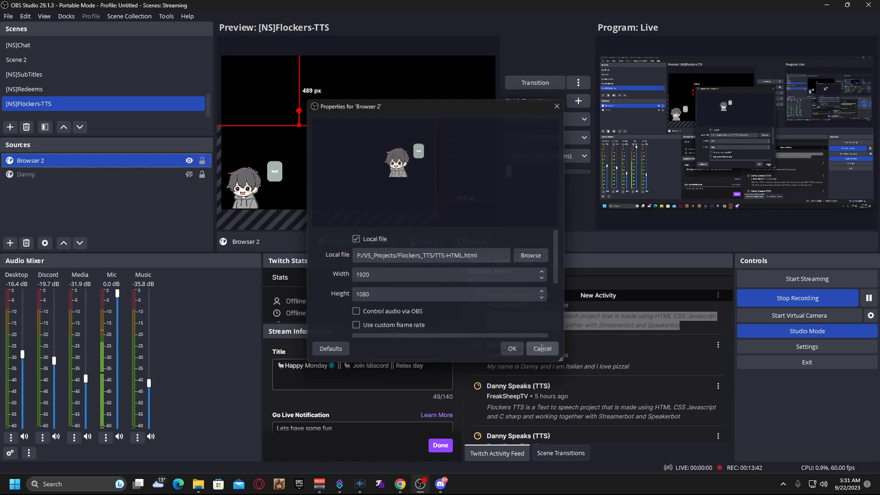
pyautogui.click(542, 350)
pyautogui.doubleClick(73, 161)
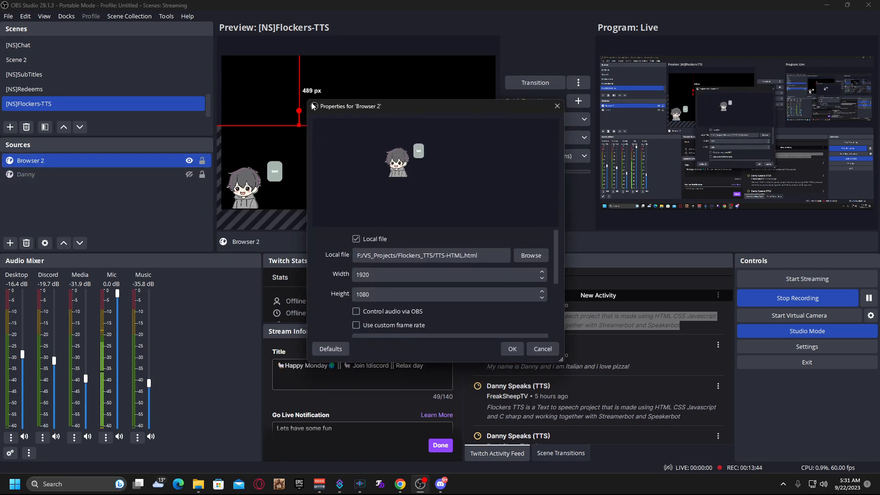
pyautogui.moveTo(308, 100); pyautogui.dragTo(239, 75)
pyautogui.scroll(-3, 294, 307)
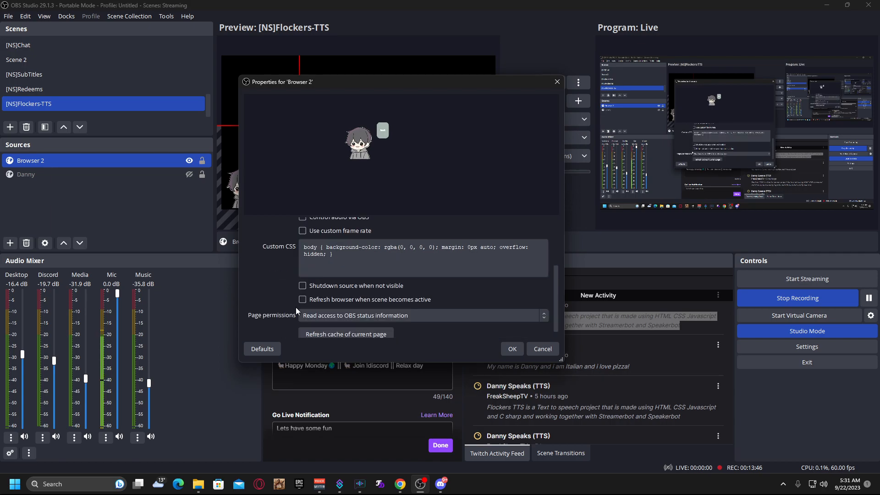
pyautogui.moveTo(347, 256); pyautogui.dragTo(269, 241)
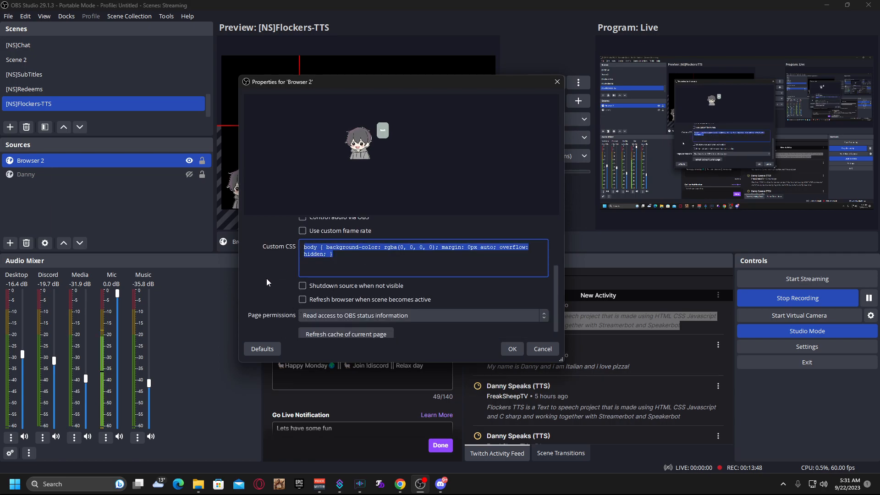
pyautogui.press('Delete')
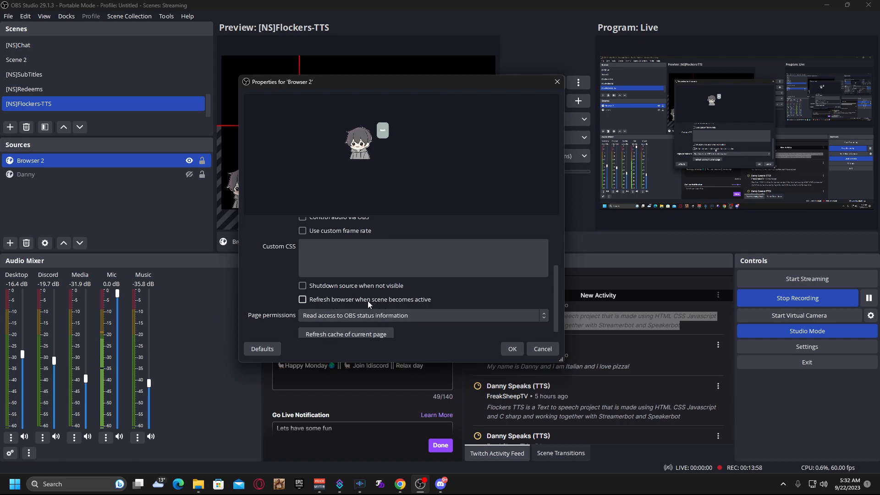
pyautogui.click(303, 300)
pyautogui.click(513, 348)
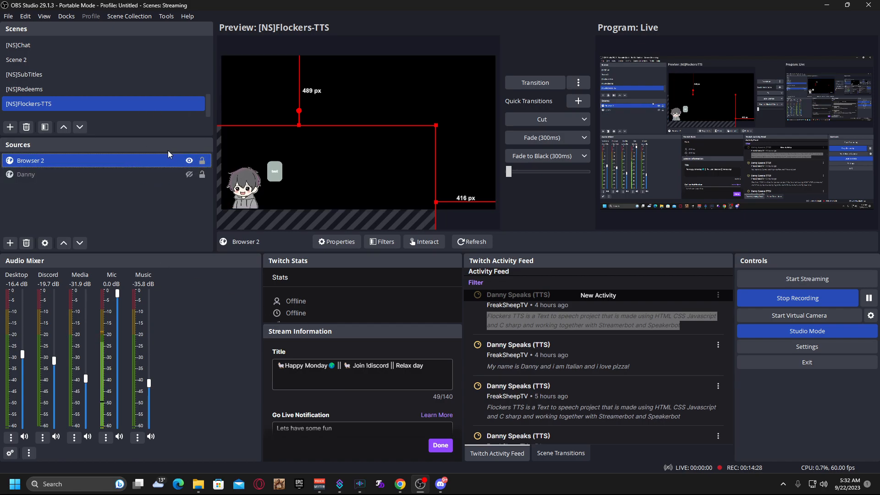
# Move Browser 2 slightly toward the canvas's lower-left corner, about 493 px from the canvas top, and hide the source.
pyautogui.moveTo(315, 149); pyautogui.dragTo(314, 151)
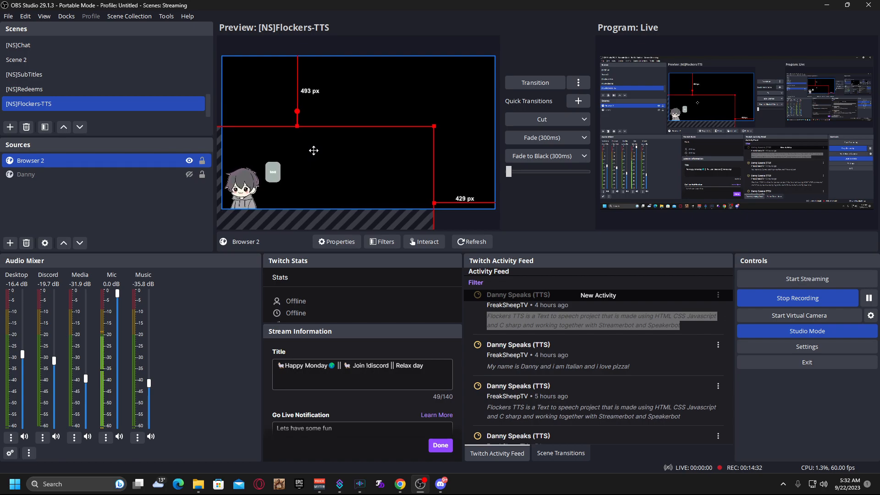
pyautogui.click(190, 161)
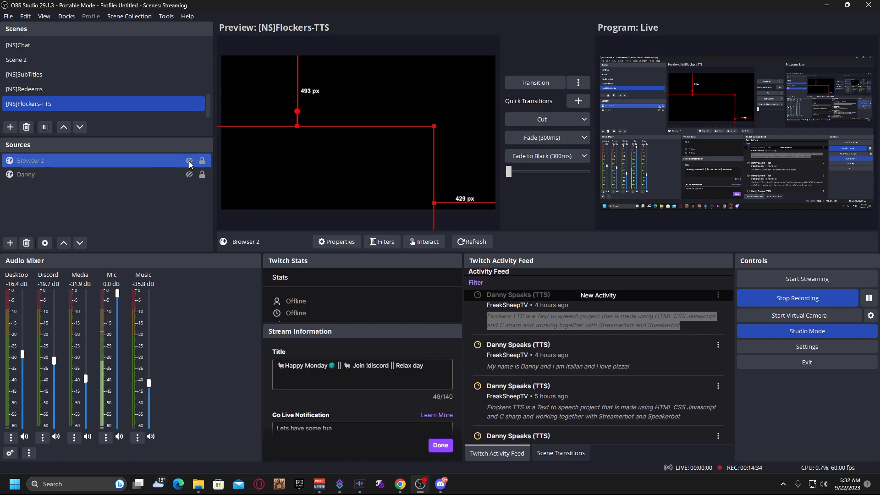
# Delete the Browser 2 source from the [NS]Flockers-TTS scene and confirm its removal.
pyautogui.click(129, 162)
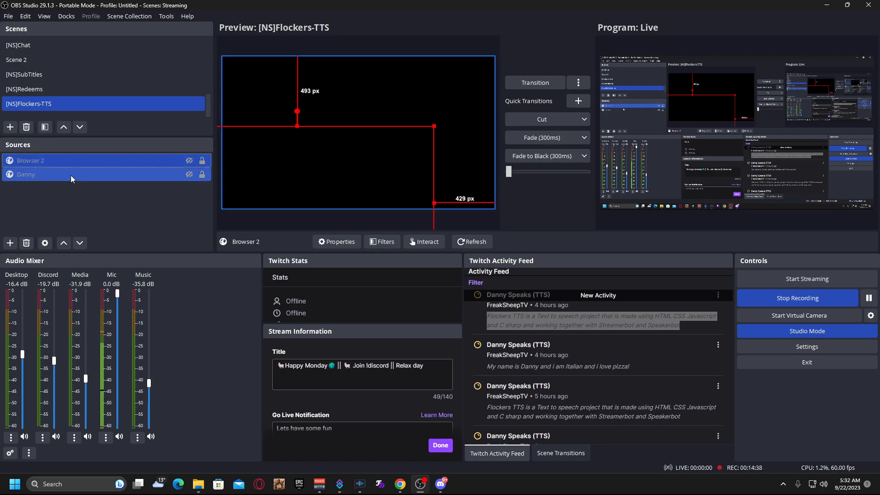
pyautogui.click(27, 244)
pyautogui.click(471, 248)
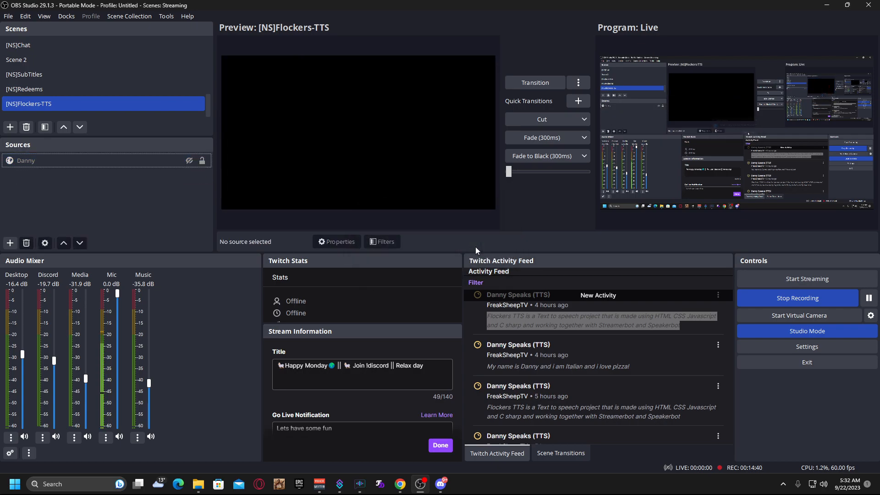
# Show and hide the Danny source several times to test its transitions, leaving it hidden and locked.
pyautogui.click(103, 158)
pyautogui.click(189, 161)
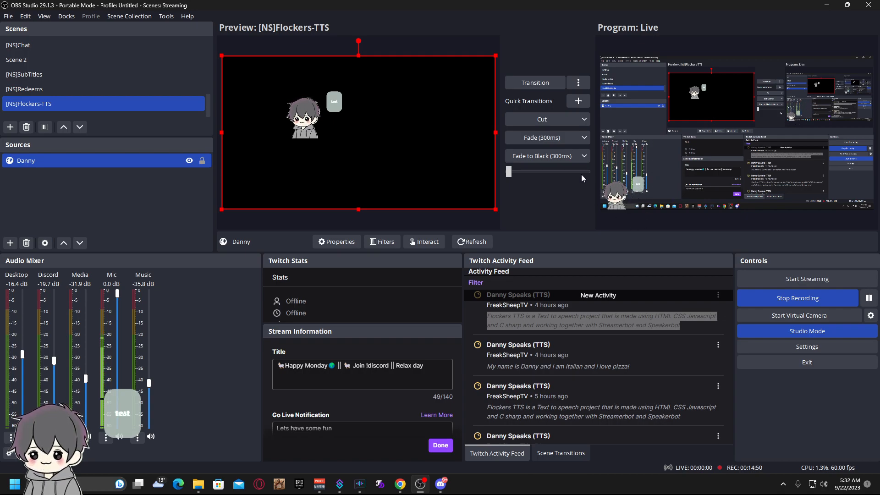
pyautogui.click(189, 161)
pyautogui.click(188, 161)
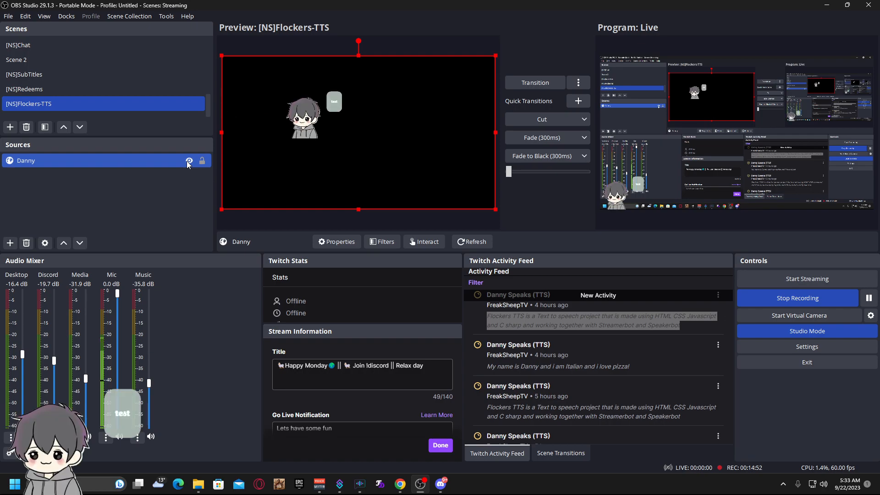
pyautogui.click(188, 160)
pyautogui.click(189, 161)
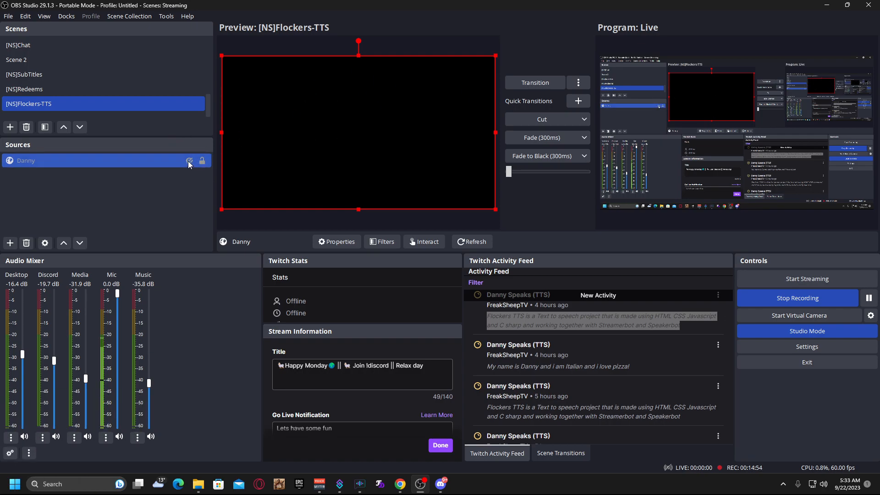
pyautogui.click(188, 160)
pyautogui.click(188, 161)
pyautogui.click(189, 161)
pyautogui.click(202, 160)
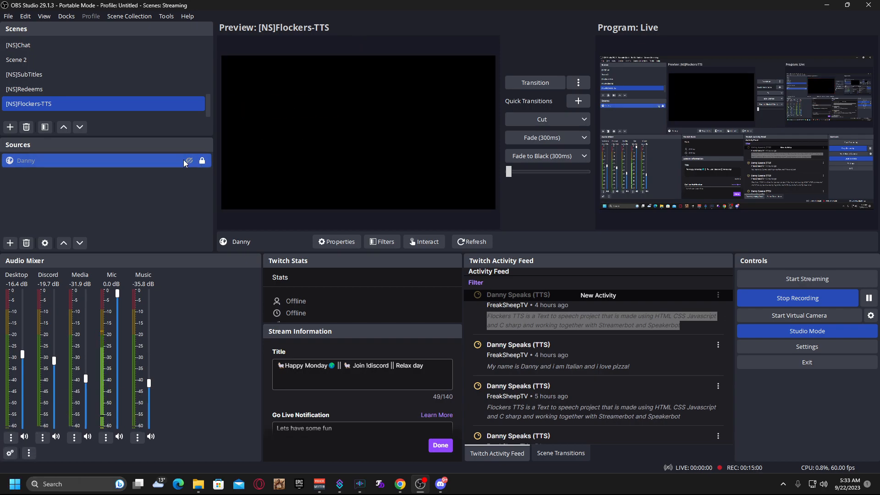
pyautogui.scroll(5, 146, 91)
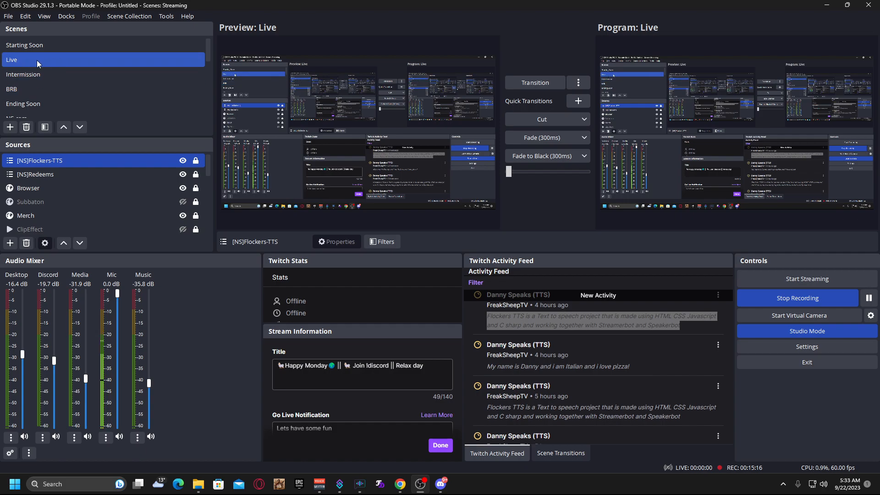
pyautogui.click(10, 243)
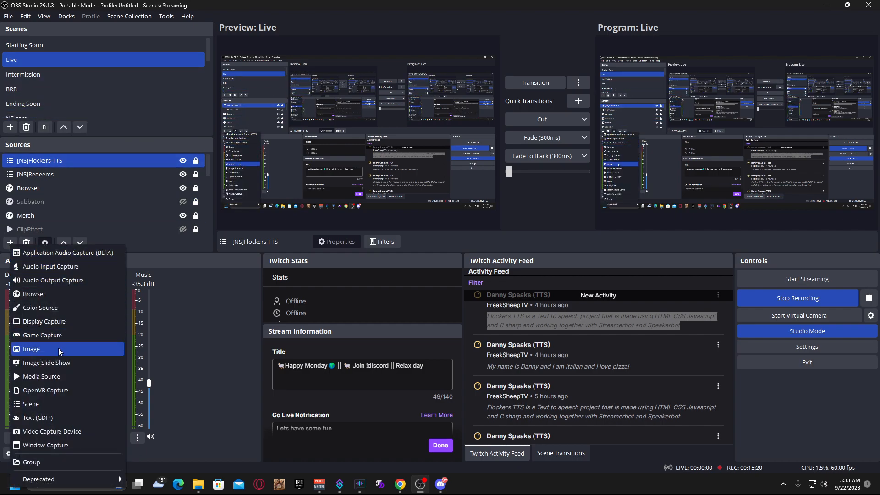
pyautogui.click(45, 404)
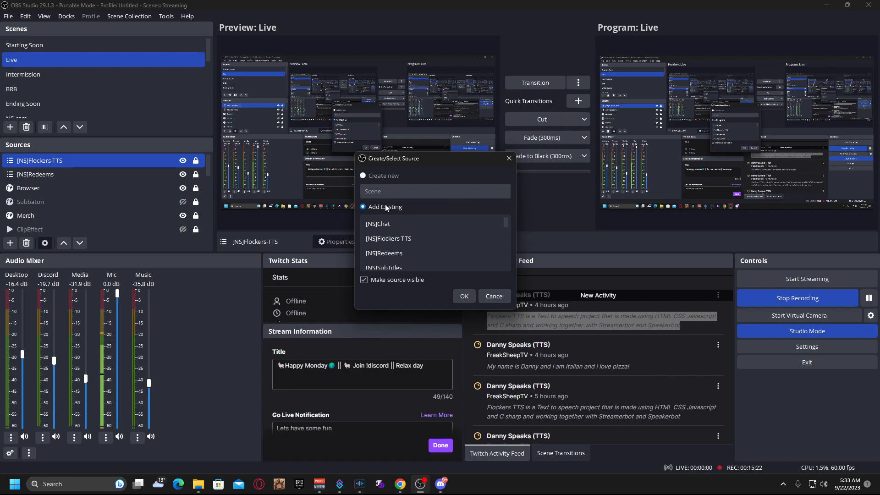
pyautogui.click(412, 234)
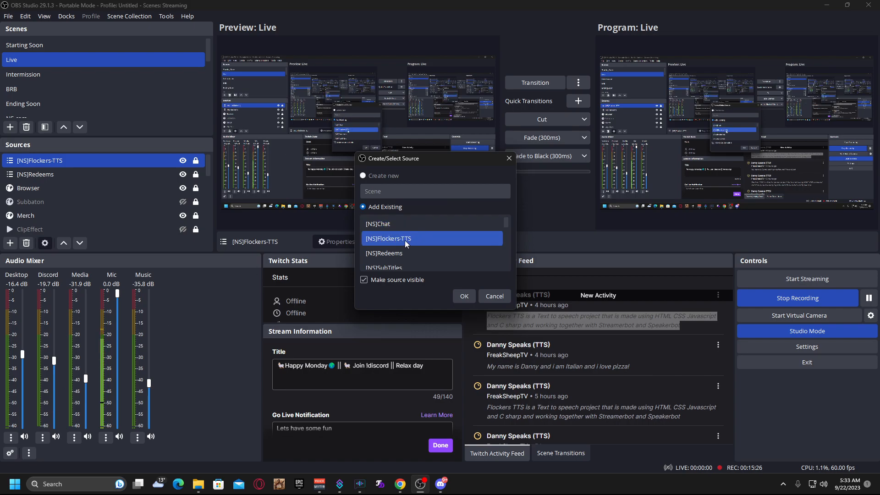
pyautogui.click(395, 242)
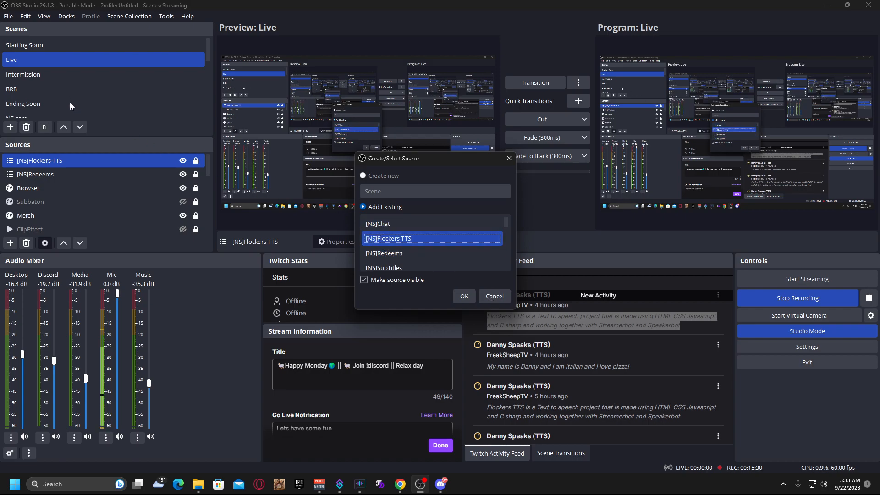
pyautogui.click(495, 296)
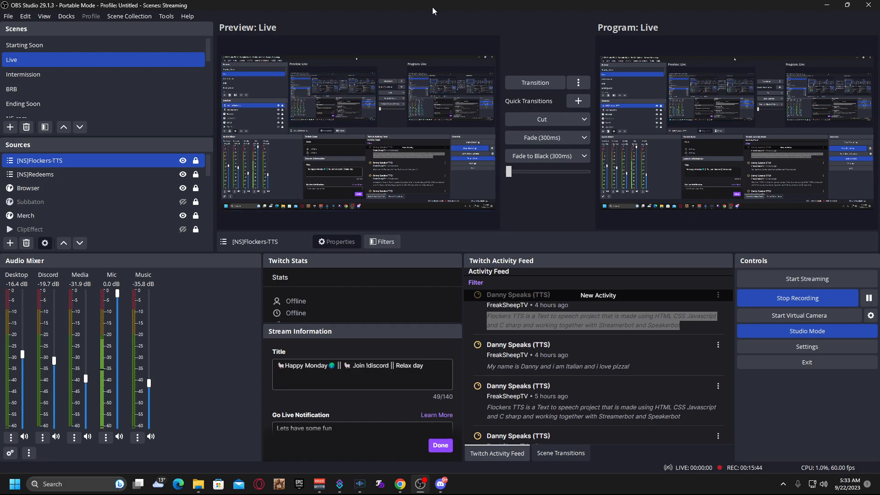
# Switch from OBS to Speaker.bot and Streamer.bot and arrange their two windows on the desktop.
pyautogui.click(783, 331)
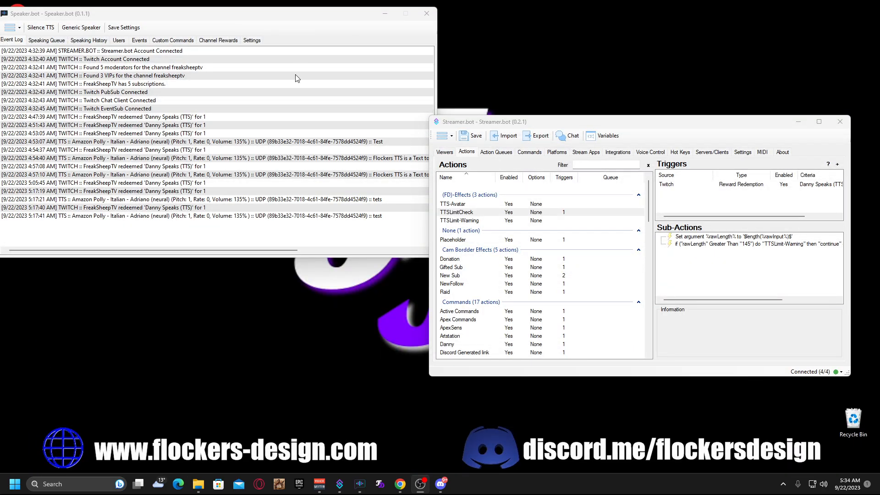
pyautogui.moveTo(508, 127); pyautogui.dragTo(503, 111)
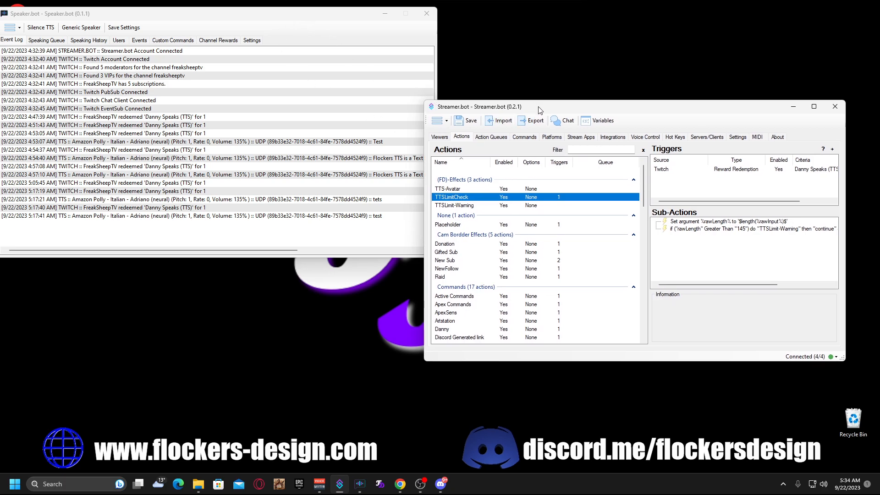
pyautogui.moveTo(539, 110); pyautogui.dragTo(543, 113)
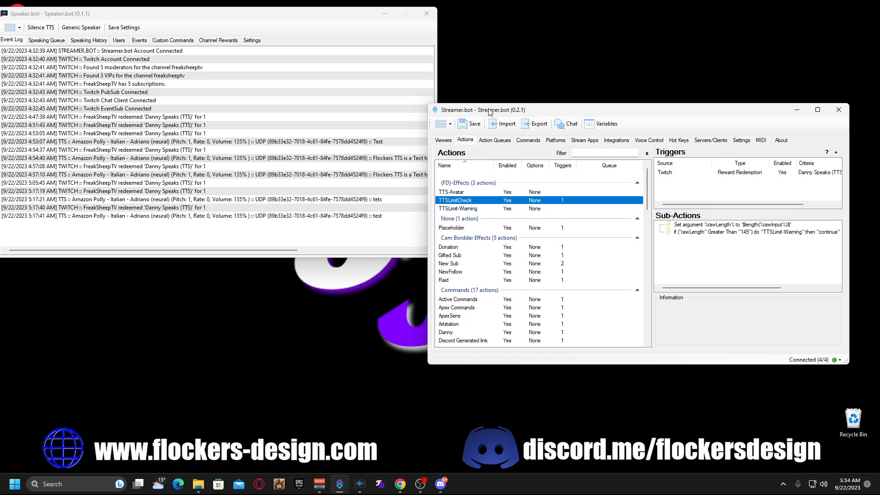
pyautogui.moveTo(223, 15); pyautogui.dragTo(254, 25)
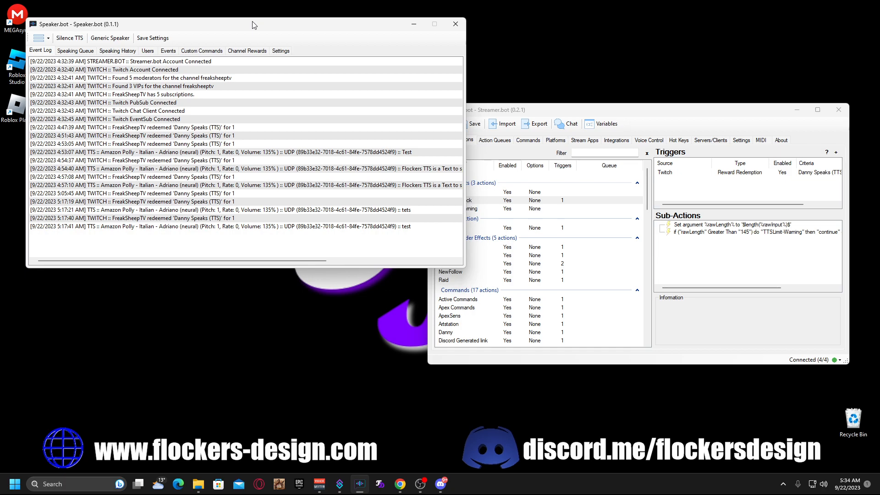
pyautogui.moveTo(252, 21); pyautogui.dragTo(232, 18)
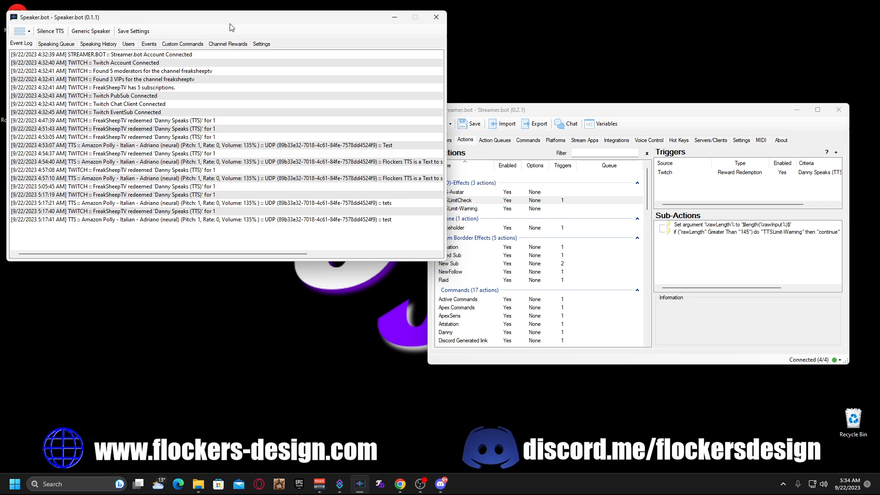
# View the Italy voice alias in Speaker.bot's voice alias settings.
pyautogui.click(98, 43)
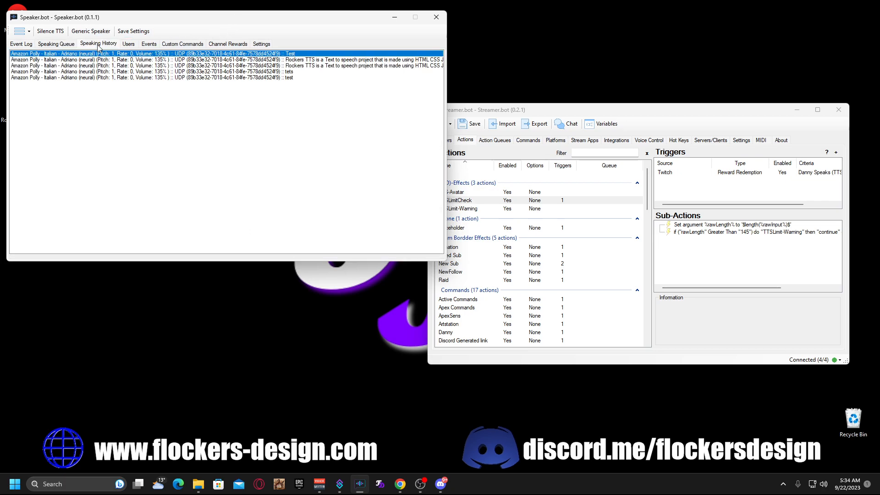
pyautogui.click(260, 45)
pyautogui.click(252, 54)
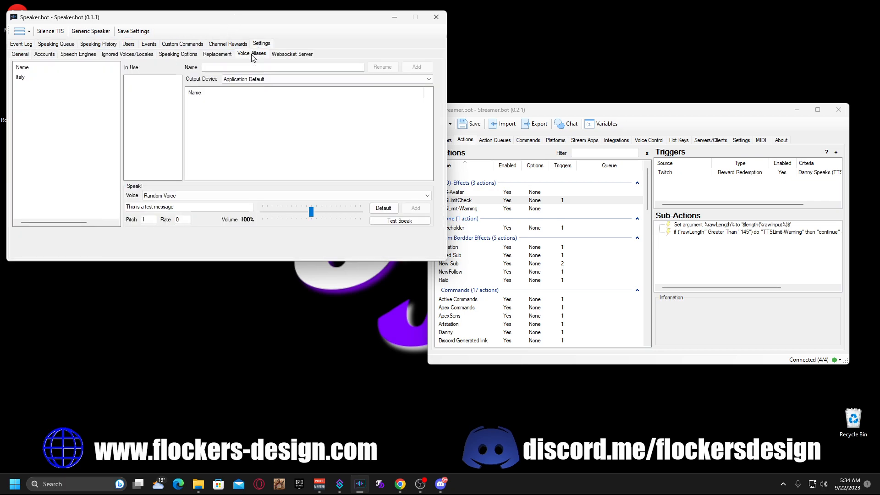
pyautogui.click(21, 78)
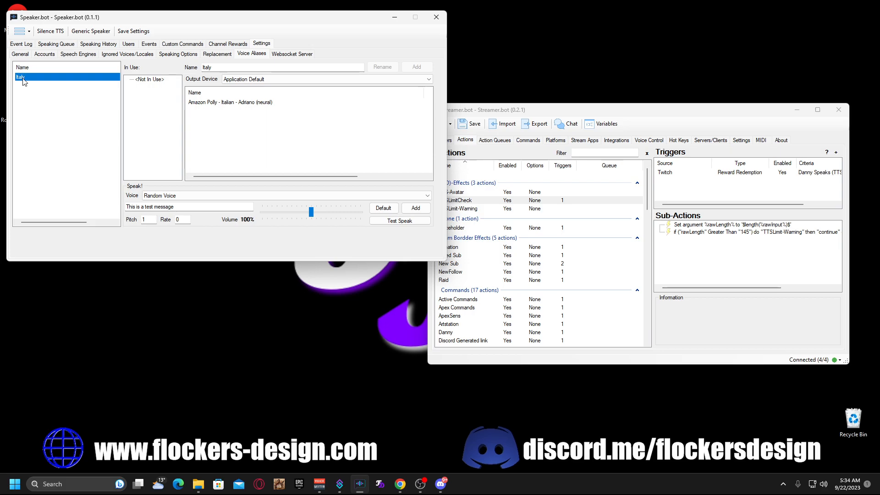
# Bring Streamer.bot forward and open the code of the first Execute Code sub-action in the TTS-Avatar action.
pyautogui.moveTo(579, 114); pyautogui.dragTo(547, 132)
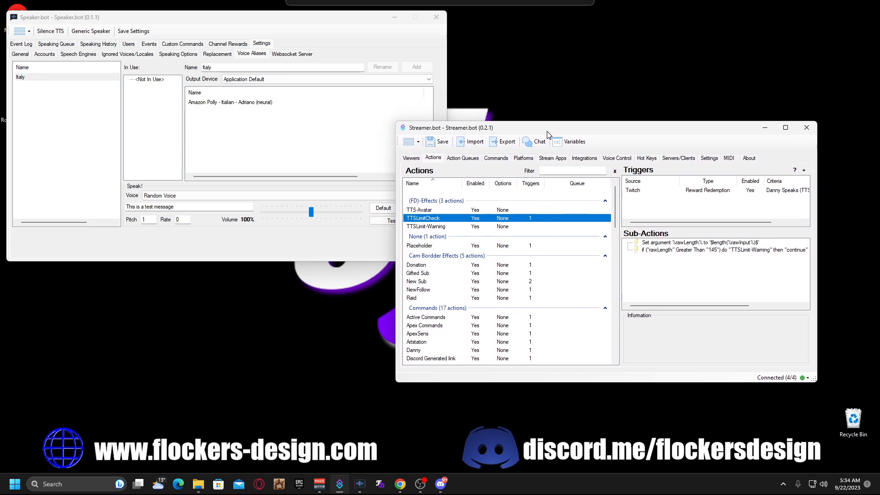
pyautogui.moveTo(413, 128); pyautogui.dragTo(238, 61)
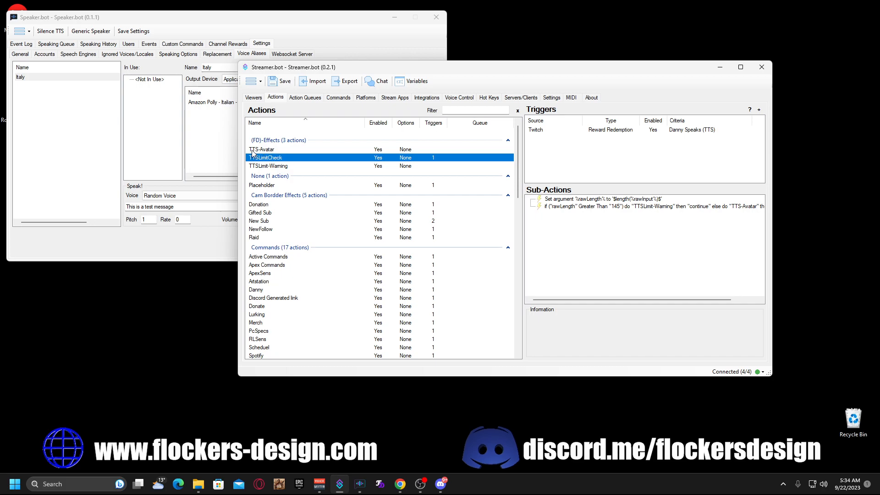
pyautogui.click(268, 150)
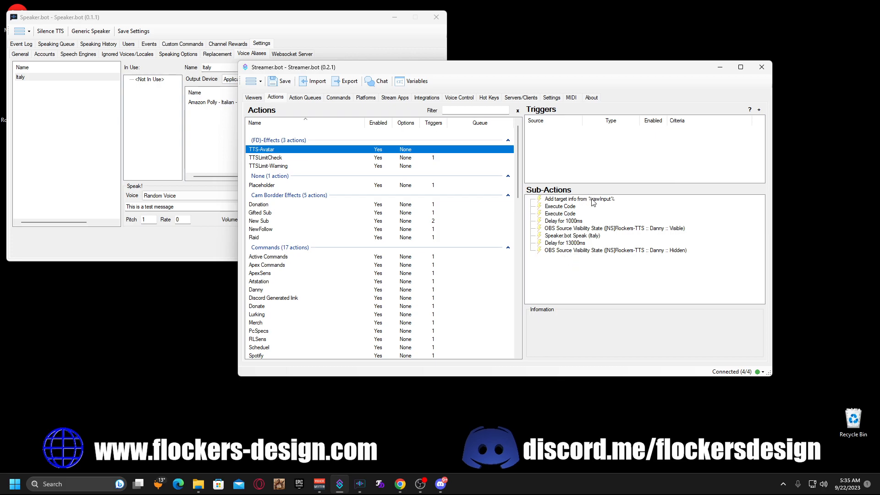
pyautogui.click(559, 207)
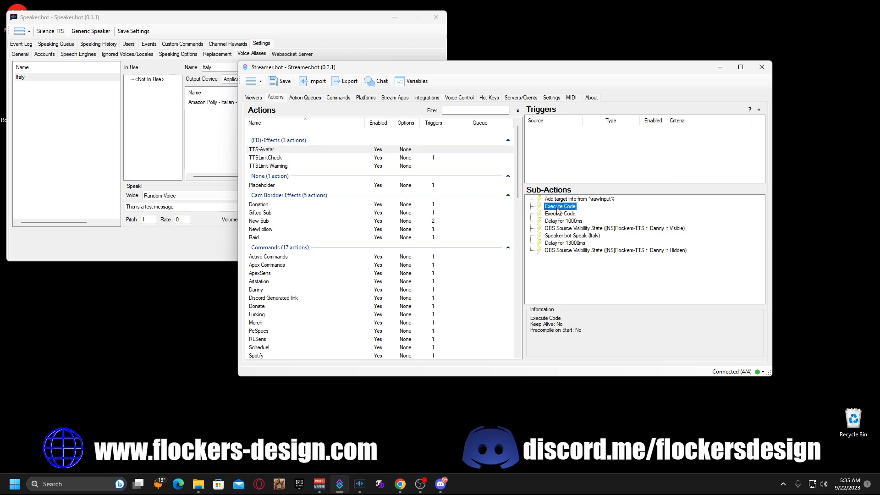
pyautogui.doubleClick(557, 210)
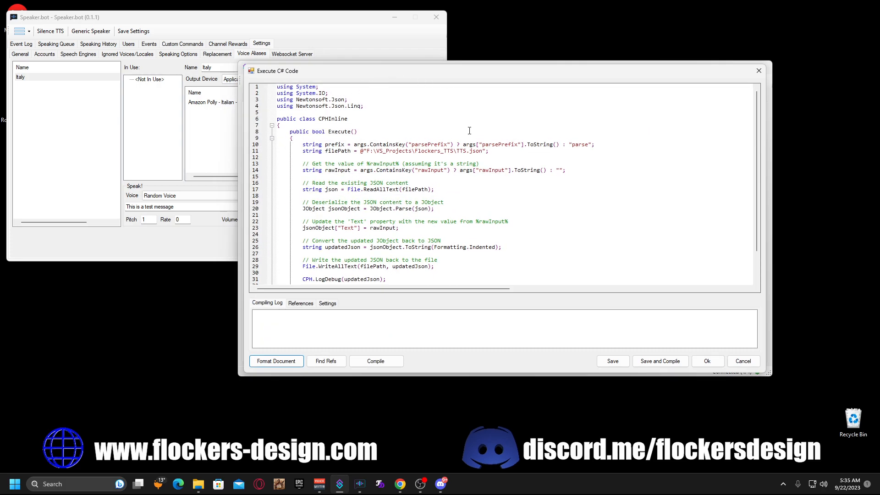
# Highlight the folder portion F:\VS_Projects\Flockers_TTS\ of the filePath string on line 11 of the code.
pyautogui.moveTo(367, 152); pyautogui.dragTo(482, 152)
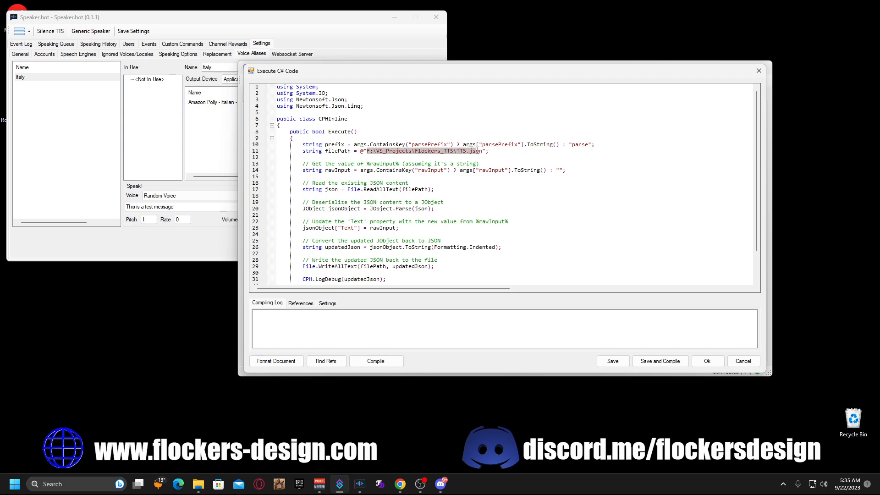
pyautogui.click(380, 152)
pyautogui.moveTo(458, 152); pyautogui.dragTo(367, 152)
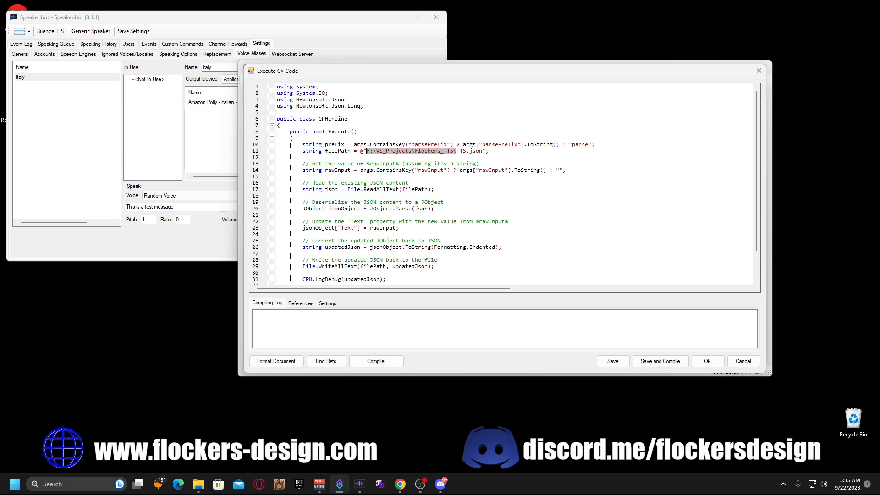
pyautogui.click(457, 152)
pyautogui.moveTo(457, 152); pyautogui.dragTo(376, 152)
pyautogui.click(457, 151)
pyautogui.moveTo(457, 152); pyautogui.dragTo(367, 152)
# Switch to File Explorer, arrange it alongside the code window, and open the Flockers_TTS folder inside VS_Projects.
pyautogui.click(195, 490)
pyautogui.moveTo(306, 128); pyautogui.dragTo(264, 170)
pyautogui.click(421, 73)
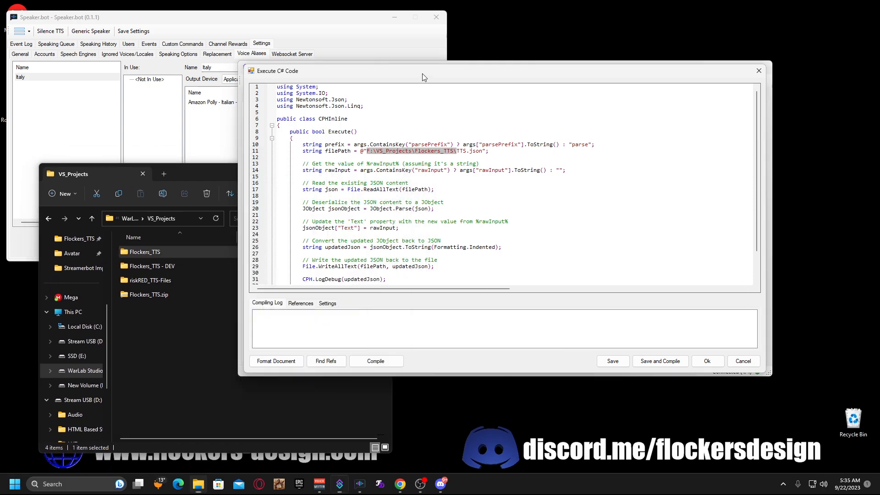
pyautogui.moveTo(422, 73); pyautogui.dragTo(500, 73)
pyautogui.click(186, 178)
pyautogui.doubleClick(150, 252)
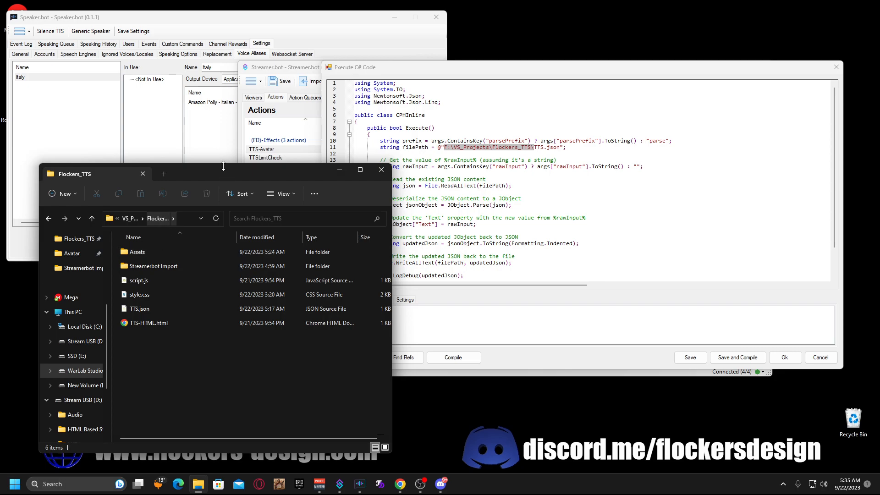
pyautogui.moveTo(223, 168); pyautogui.dragTo(204, 169)
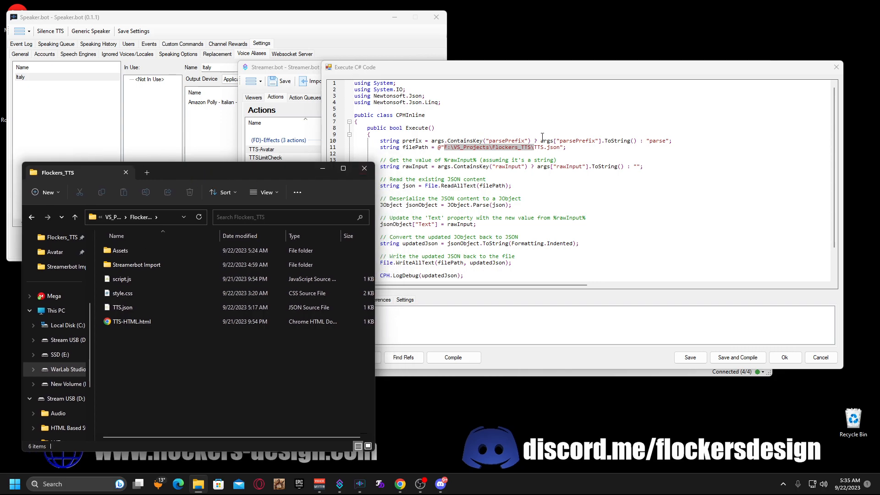
# Select TTS.json in the folder and compare it with the file name and folder path in the filePath string.
pyautogui.click(137, 310)
pyautogui.click(558, 150)
pyautogui.moveTo(560, 147); pyautogui.dragTo(534, 147)
pyautogui.click(193, 172)
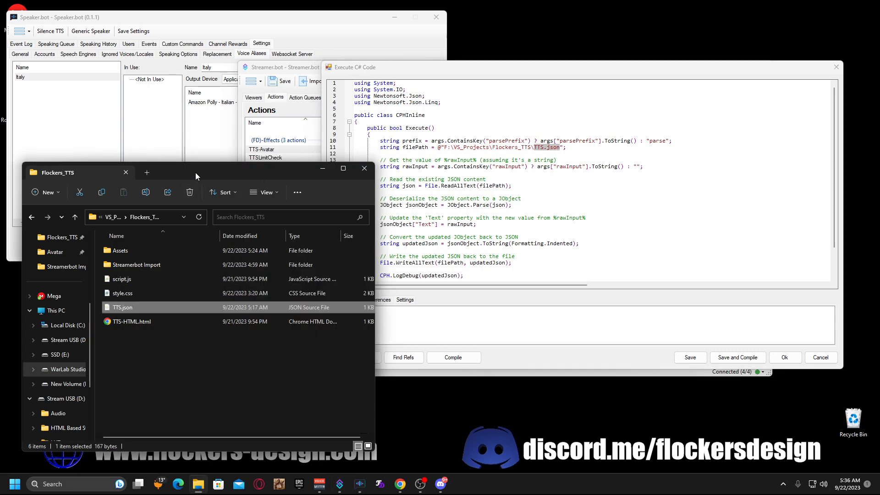
pyautogui.click(534, 147)
pyautogui.moveTo(534, 148); pyautogui.dragTo(446, 148)
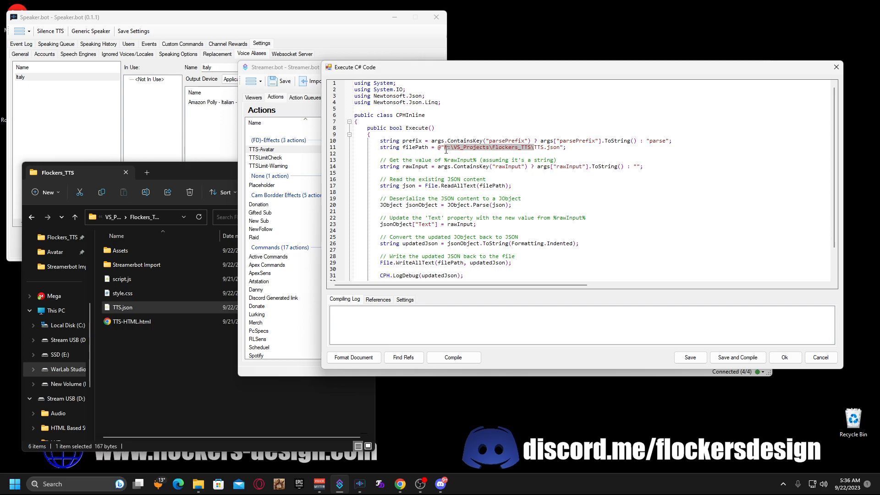
# Display the Flockers_TTS folder's full path and select the matching F:\VS_Projects\Flockers_TTS part of filePath, excluding the trailing backslash.
pyautogui.click(181, 173)
pyautogui.click(100, 220)
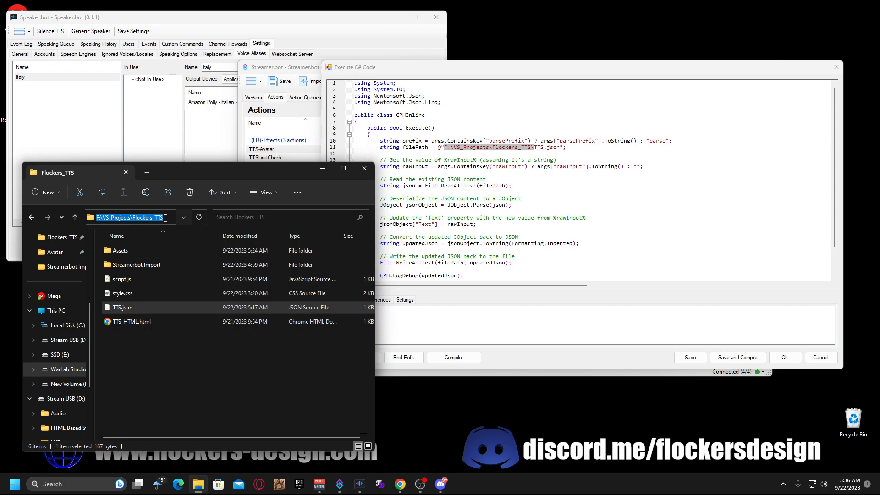
pyautogui.click(519, 153)
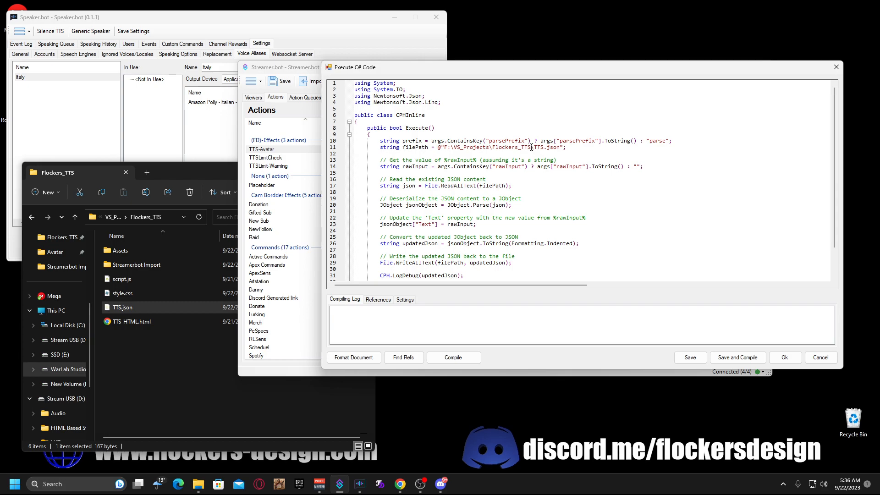
pyautogui.moveTo(533, 150); pyautogui.dragTo(531, 149)
pyautogui.click(531, 148)
pyautogui.tripleClick(532, 149)
pyautogui.click(531, 148)
pyautogui.moveTo(531, 147); pyautogui.dragTo(446, 149)
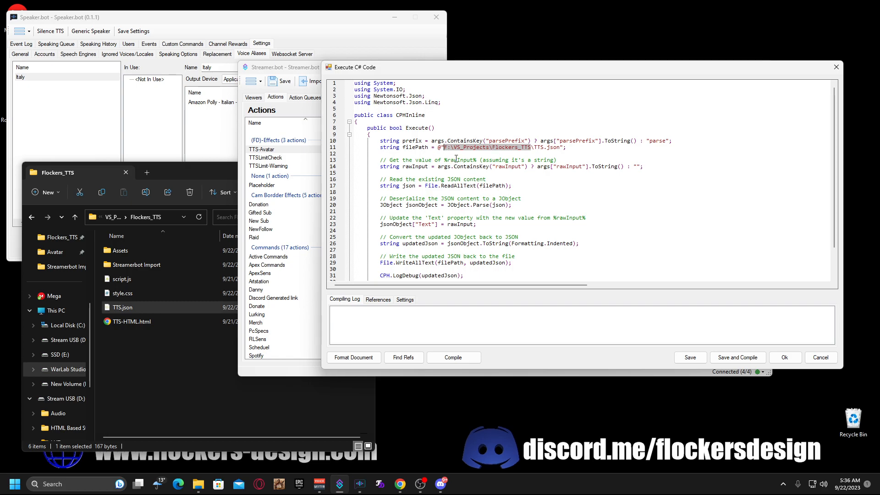
# Compile the first Execute Code script, check the compiling log entries, and save and compile the code to finish.
pyautogui.press('Right')
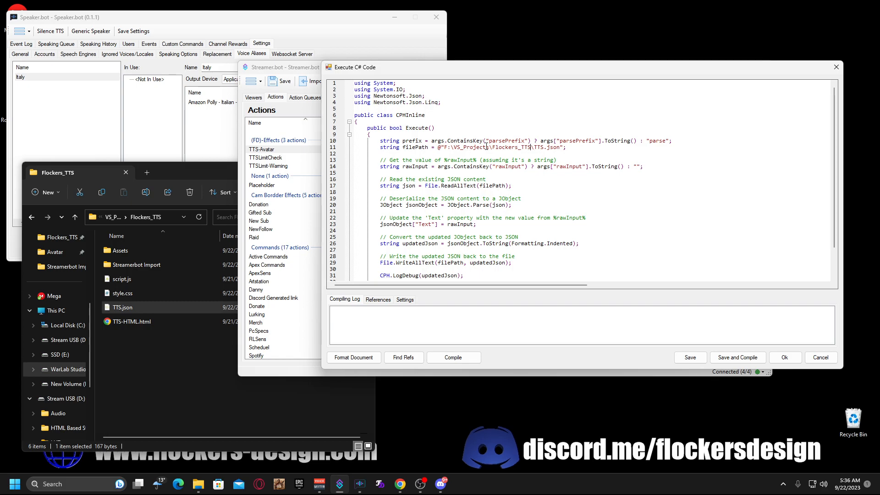
pyautogui.moveTo(203, 171); pyautogui.dragTo(206, 161)
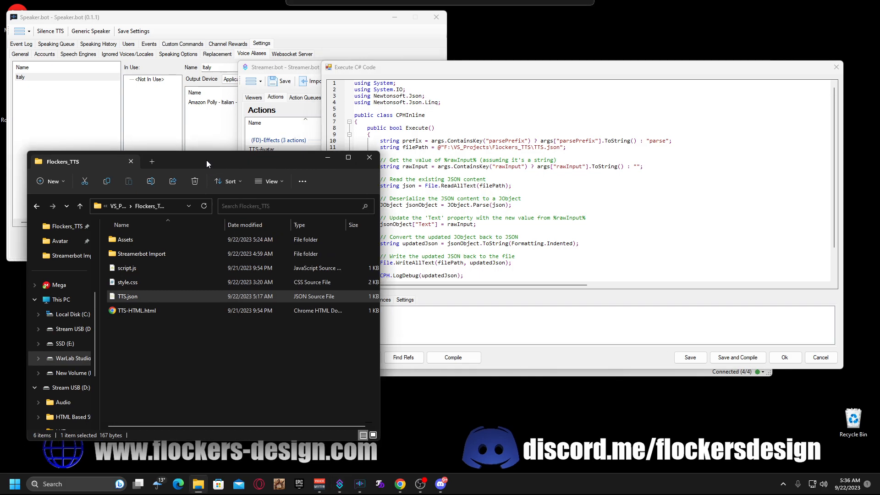
pyautogui.click(460, 361)
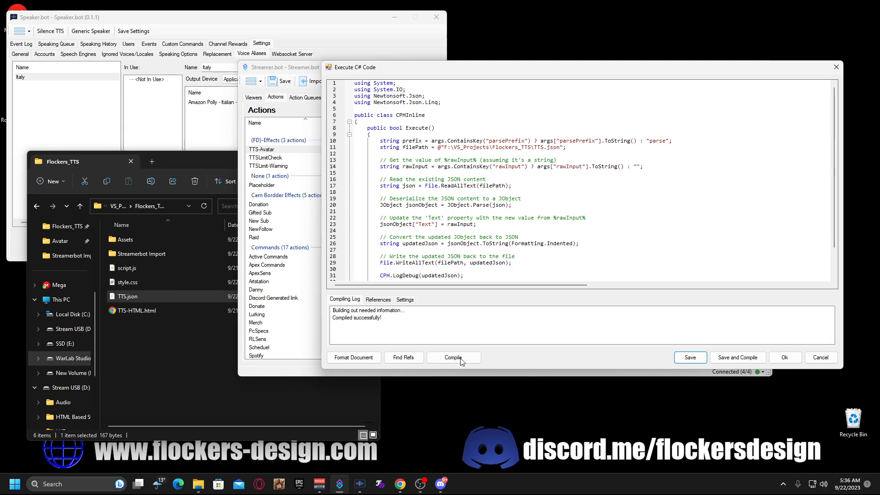
pyautogui.click(349, 320)
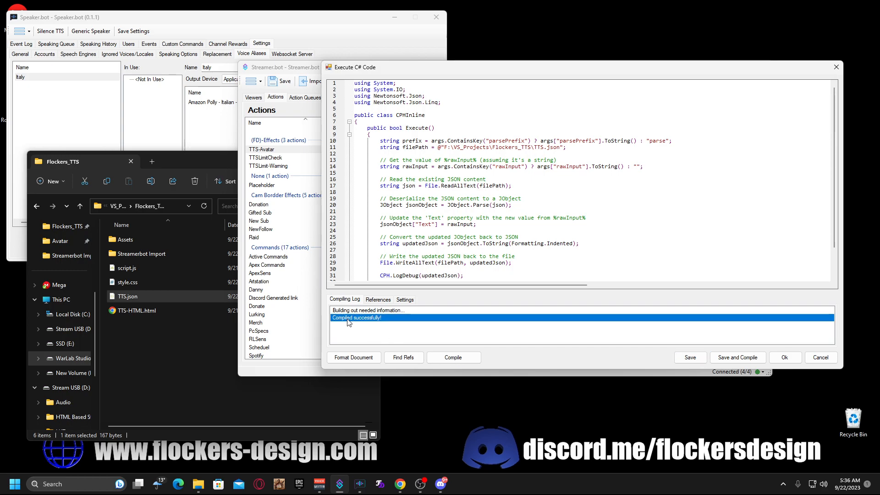
pyautogui.click(352, 311)
pyautogui.click(351, 318)
pyautogui.click(348, 312)
pyautogui.click(347, 319)
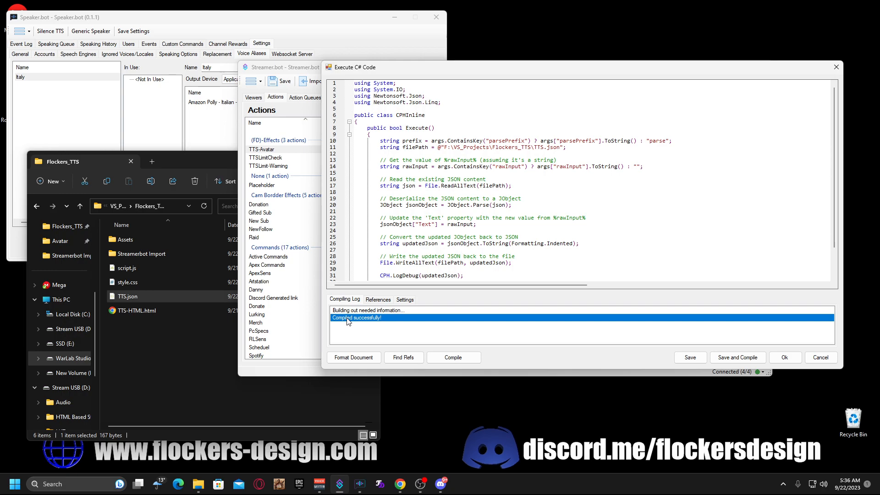
pyautogui.click(367, 311)
pyautogui.click(358, 319)
pyautogui.click(690, 358)
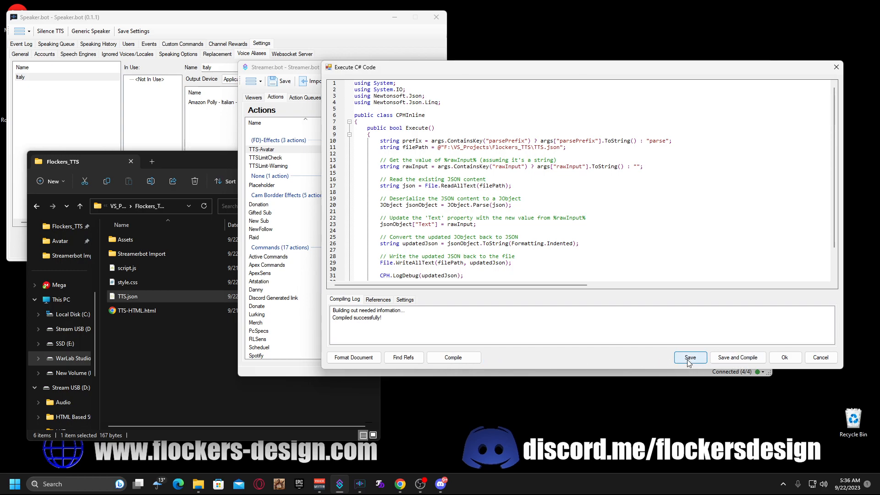
pyautogui.click(730, 358)
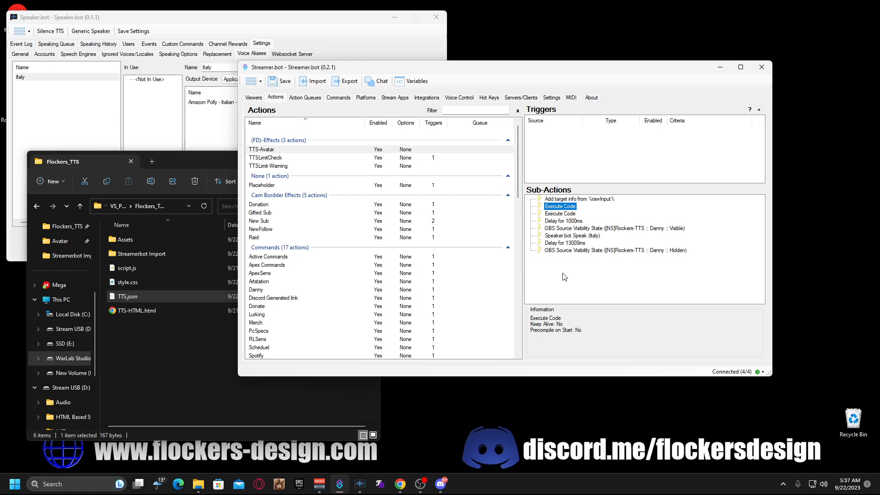
# Open the second Execute Code sub-action, compare the F:\VS_Projects\Flockers_TTS part of jsonPath with the folder, and save and compile the code.
pyautogui.click(568, 216)
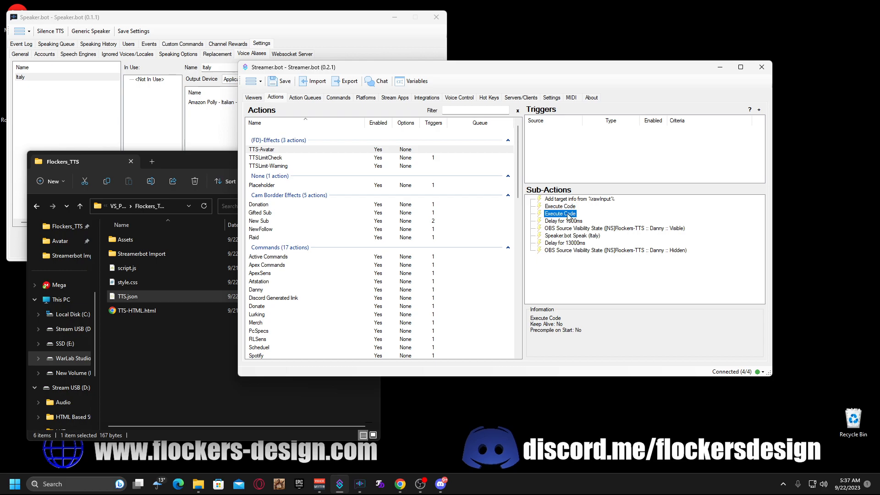
pyautogui.doubleClick(566, 216)
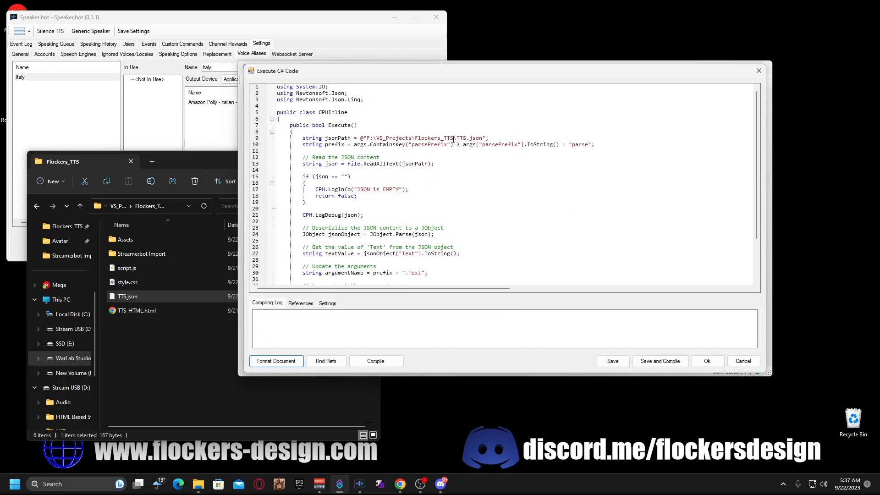
pyautogui.moveTo(454, 138); pyautogui.dragTo(367, 138)
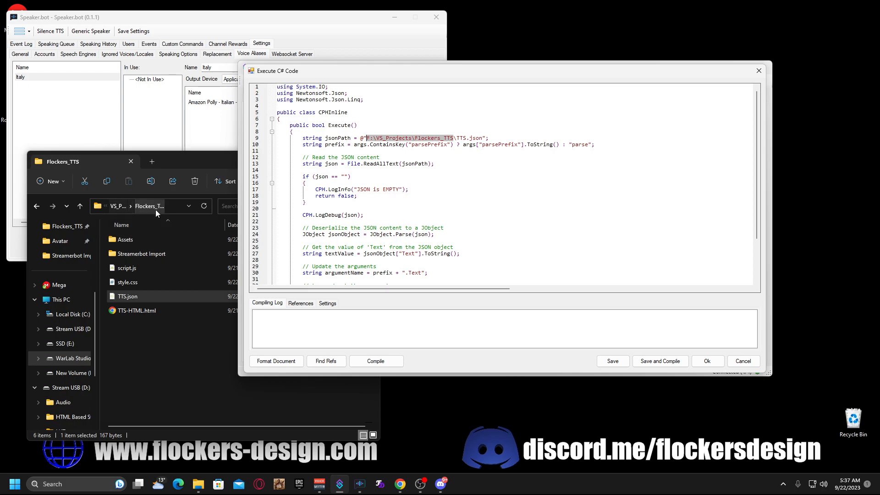
pyautogui.moveTo(184, 160); pyautogui.dragTo(191, 155)
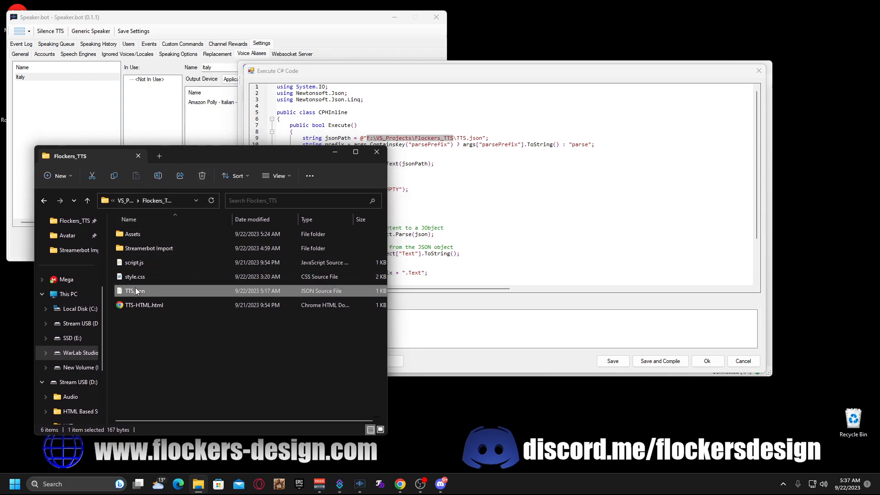
pyautogui.click(452, 72)
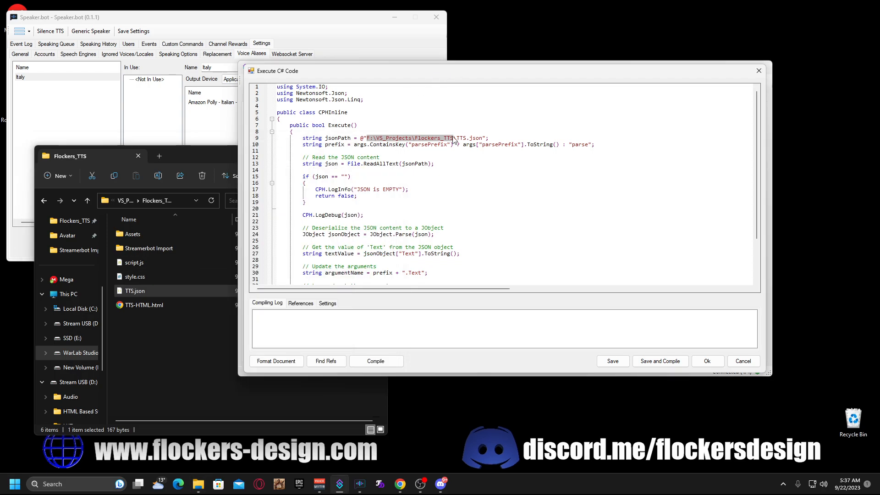
pyautogui.click(660, 362)
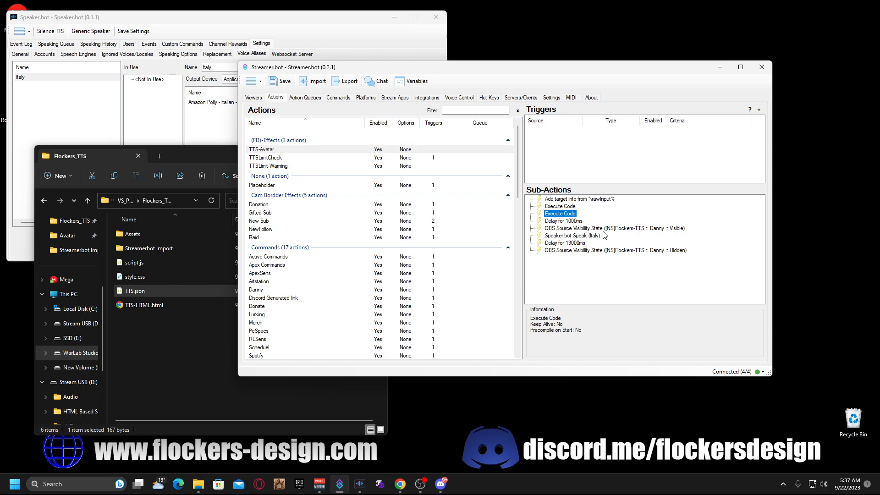
# Reopen the first Execute Code sub-action and highlight TTS.json in the filePath string on line 11.
pyautogui.moveTo(206, 154); pyautogui.dragTo(195, 154)
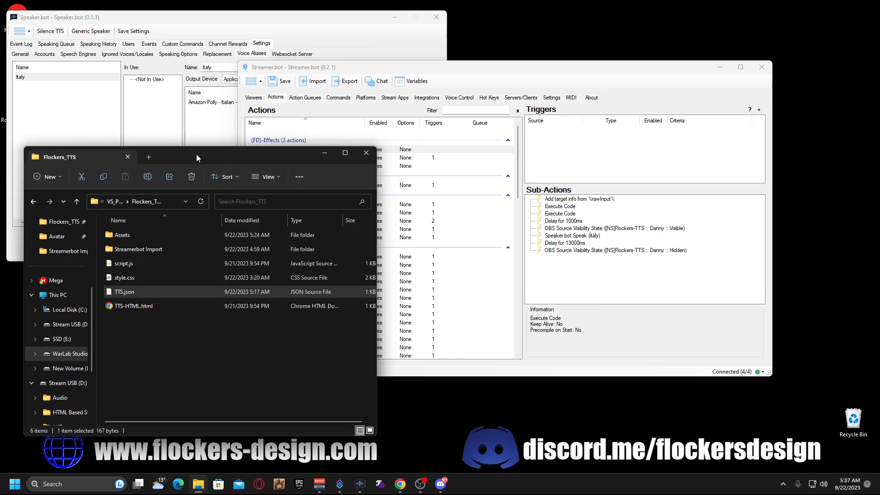
pyautogui.click(556, 207)
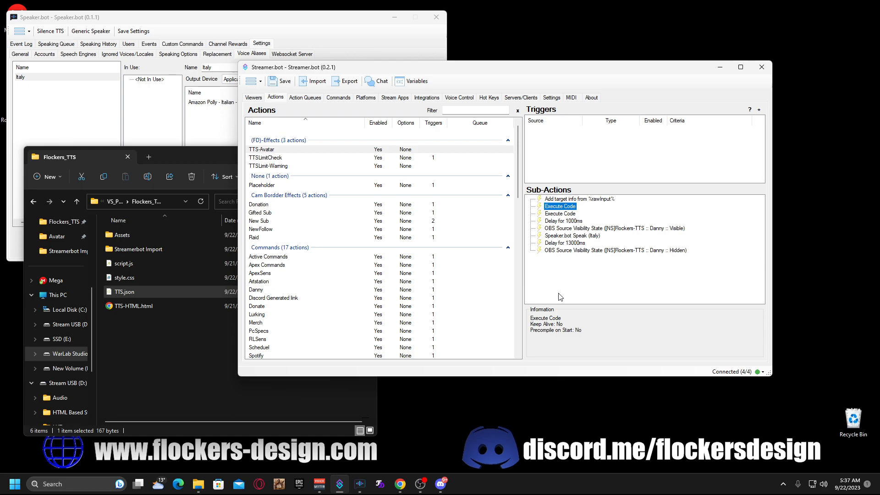
pyautogui.doubleClick(559, 208)
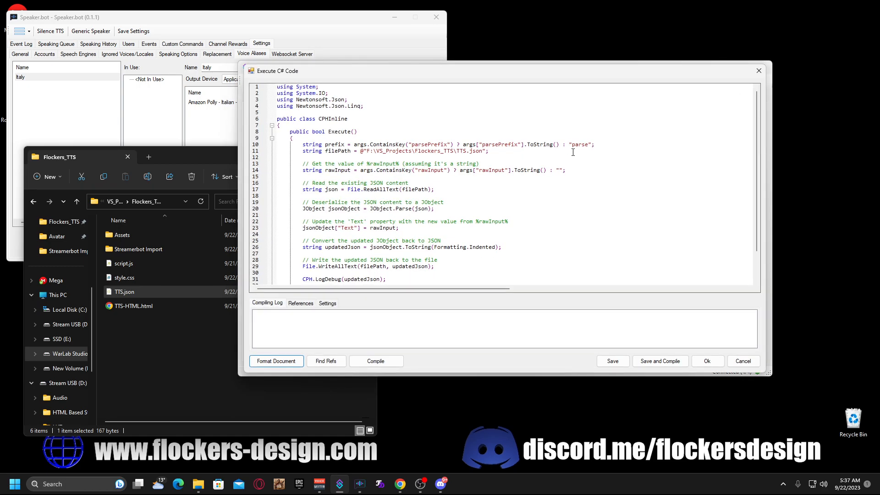
pyautogui.moveTo(557, 77); pyautogui.dragTo(452, 121)
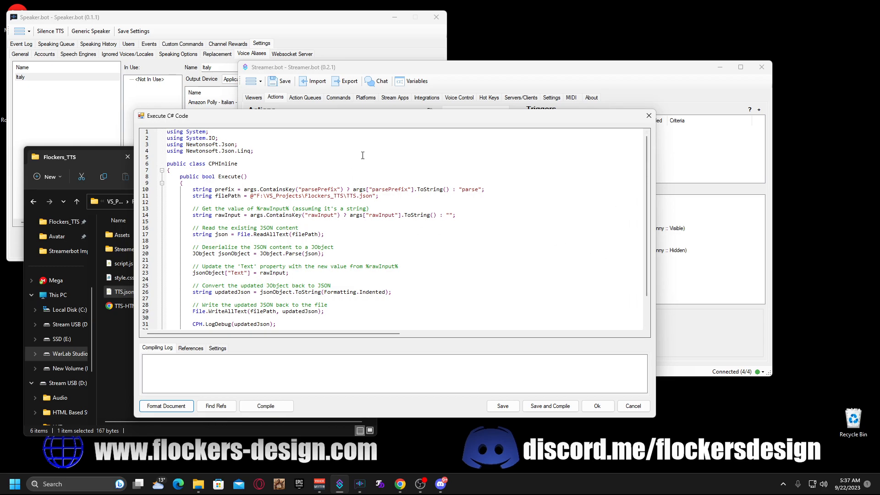
pyautogui.click(369, 243)
pyautogui.moveTo(374, 198); pyautogui.dragTo(347, 198)
pyautogui.click(372, 199)
pyautogui.click(371, 198)
# Bring up the stream chat, choose the Danny Speaks (TTS) reward, and enter the unsent message "This text", leaving it selected.
pyautogui.moveTo(459, 494); pyautogui.dragTo(646, 36)
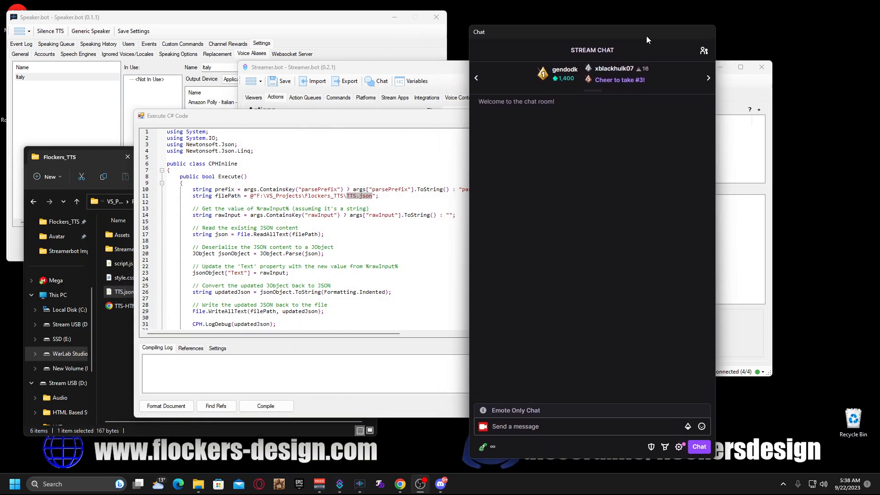
pyautogui.click(483, 447)
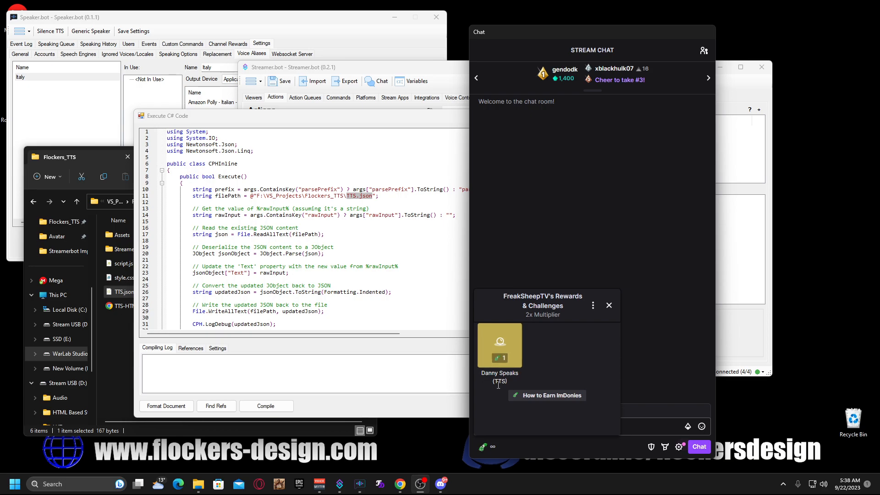
pyautogui.click(496, 351)
pyautogui.write('thsis')
pyautogui.press('BackSpace')
pyautogui.press('BackSpace')
pyautogui.press('BackSpace')
pyautogui.press('BackSpace')
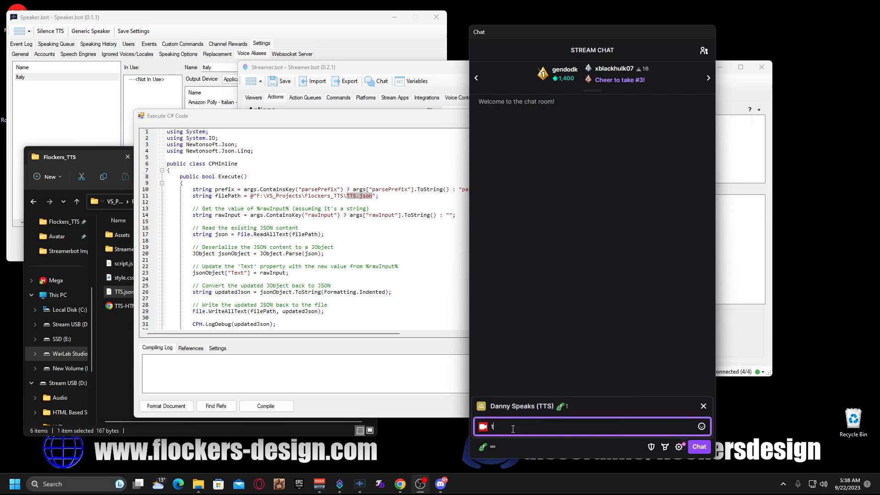
pyautogui.write('This text')
pyautogui.moveTo(517, 427); pyautogui.dragTo(487, 428)
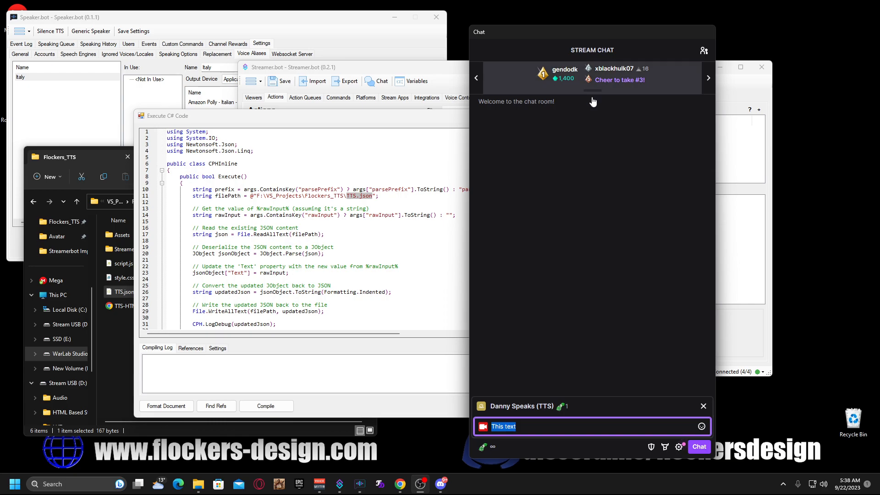
# Move the chat window out of view, highlight TTS.json in filePath again, and close the code editor with its contents accepted.
pyautogui.moveTo(600, 34); pyautogui.dragTo(0, 158)
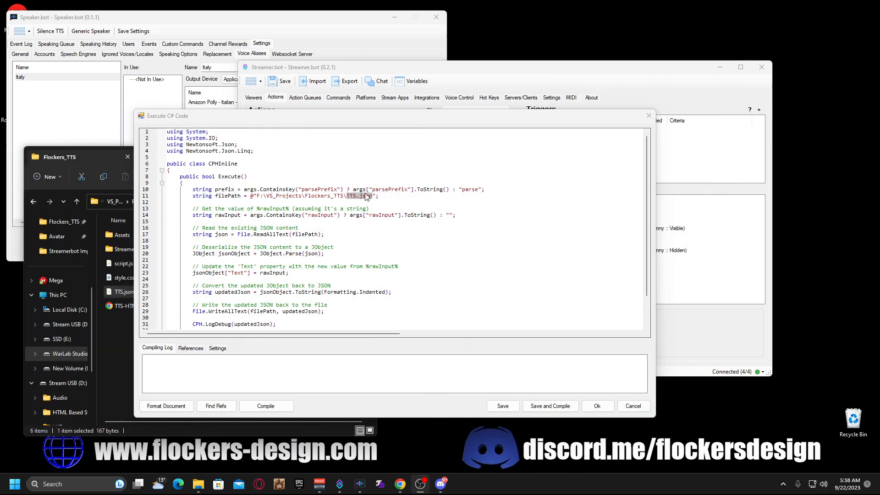
pyautogui.moveTo(372, 196); pyautogui.dragTo(348, 198)
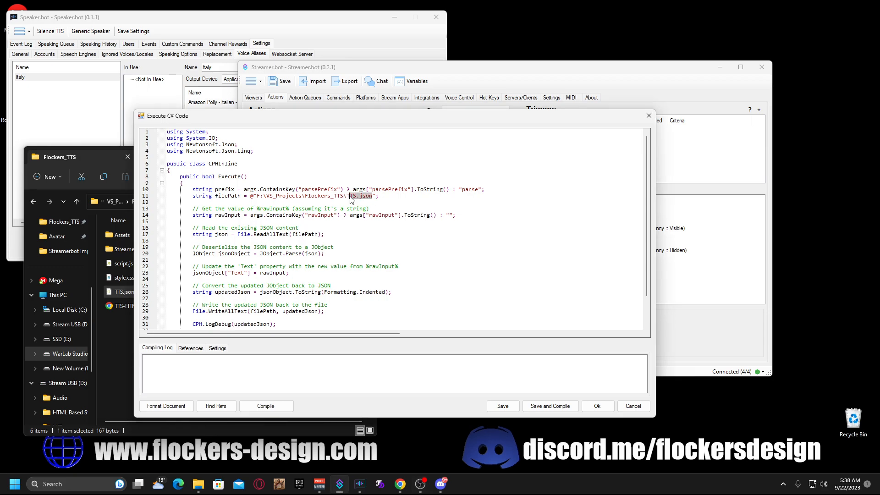
pyautogui.click(598, 406)
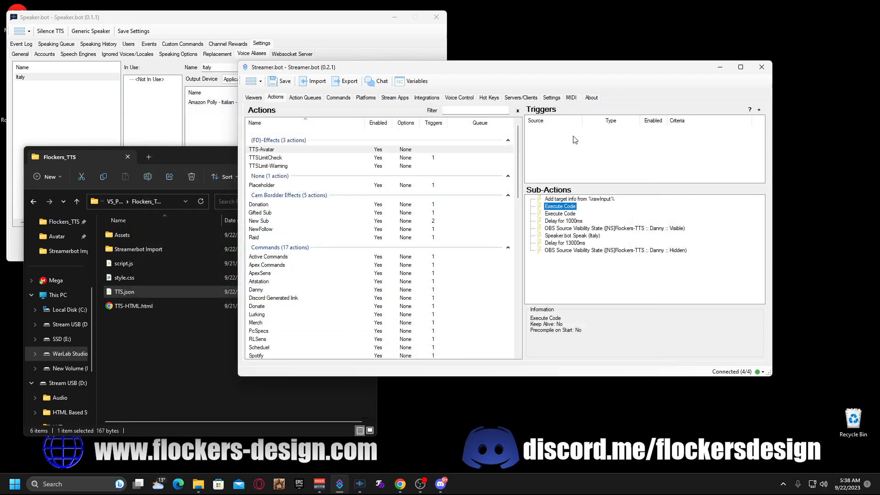
# Open the second Execute Code sub-action, highlight TTS.json in the jsonPath string on line 9, and accept the code.
pyautogui.doubleClick(554, 215)
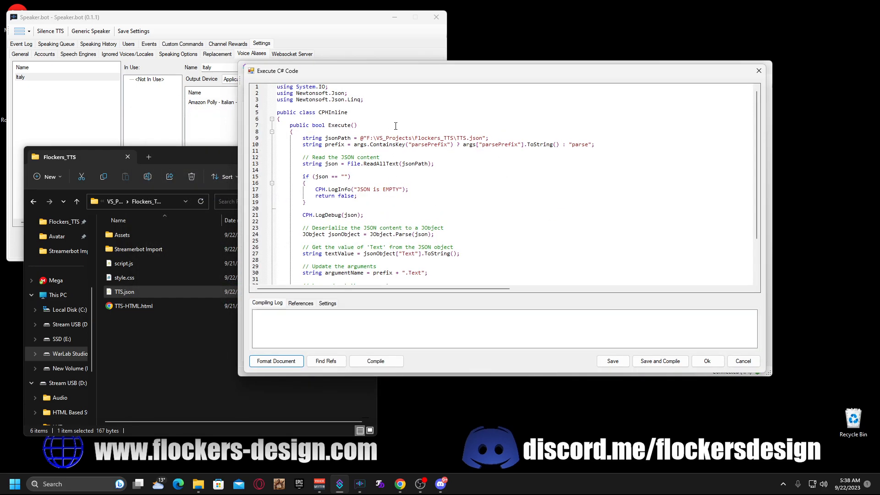
pyautogui.moveTo(479, 138); pyautogui.dragTo(419, 140)
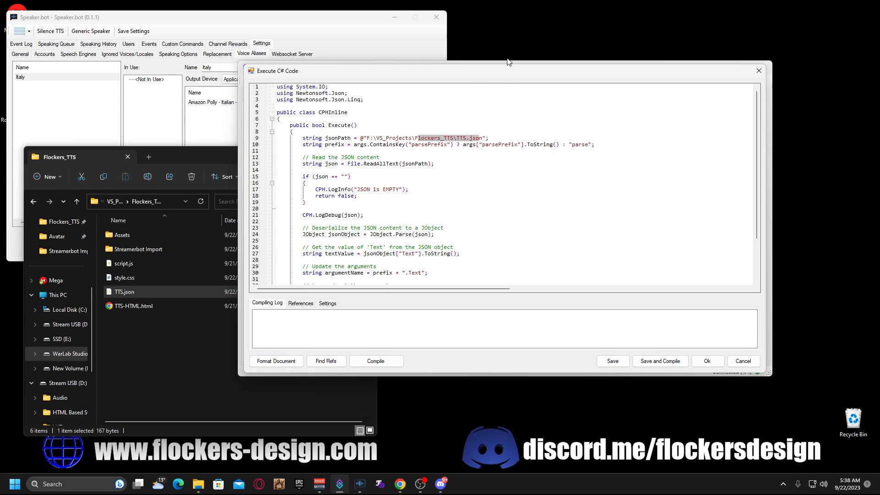
pyautogui.moveTo(487, 138); pyautogui.dragTo(457, 140)
pyautogui.click(707, 360)
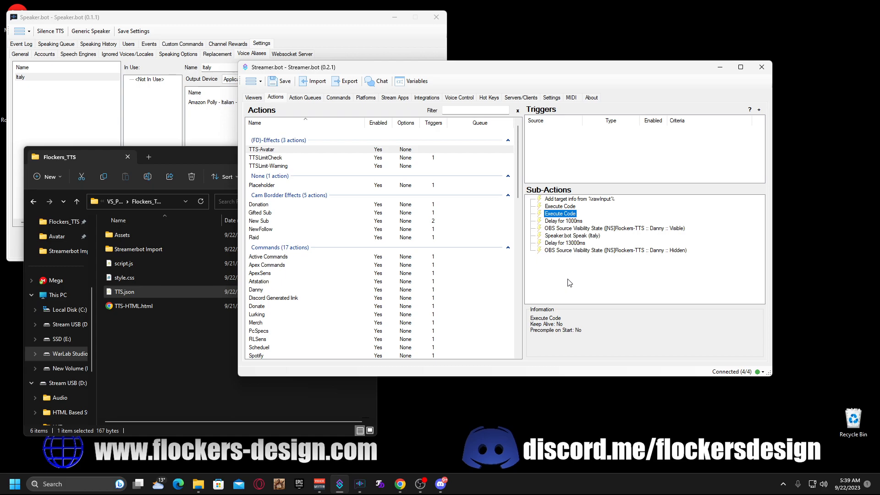
# Select the 1000 ms delay sub-action, then open the Visible OBS Source Visibility State sub-action and review its scene and source fields.
pyautogui.click(568, 221)
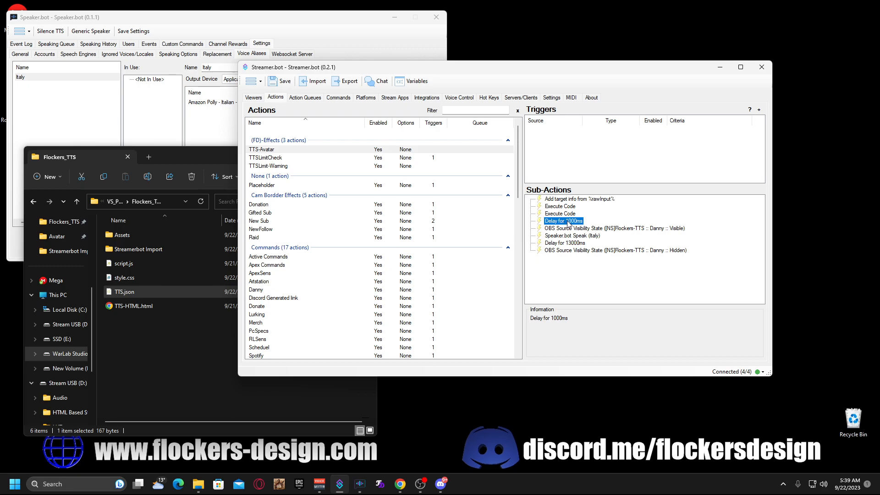
pyautogui.click(597, 229)
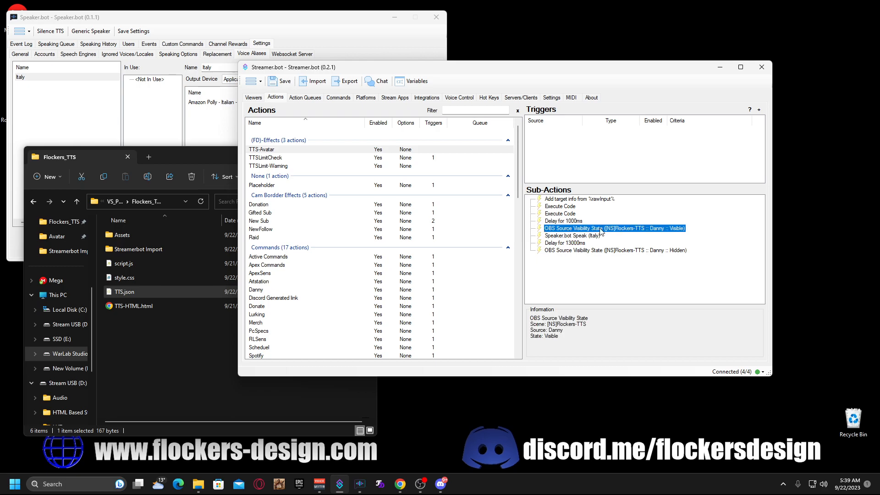
pyautogui.doubleClick(604, 229)
pyautogui.moveTo(510, 185); pyautogui.dragTo(534, 175)
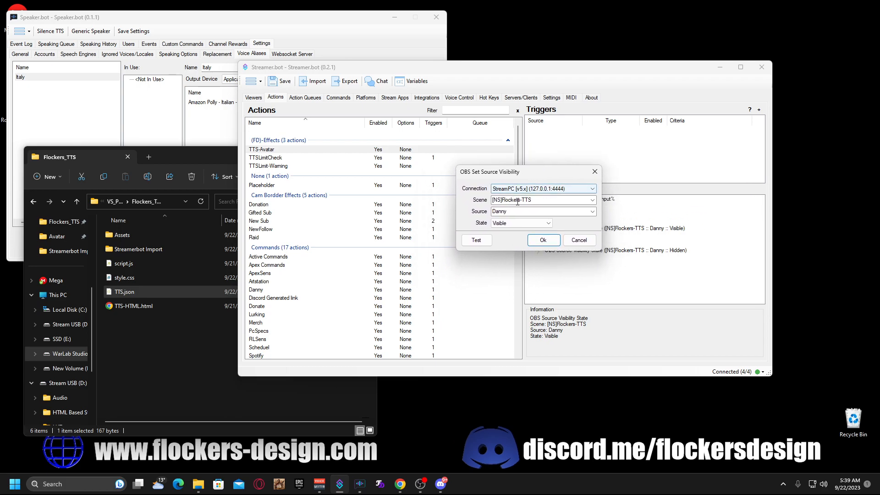
pyautogui.press('Tab')
pyautogui.press('Tab')
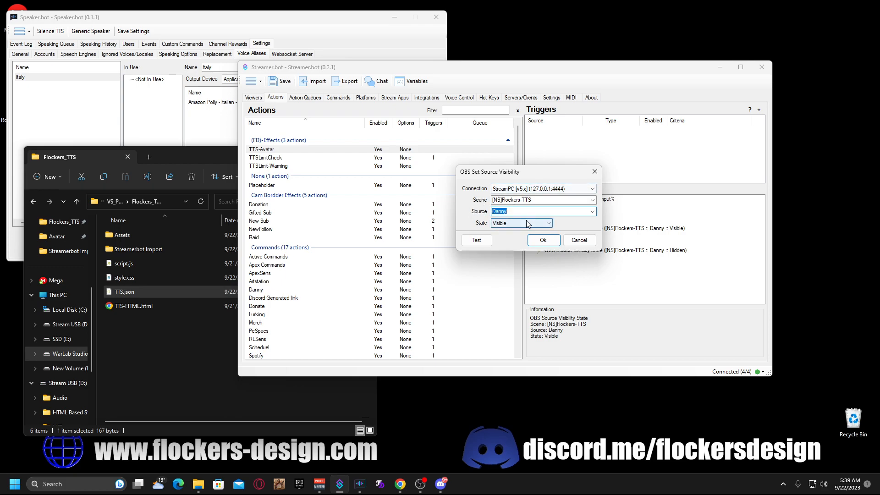
pyautogui.hotkey('shift', 'Tab')
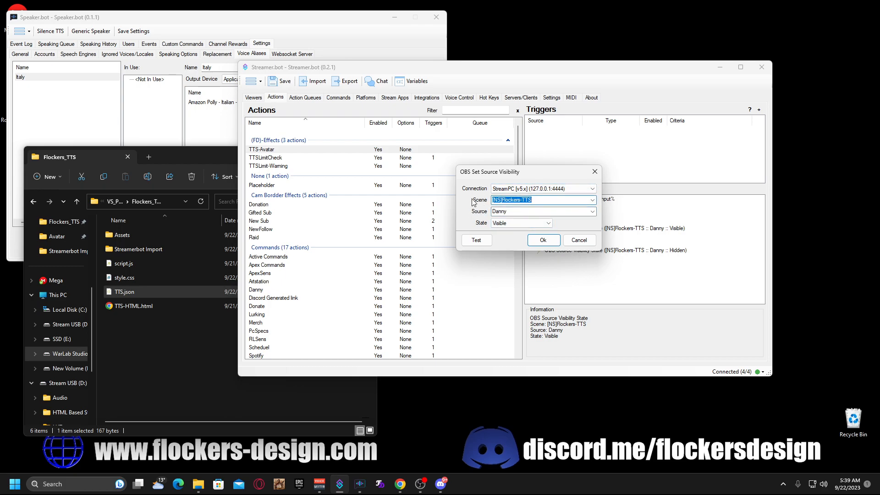
# List the available OBS scenes in the source visibility settings, keep [NS]Flockers-TTS, and highlight the scene name.
pyautogui.moveTo(502, 174); pyautogui.dragTo(463, 181)
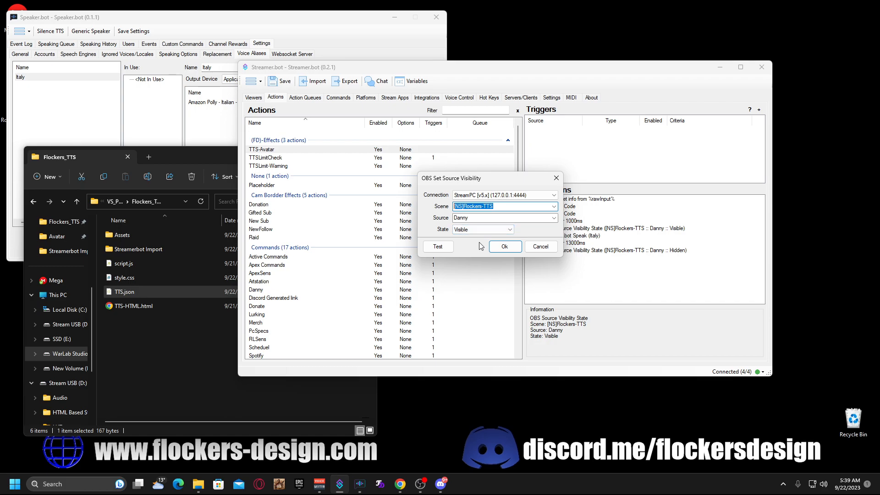
pyautogui.moveTo(521, 180); pyautogui.dragTo(492, 179)
pyautogui.click(525, 206)
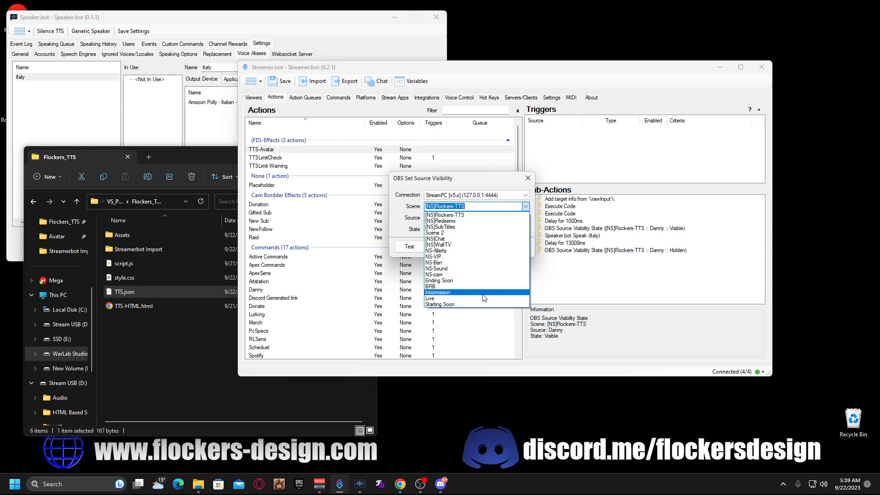
pyautogui.moveTo(481, 206); pyautogui.dragTo(423, 210)
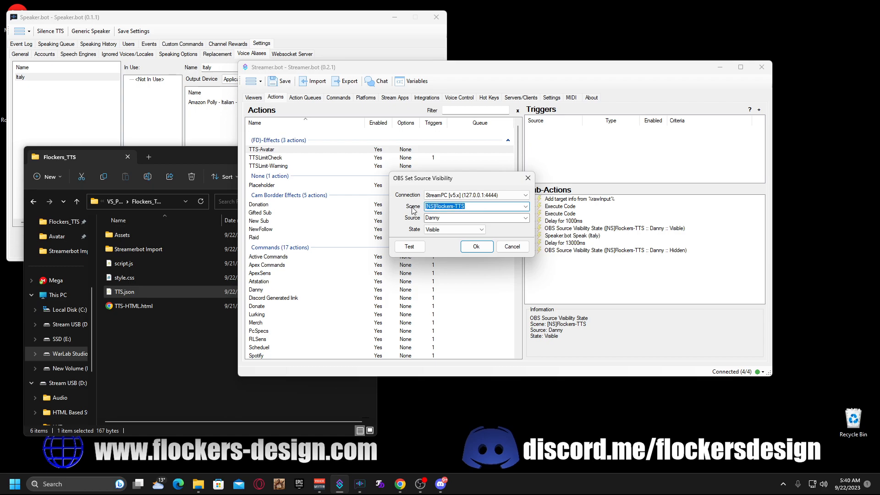
# Confirm [NS]Flockers-TTS as the scene and the listed avatar source for the Visible state, and accept the source visibility settings.
pyautogui.moveTo(445, 179); pyautogui.dragTo(417, 174)
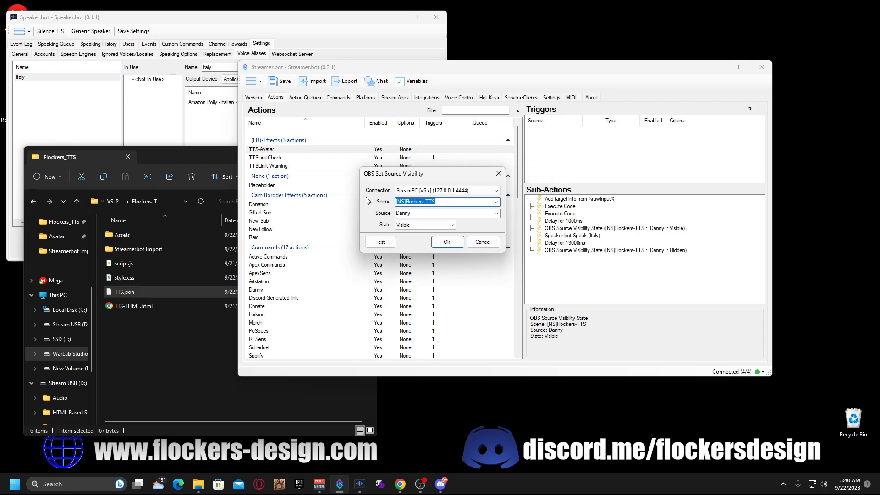
pyautogui.click(495, 202)
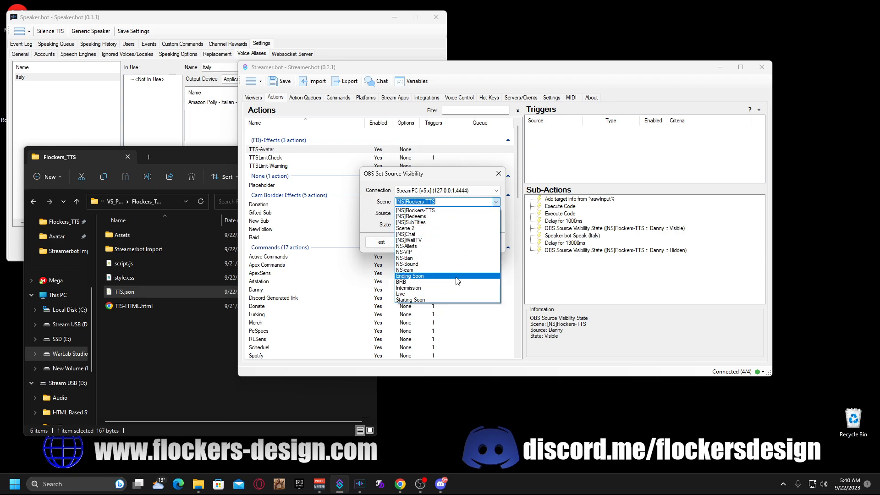
pyautogui.click(445, 210)
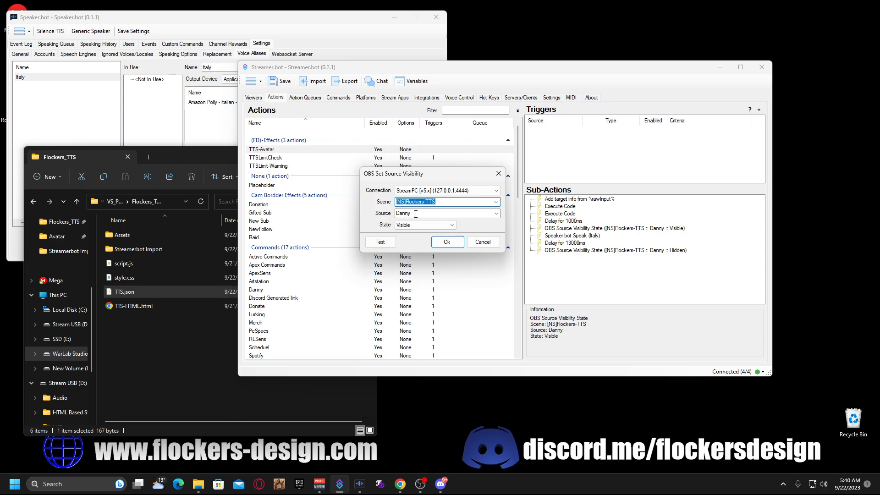
pyautogui.click(496, 213)
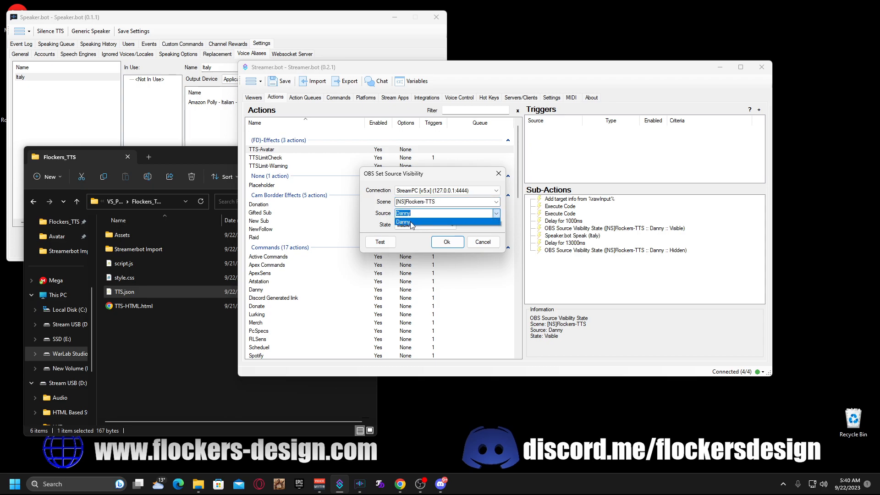
pyautogui.click(404, 222)
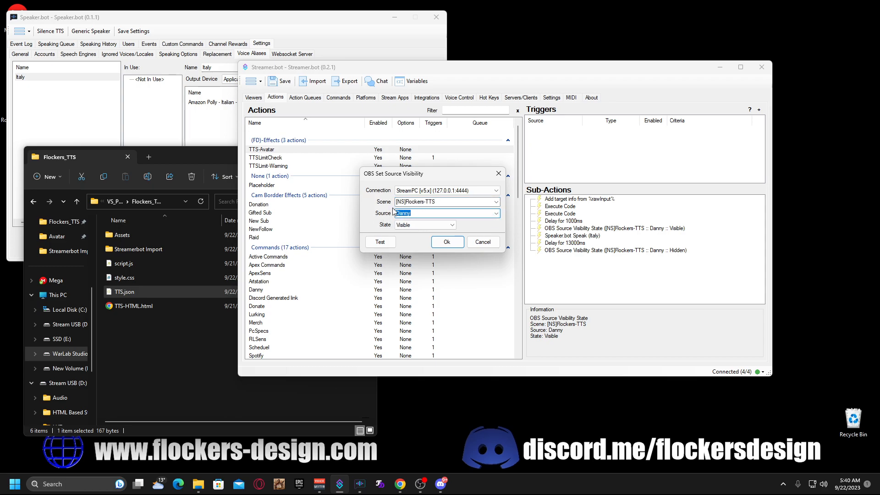
pyautogui.moveTo(416, 177); pyautogui.dragTo(433, 176)
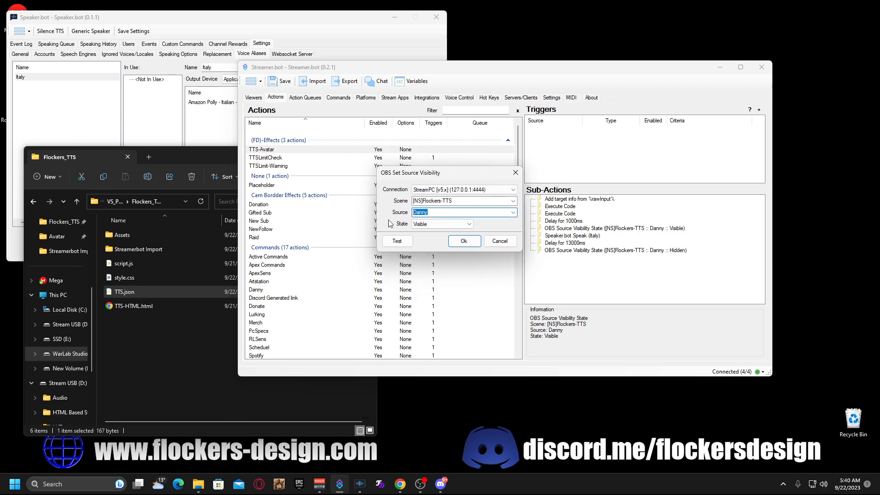
pyautogui.click(460, 243)
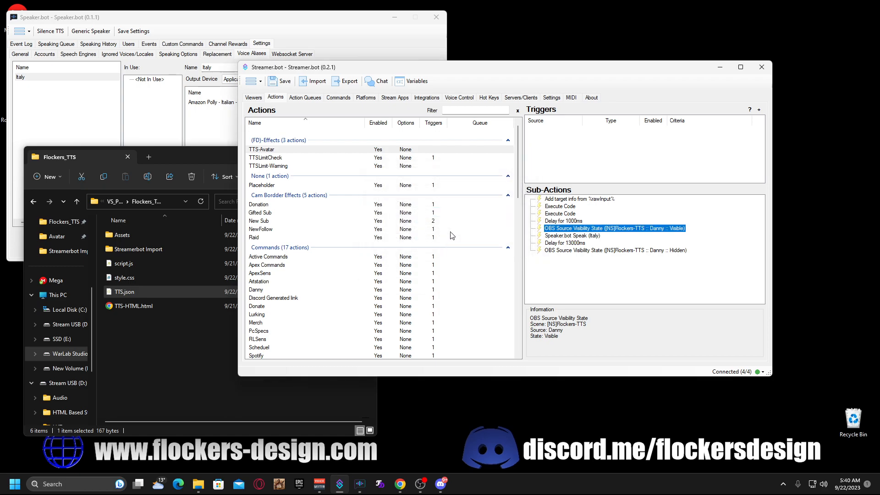
# Open the Speaker.bot Speak sub-action, review its voice alias and message, and close it.
pyautogui.click(581, 236)
pyautogui.doubleClick(581, 236)
pyautogui.moveTo(495, 173); pyautogui.dragTo(452, 186)
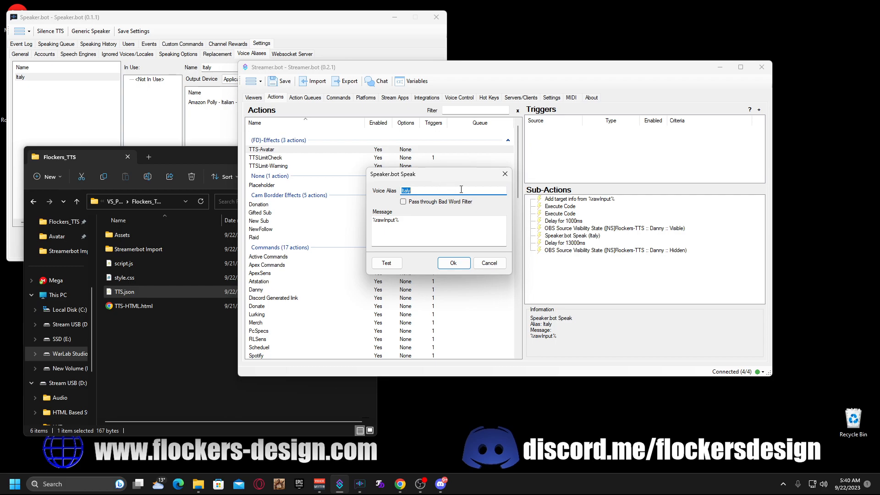
pyautogui.click(505, 174)
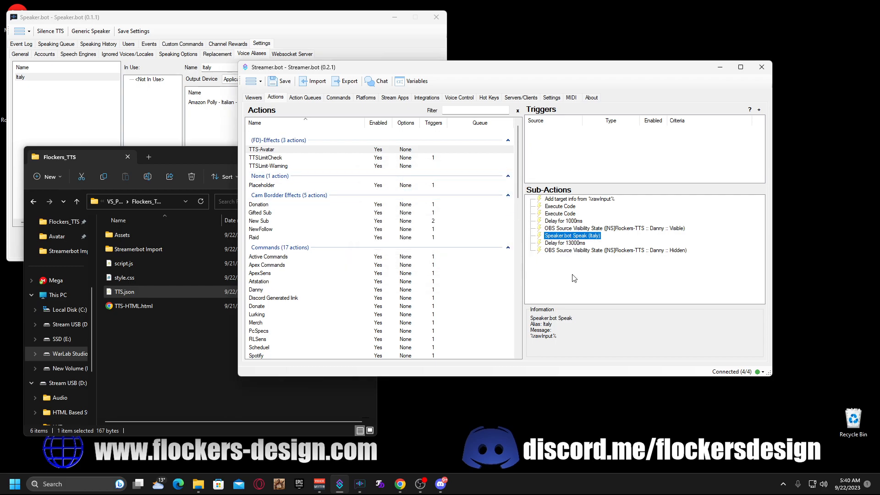
# Reopen the Speaker.bot Speak sub-action and compare its voice alias with the Italy alias in the Speaker.bot window.
pyautogui.doubleClick(572, 237)
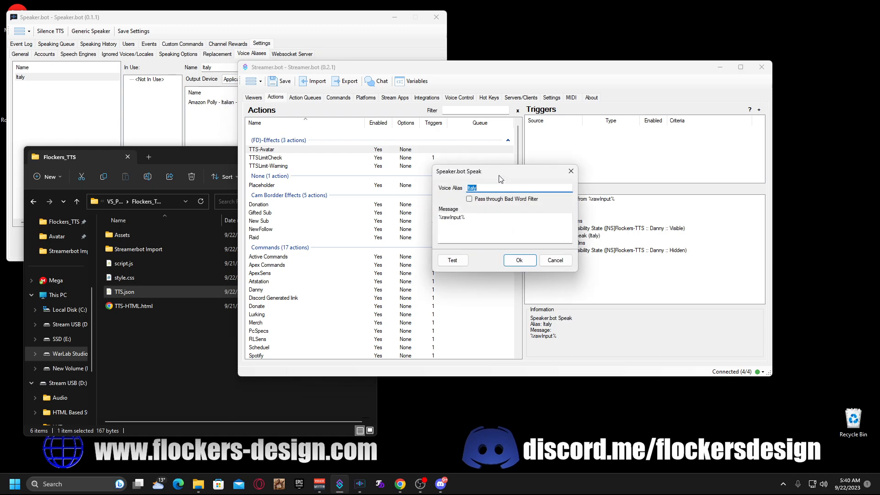
pyautogui.moveTo(498, 175); pyautogui.dragTo(532, 180)
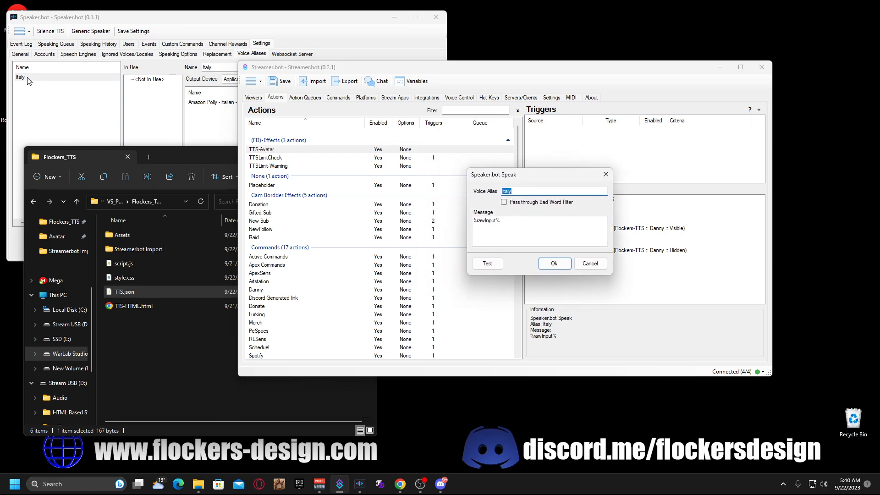
pyautogui.moveTo(118, 19); pyautogui.dragTo(117, 18)
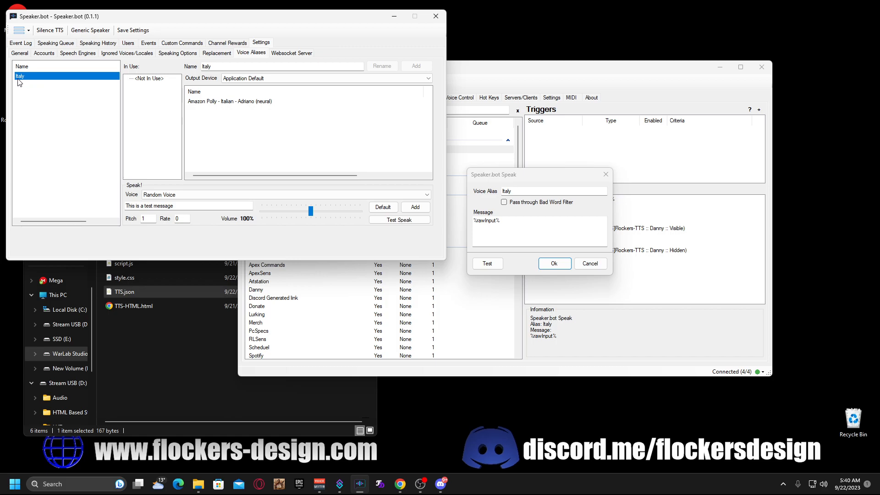
# Return to the Speak settings, review the voice alias and highlight the %rawInput% message, and accept them.
pyautogui.click(520, 177)
pyautogui.moveTo(519, 177); pyautogui.dragTo(525, 174)
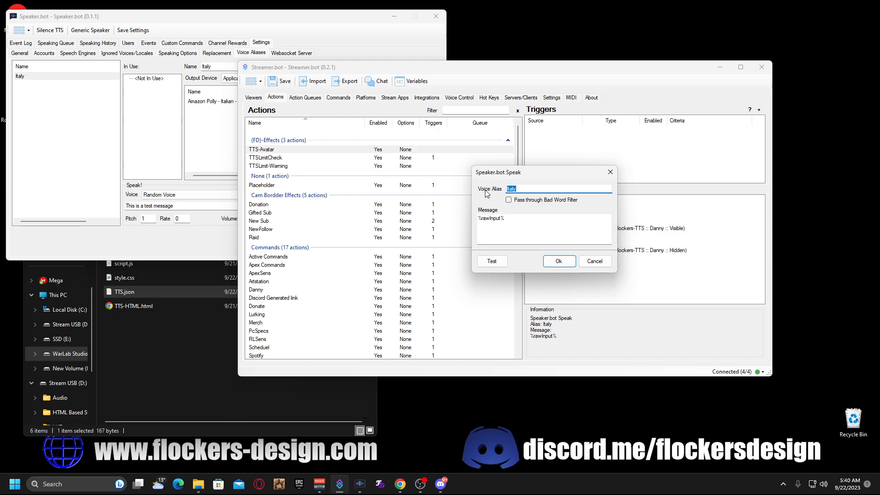
pyautogui.press('Tab')
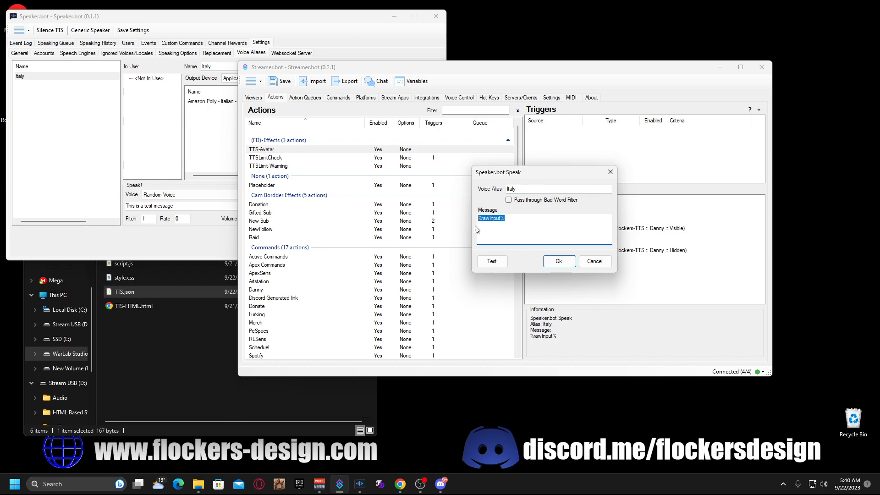
pyautogui.hotkey('shift', 'Tab')
pyautogui.click(558, 260)
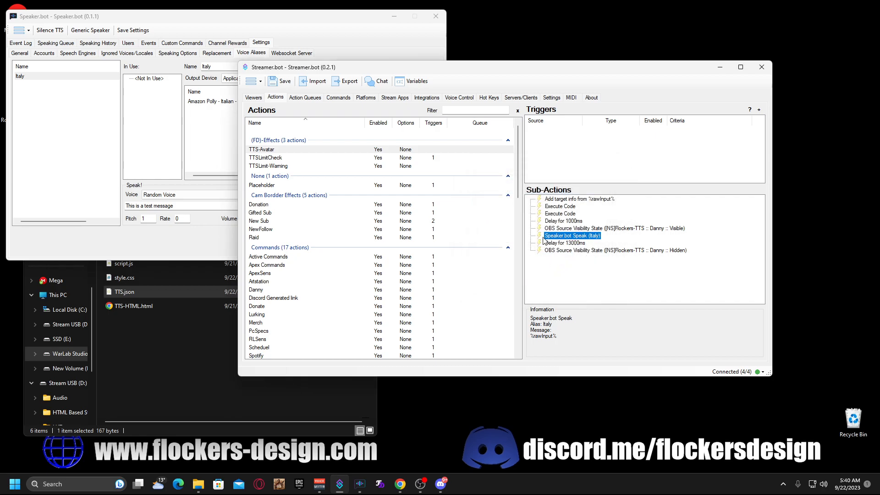
# Look through the TTSLimitCheck and TTSLimit-Warning actions, and select the 13000 ms delay sub-action in TTS-Avatar.
pyautogui.click(548, 243)
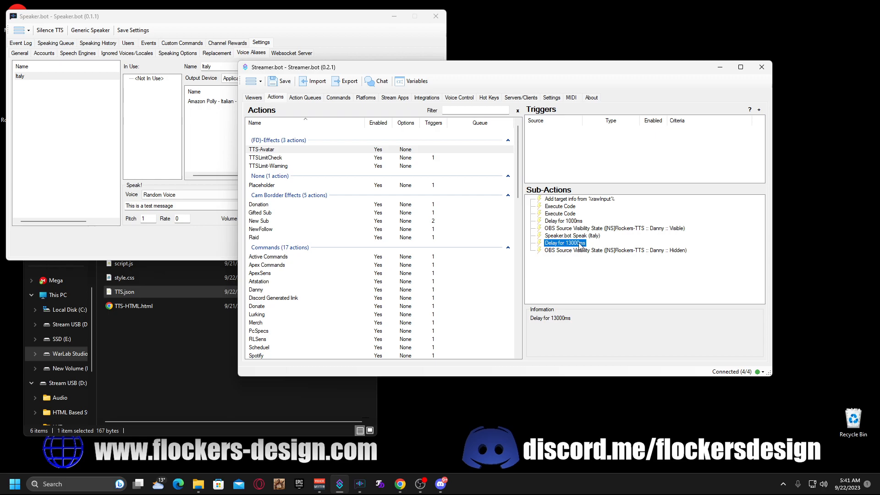
pyautogui.click(265, 166)
pyautogui.click(266, 157)
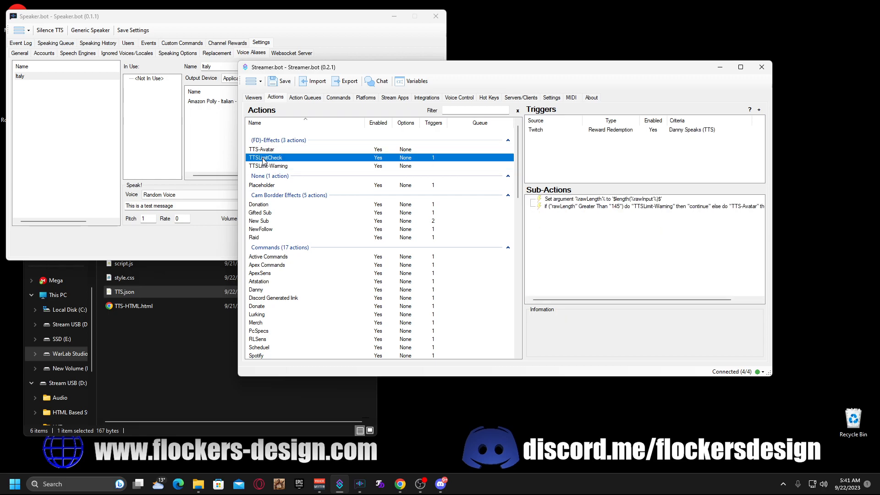
pyautogui.click(266, 166)
pyautogui.click(271, 150)
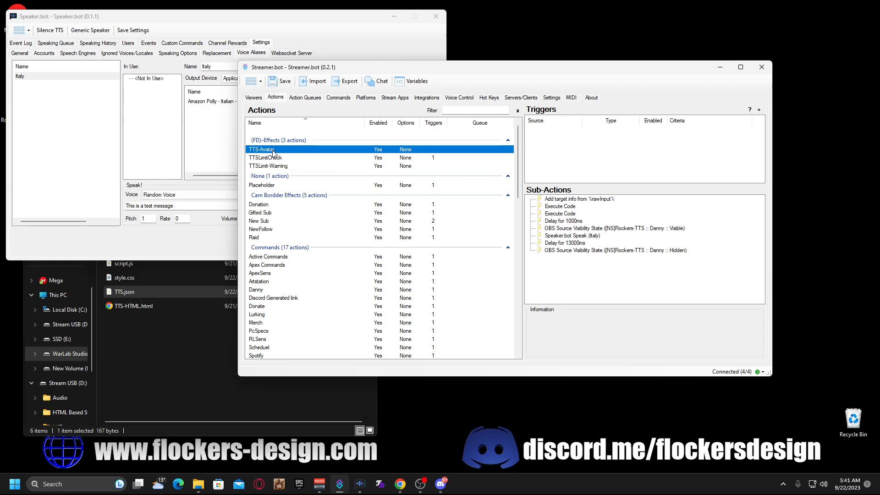
pyautogui.click(581, 243)
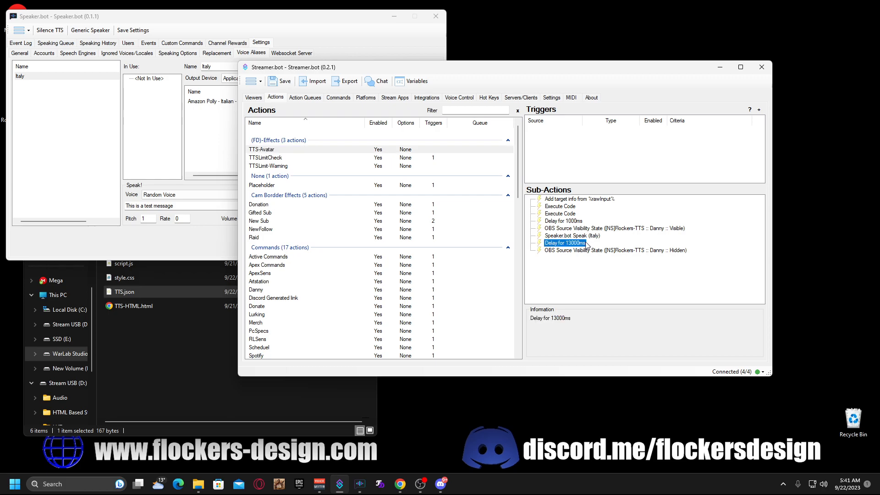
# Select the Hidden and Visible OBS Source Visibility State sub-actions in turn, and open the Visible one to review its settings before closing it.
pyautogui.click(567, 251)
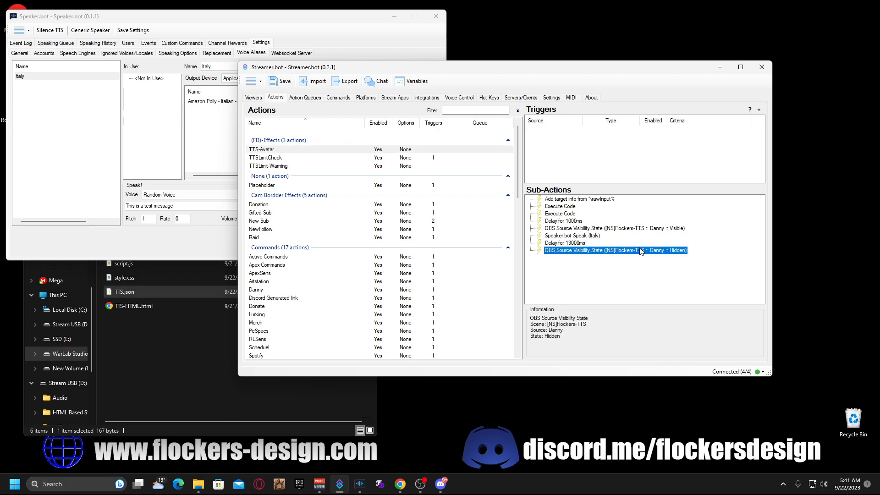
pyautogui.click(624, 229)
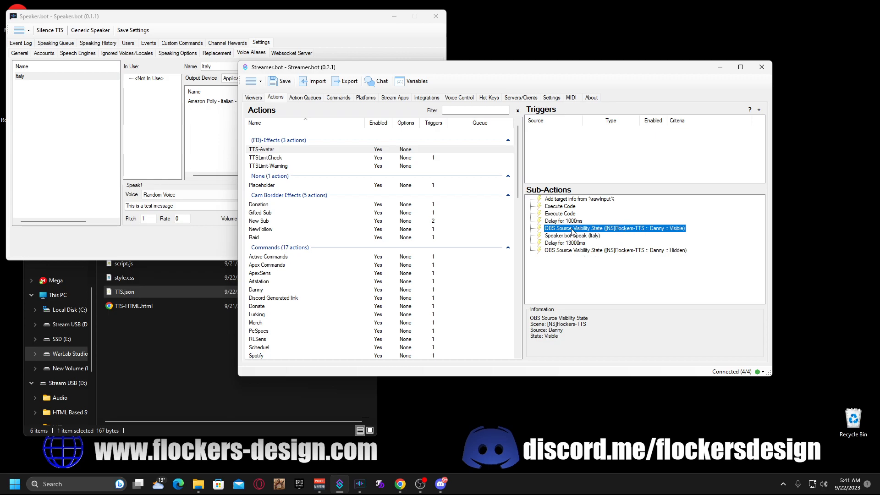
pyautogui.doubleClick(656, 228)
pyautogui.moveTo(521, 180); pyautogui.dragTo(453, 185)
pyautogui.click(485, 257)
# Open the Hidden OBS Source Visibility State sub-action, highlight its [NS]Flockers-TTS scene, and accept the settings.
pyautogui.doubleClick(589, 252)
pyautogui.moveTo(531, 183); pyautogui.dragTo(504, 195)
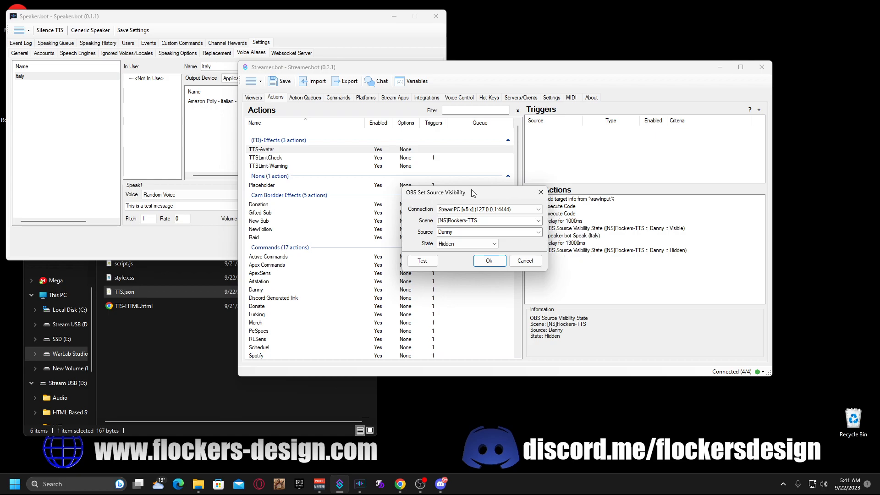
pyautogui.moveTo(471, 189); pyautogui.dragTo(453, 185)
pyautogui.moveTo(461, 218); pyautogui.dragTo(401, 219)
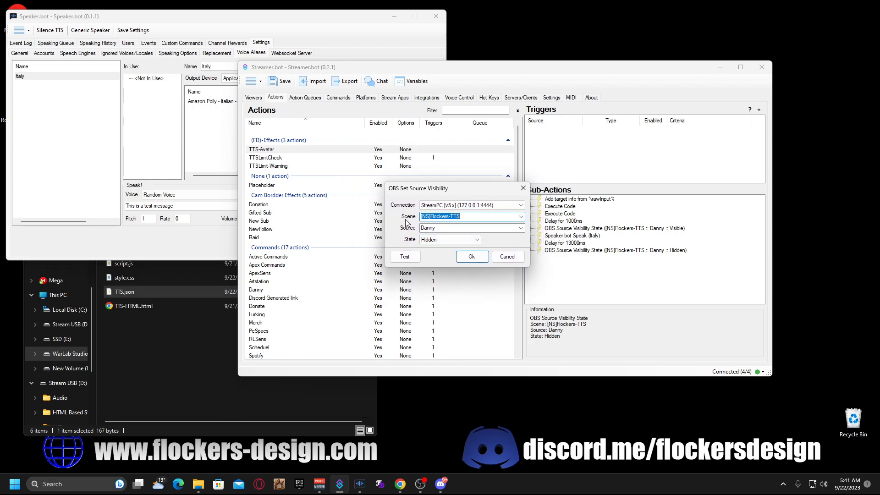
pyautogui.moveTo(468, 186); pyautogui.dragTo(495, 180)
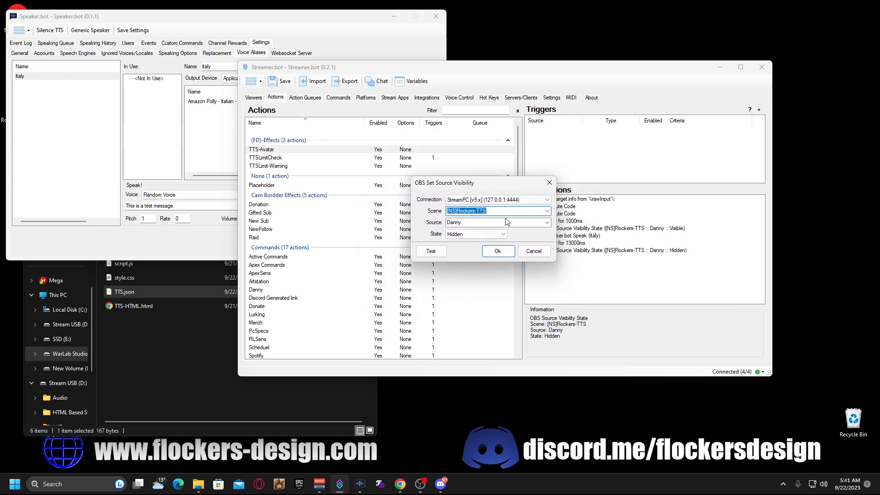
pyautogui.moveTo(503, 210); pyautogui.dragTo(433, 211)
pyautogui.click(513, 210)
pyautogui.moveTo(461, 183); pyautogui.dragTo(424, 190)
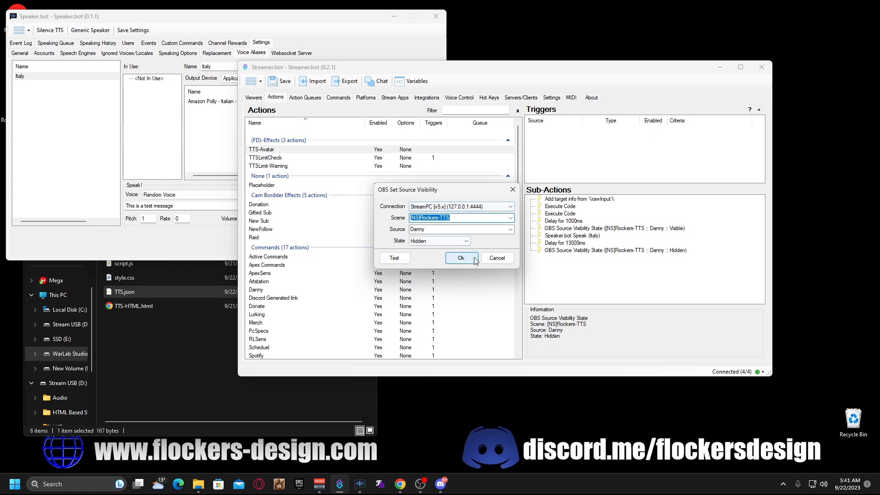
pyautogui.click(461, 259)
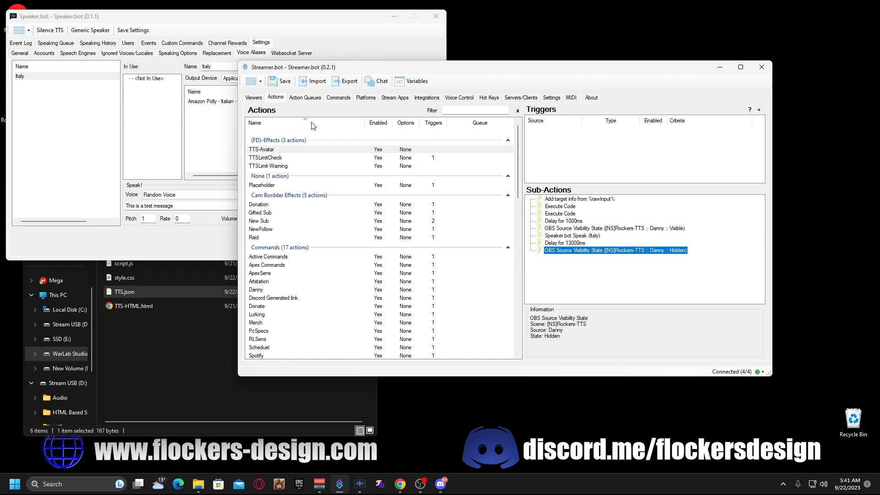
# Move the Streamer.bot window slightly down the desktop and empty the Recycle Bin.
pyautogui.moveTo(444, 73)
pyautogui.mouseDown()
pyautogui.moveTo(416, 75)
pyautogui.moveTo(449, 87)
pyautogui.mouseUp()
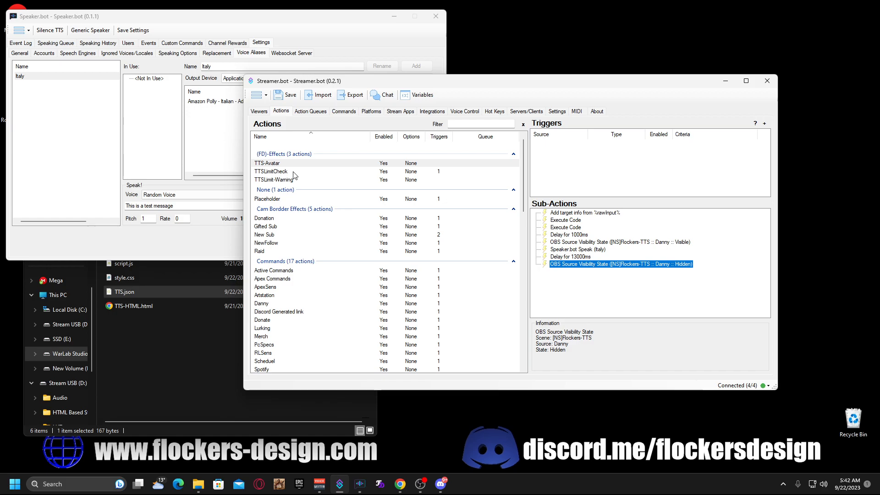
pyautogui.moveTo(416, 79); pyautogui.dragTo(425, 95)
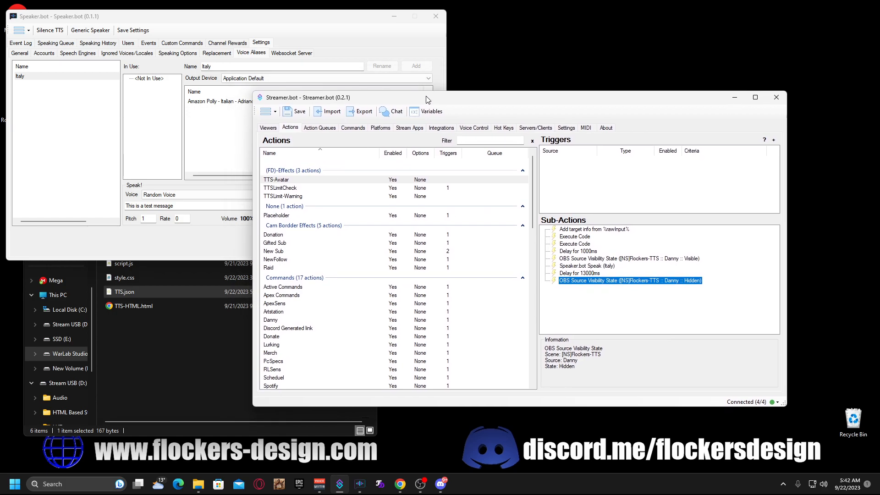
pyautogui.rightClick(846, 431)
pyautogui.click(771, 347)
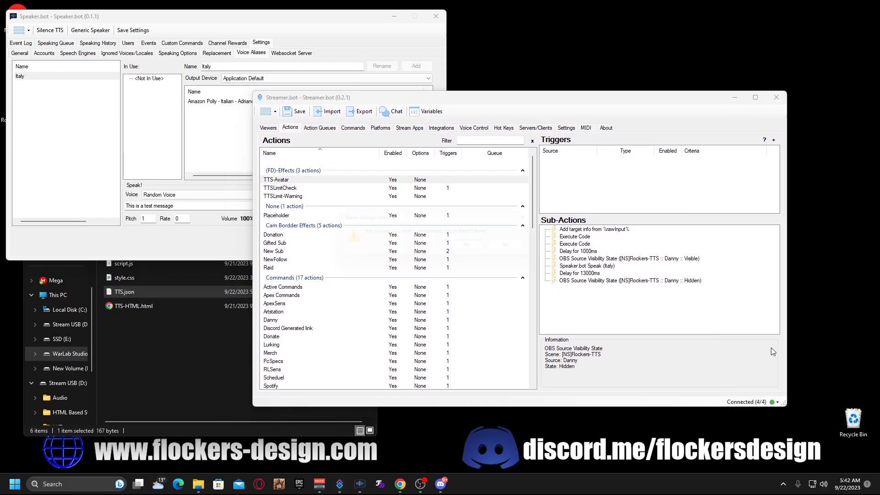
pyautogui.click(478, 249)
# Look at the TTSLimit-Warning action and select TTSLimitCheck to show its trigger and sub-actions.
pyautogui.click(286, 189)
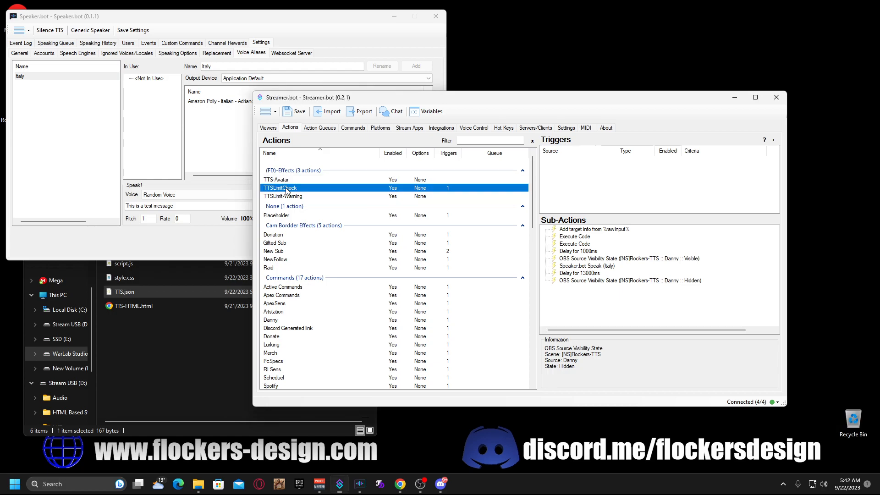
pyautogui.click(294, 198)
pyautogui.click(291, 190)
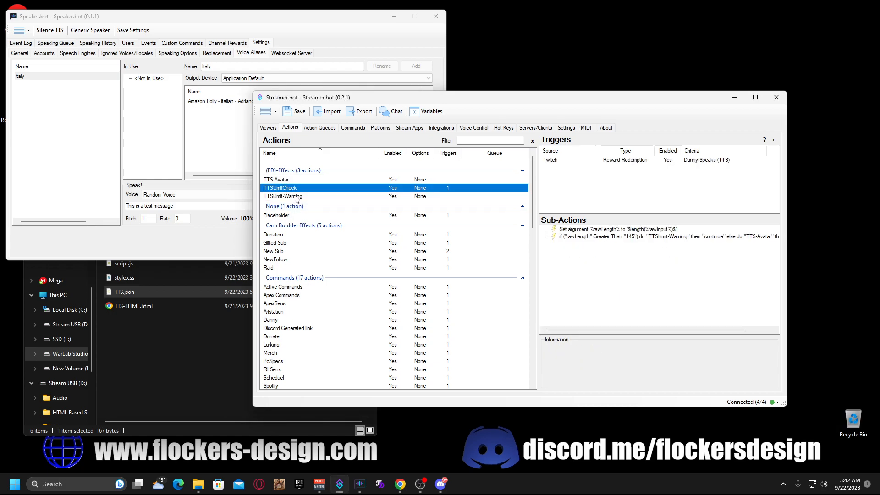
pyautogui.moveTo(482, 103); pyautogui.dragTo(462, 113)
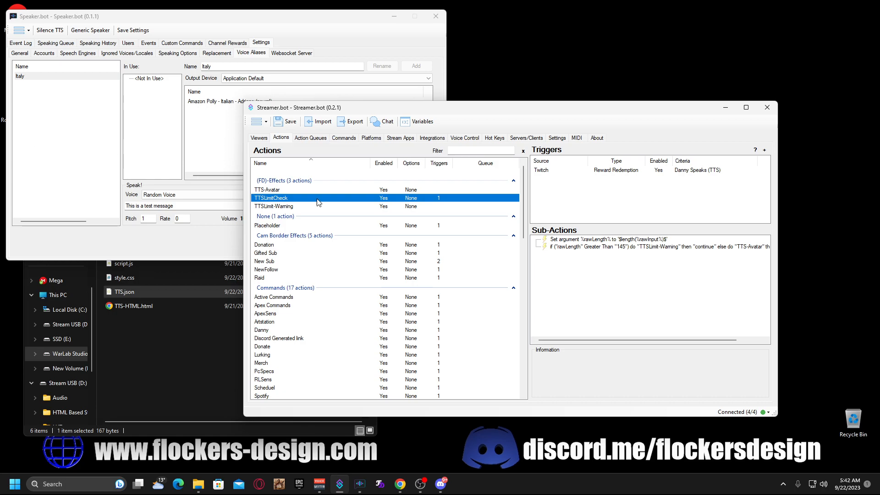
# Open the If/Else sub-action of TTSLimitCheck, highlight the value 145 compared with rawLength, and keep the dialog clear of the action list.
pyautogui.doubleClick(612, 249)
pyautogui.click(489, 218)
pyautogui.doubleClick(489, 218)
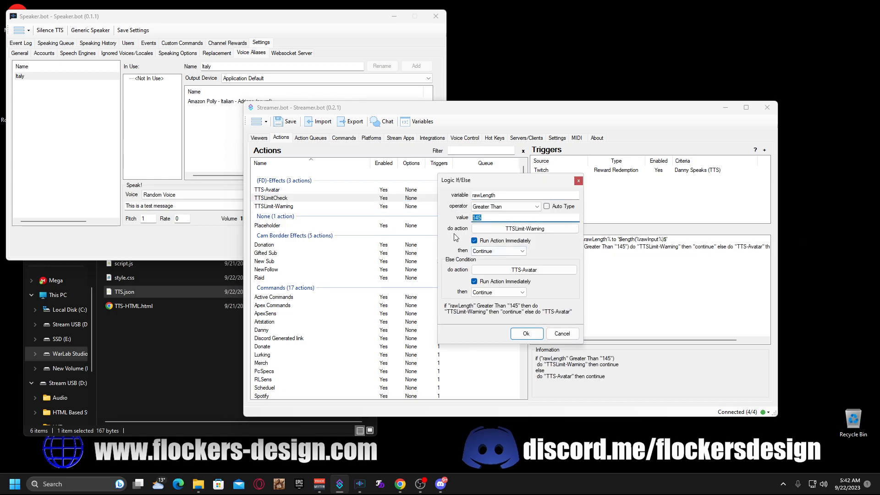
pyautogui.moveTo(480, 181); pyautogui.dragTo(615, 201)
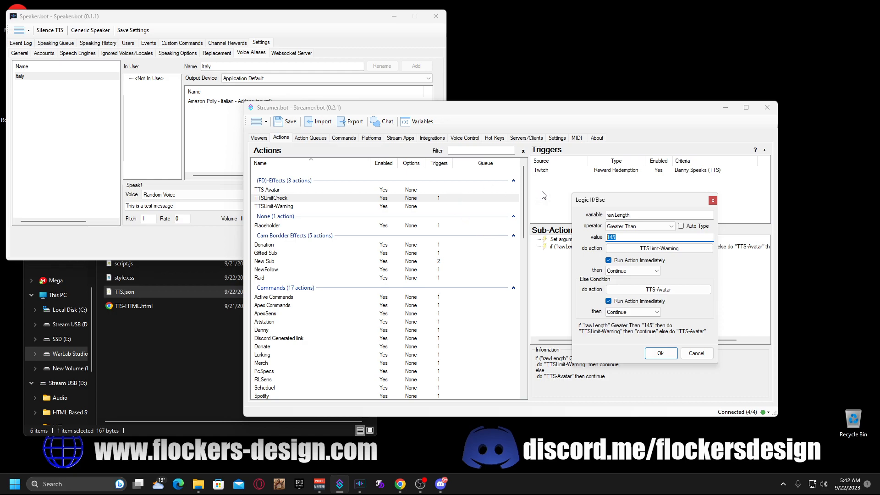
pyautogui.click(634, 238)
pyautogui.doubleClick(624, 239)
pyautogui.moveTo(625, 200); pyautogui.dragTo(613, 200)
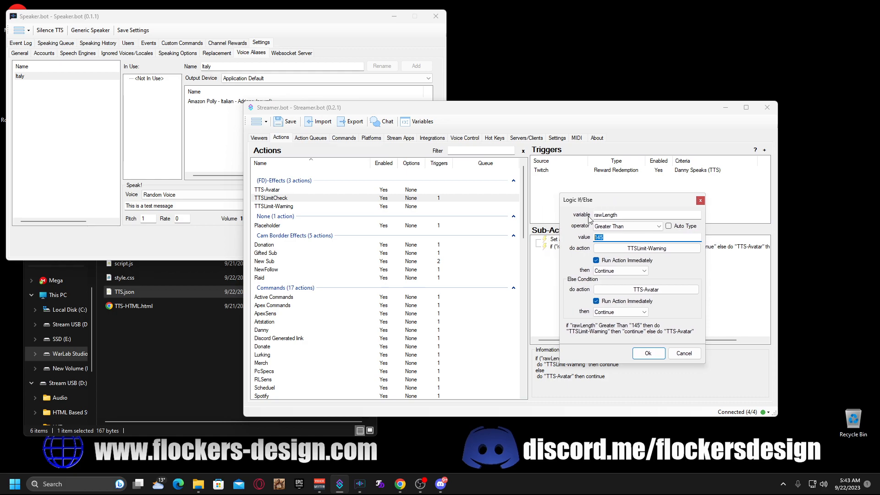
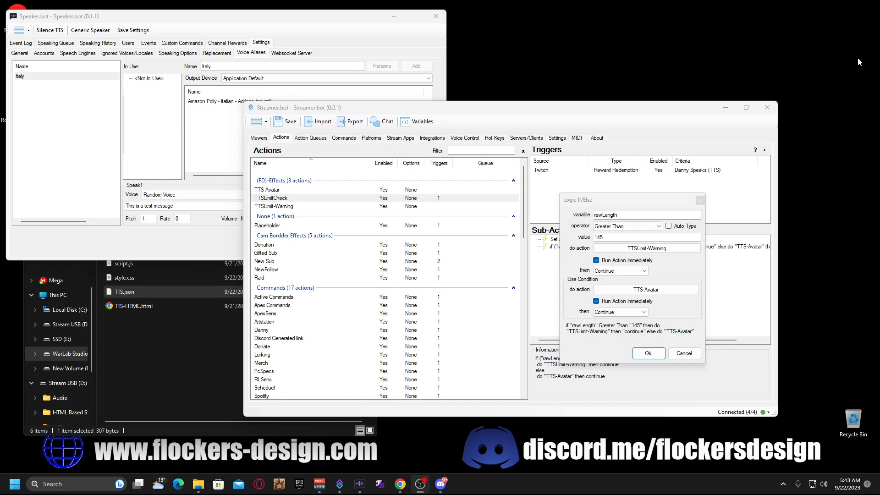
# Move the If/Else dialog aside to show the sub-actions, accept its settings, and select the TTSLimit-Warning action.
pyautogui.moveTo(610, 203); pyautogui.dragTo(466, 200)
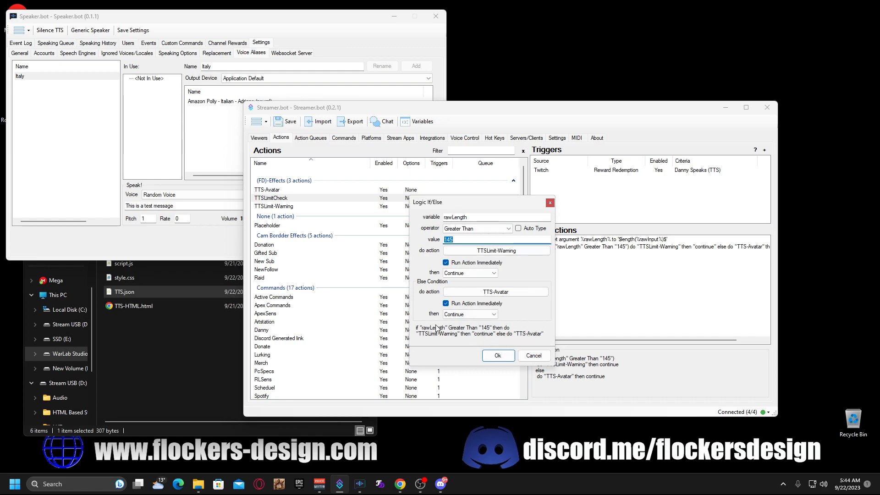
pyautogui.moveTo(490, 202); pyautogui.dragTo(503, 192)
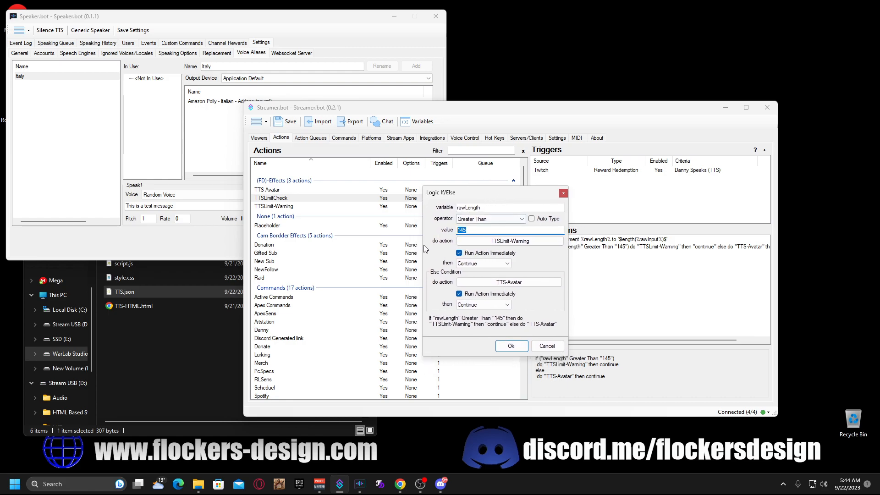
pyautogui.click(513, 347)
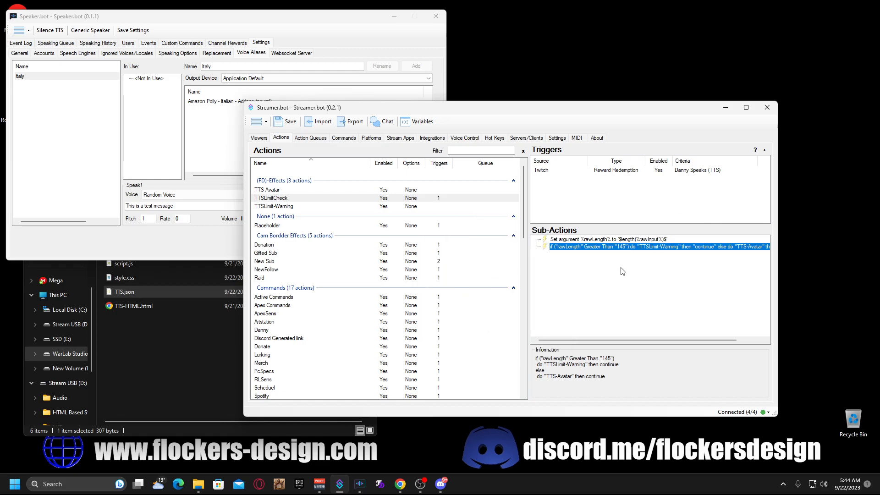
pyautogui.click(283, 207)
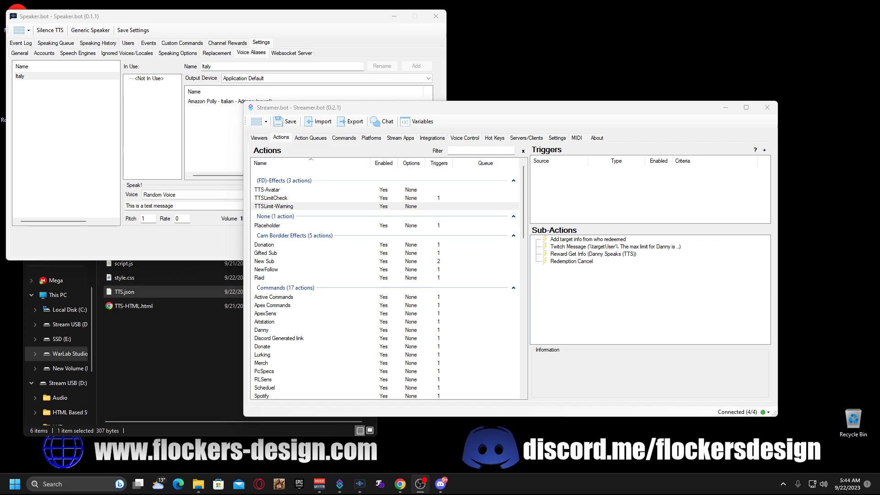
# Bring the stream chat window onto the desktop, choose the Danny Speaks (TTS) reward, and enter the earlier Flockers TTS project description as its message.
pyautogui.moveTo(0, 161); pyautogui.dragTo(258, 46)
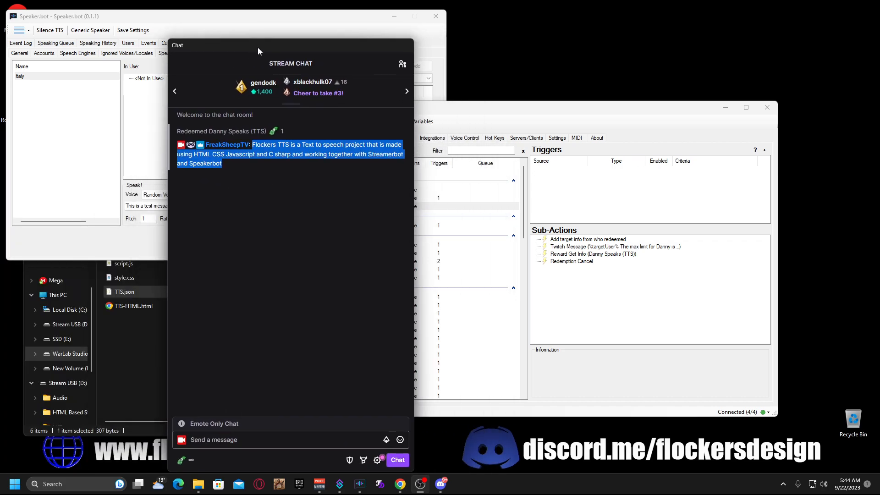
pyautogui.click(206, 441)
pyautogui.click(178, 461)
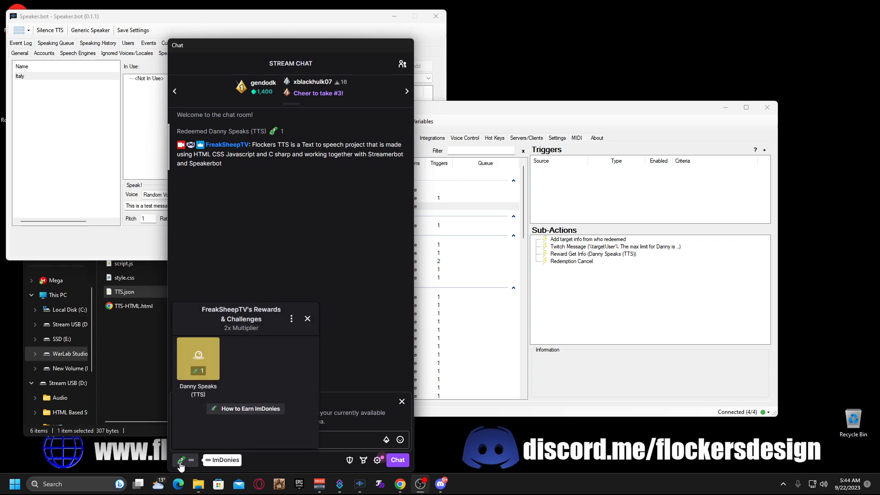
pyautogui.click(401, 404)
pyautogui.click(181, 460)
pyautogui.click(209, 363)
pyautogui.write('Flockers TTS is a Text to speech project that is made using HTML CSS Javascript and C sharp and working together with Streamerbot and Speakerbot')
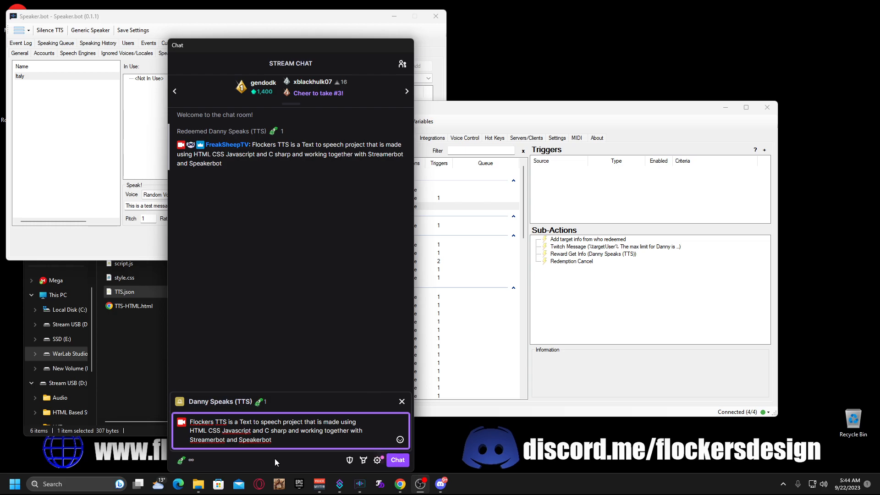
# Append "lest test the warning" to the reward message, move the chat window aside, and send the redemption.
pyautogui.write('lest test the warning')
pyautogui.moveTo(325, 45); pyautogui.dragTo(205, 25)
pyautogui.moveTo(212, 419); pyautogui.dragTo(22, 403)
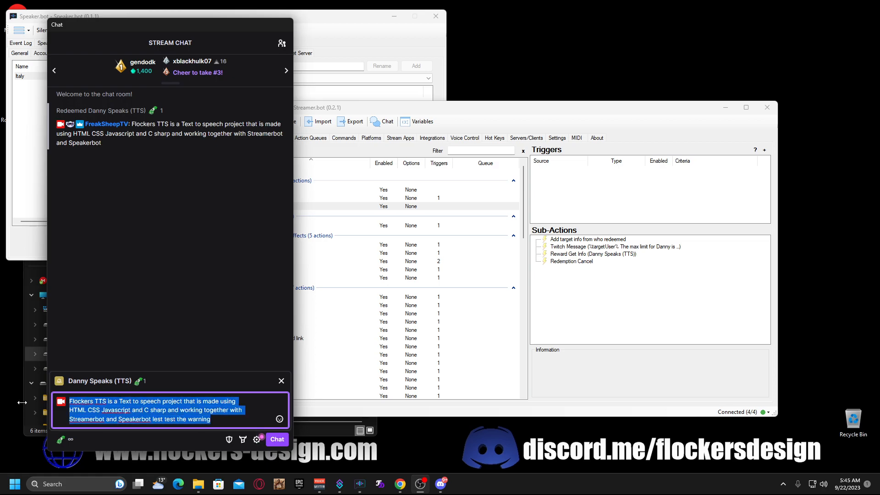
pyautogui.moveTo(234, 36); pyautogui.dragTo(217, 29)
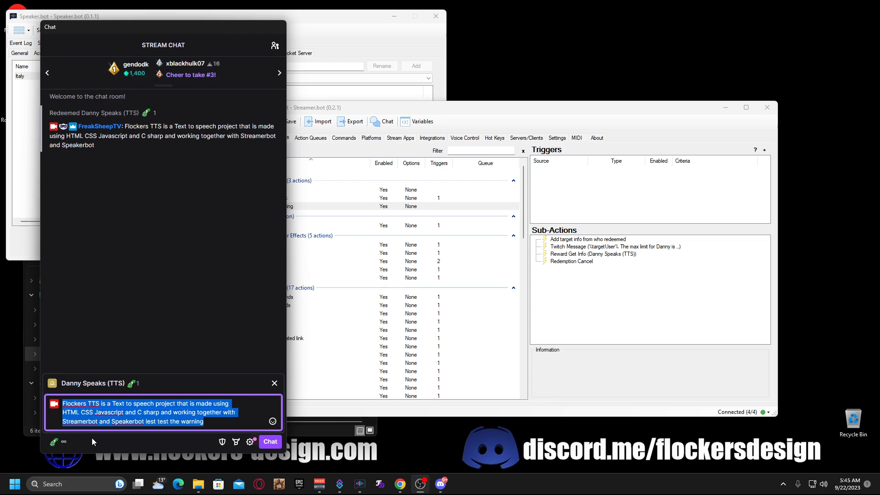
pyautogui.click(269, 443)
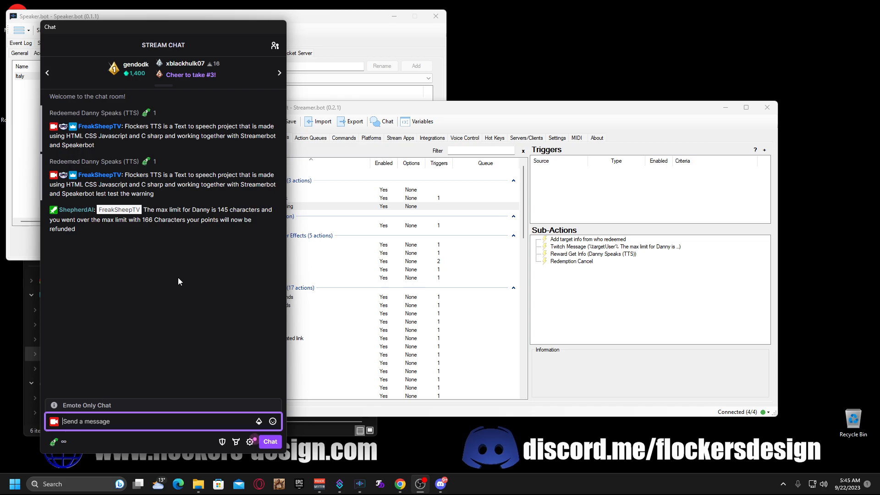
# Review the bot's character limit warning in the stream chat, check the rewards list, and highlight the warning text.
pyautogui.moveTo(153, 220); pyautogui.dragTo(142, 220)
pyautogui.click(157, 258)
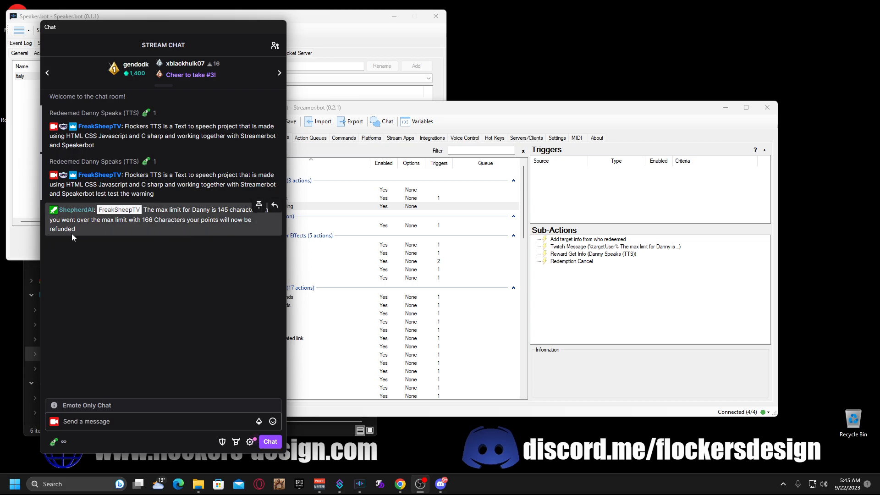
pyautogui.click(114, 319)
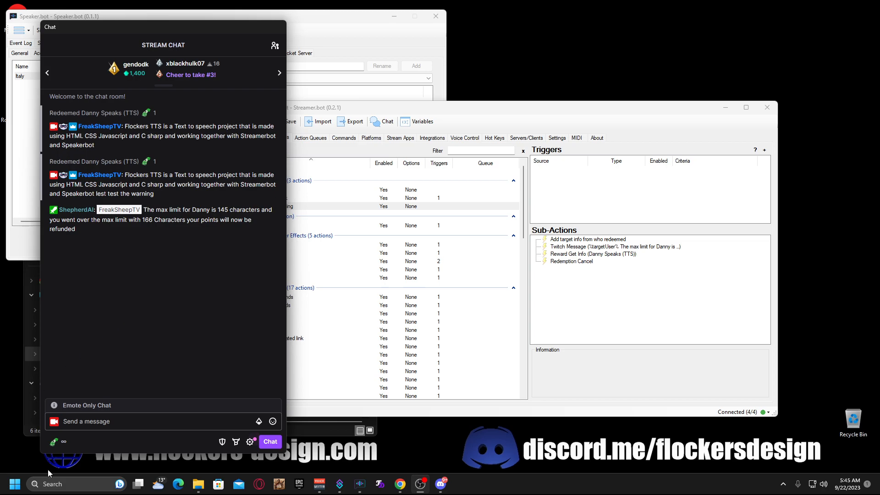
pyautogui.click(58, 444)
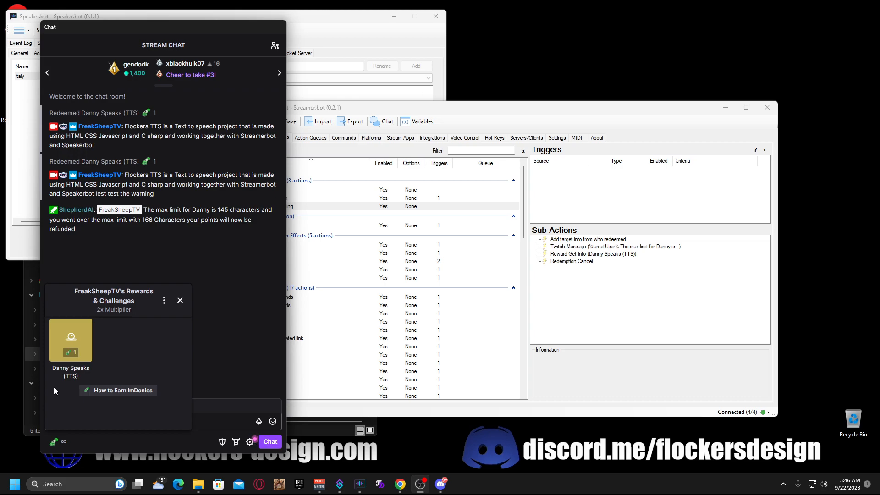
pyautogui.click(179, 301)
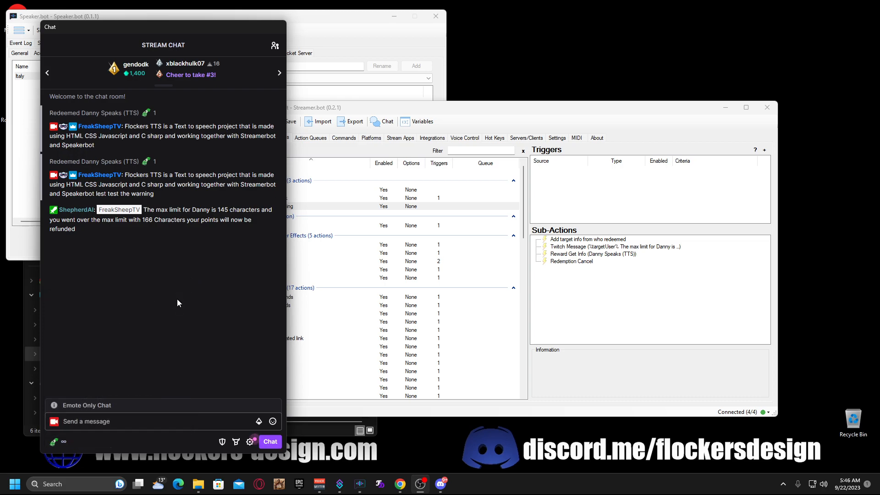
pyautogui.moveTo(163, 29); pyautogui.dragTo(183, 27)
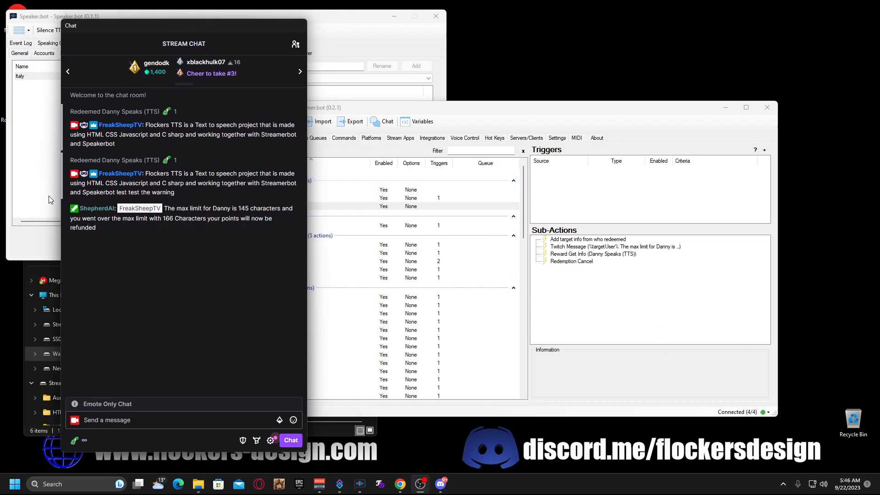
pyautogui.moveTo(102, 229); pyautogui.dragTo(164, 208)
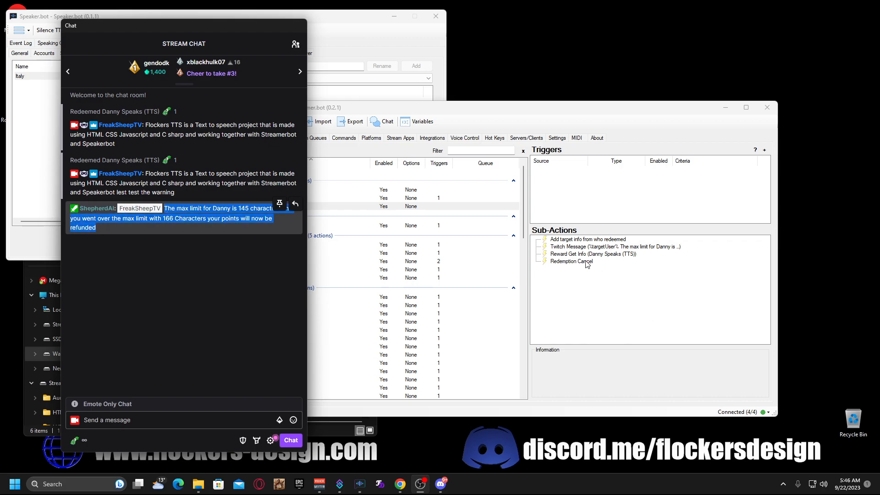
# Bring Streamer.bot to the front to show TTSLimit-Warning, clear the chat highlight, and move the chat window off the desktop.
pyautogui.click(651, 294)
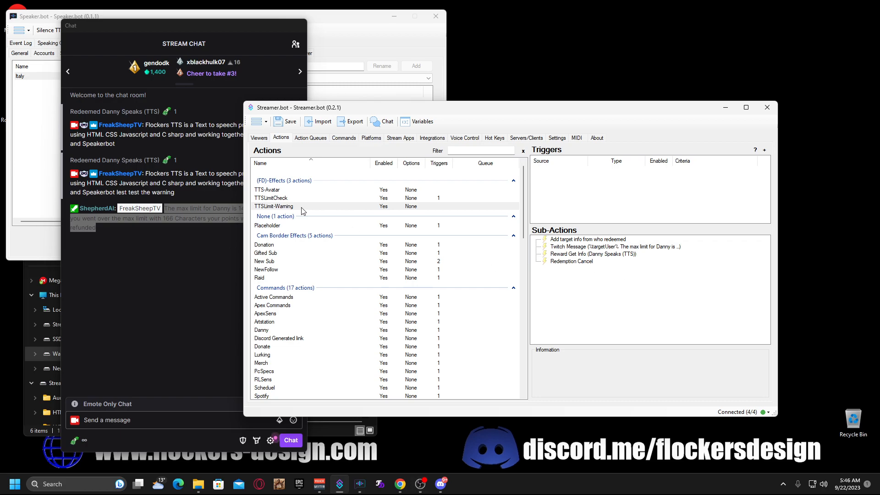
pyautogui.moveTo(144, 28); pyautogui.dragTo(121, 27)
pyautogui.click(131, 331)
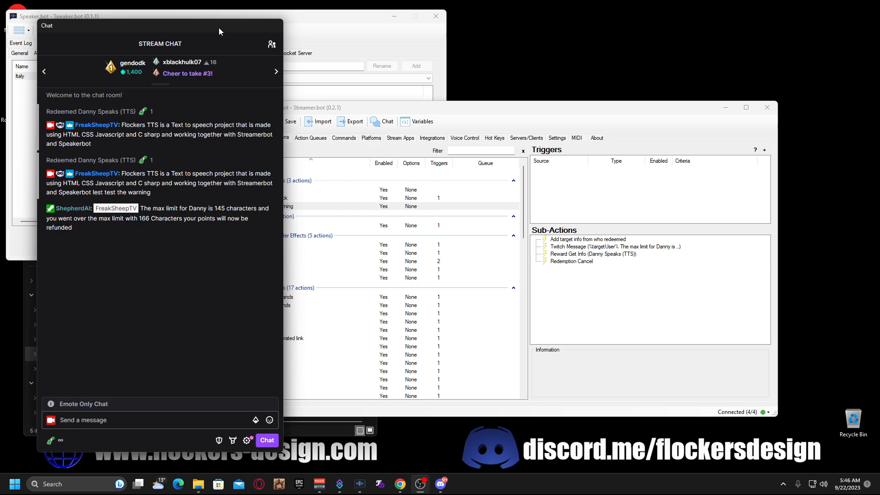
pyautogui.moveTo(219, 28); pyautogui.dragTo(0, 103)
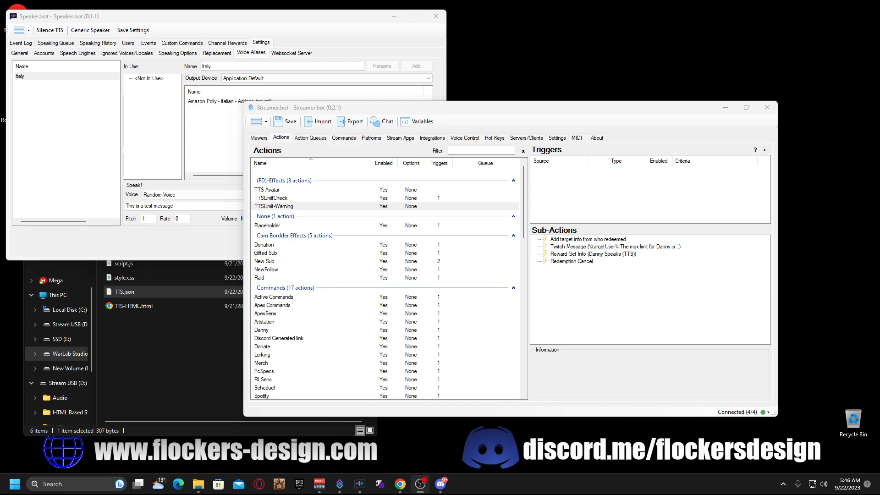
# Bring the Flockers_TTS folder window forward to show its files, and move it off the desktop.
pyautogui.click(167, 349)
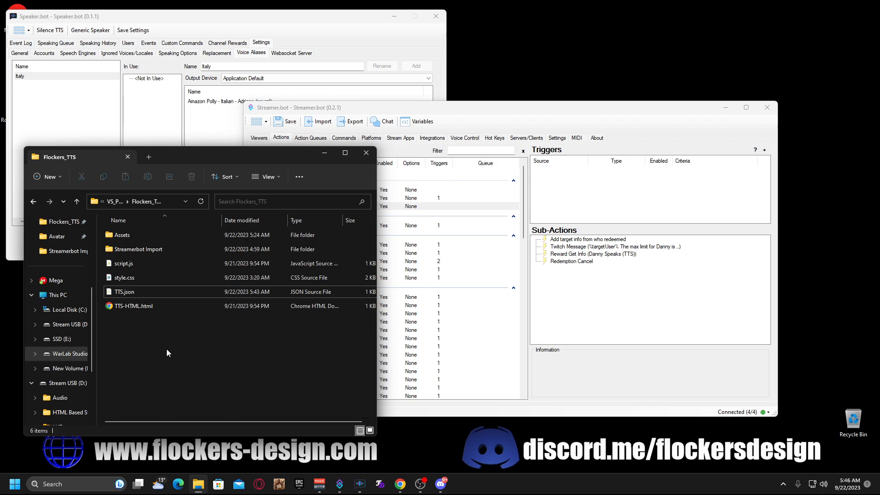
pyautogui.moveTo(206, 155); pyautogui.dragTo(231, 117)
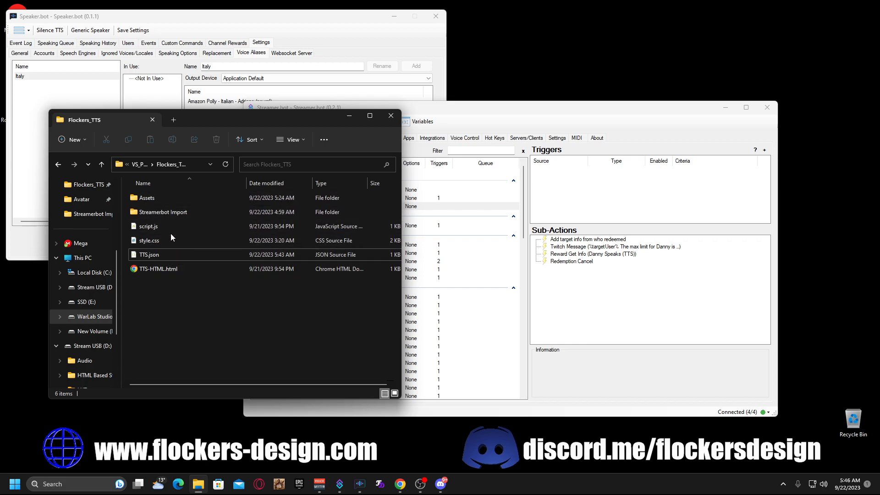
pyautogui.moveTo(224, 122); pyautogui.dragTo(212, 153)
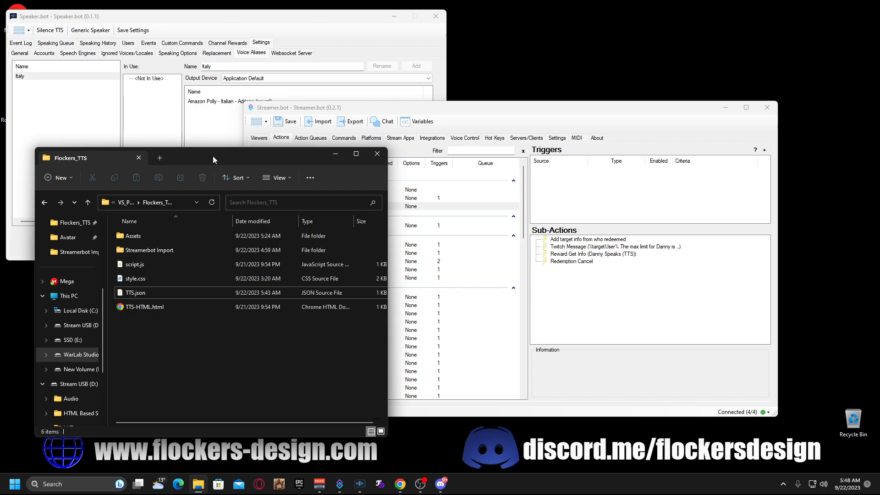
pyautogui.moveTo(212, 157); pyautogui.dragTo(0, 172)
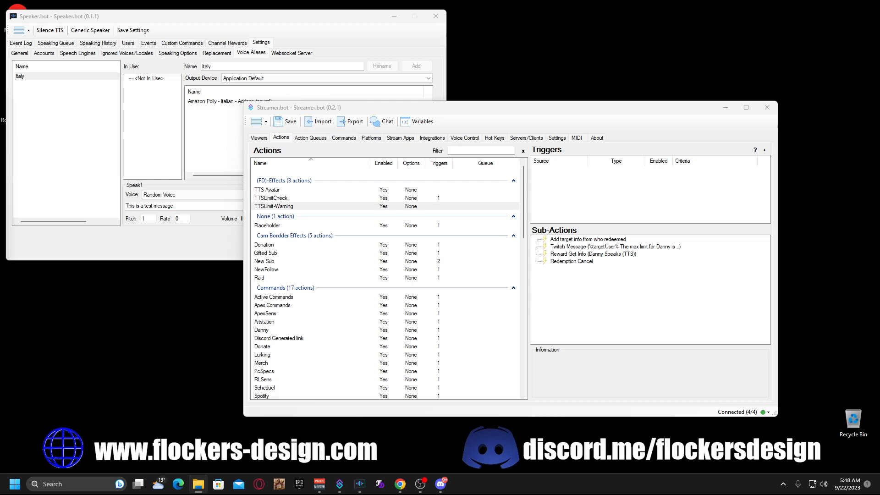
# Switch to Discord and view the SB Effects And OBS Studio / Support Forum post in the Flockers Design server's stream-support-forum.
pyautogui.click(440, 483)
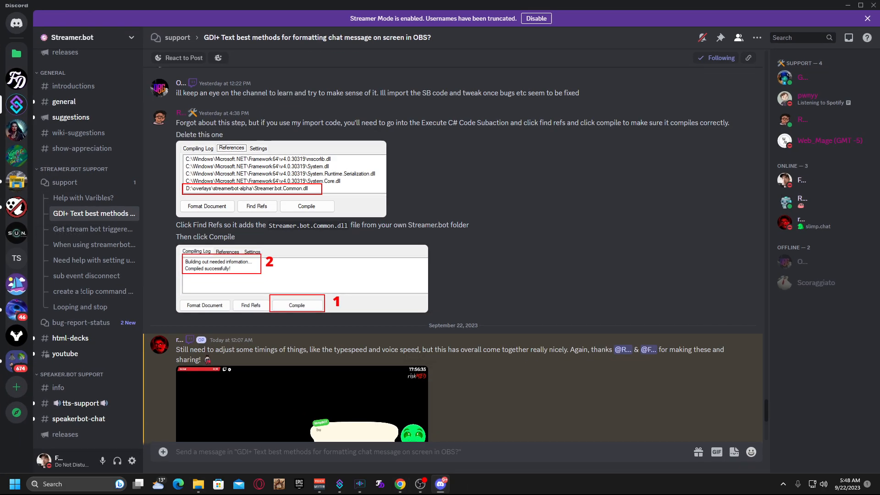
pyautogui.click(17, 78)
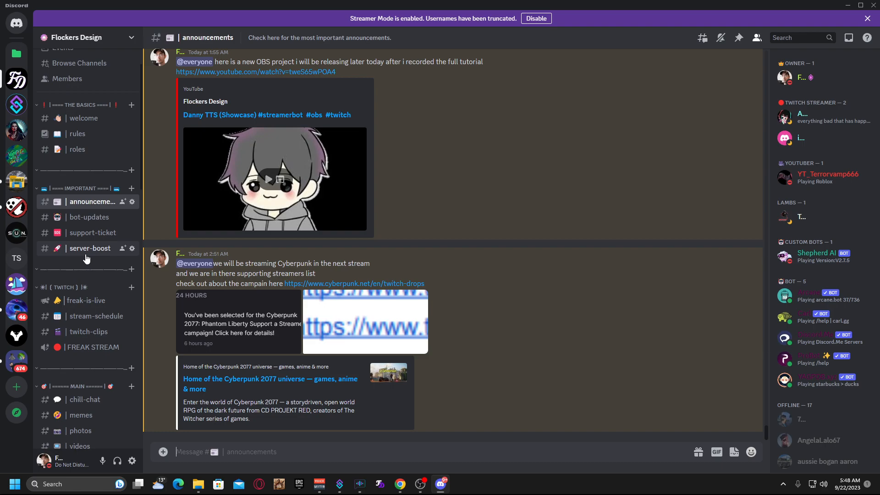
pyautogui.scroll(-3, 86, 259)
pyautogui.scroll(-1, 87, 260)
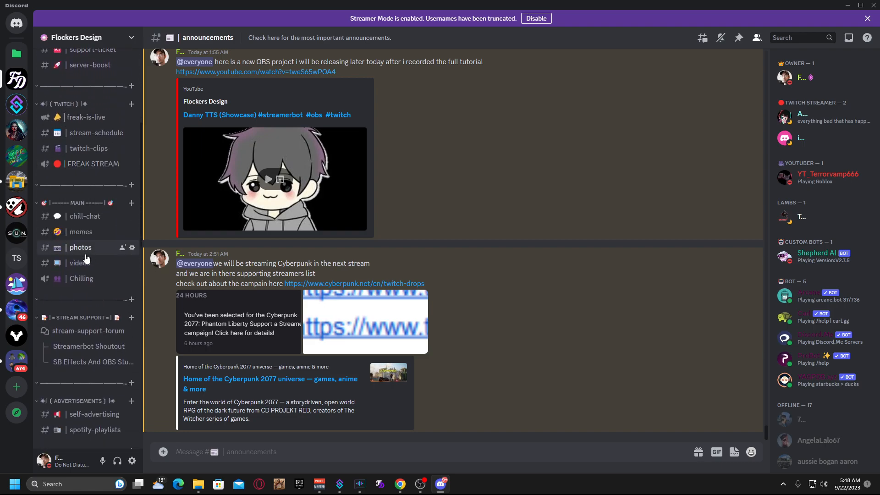
pyautogui.click(79, 337)
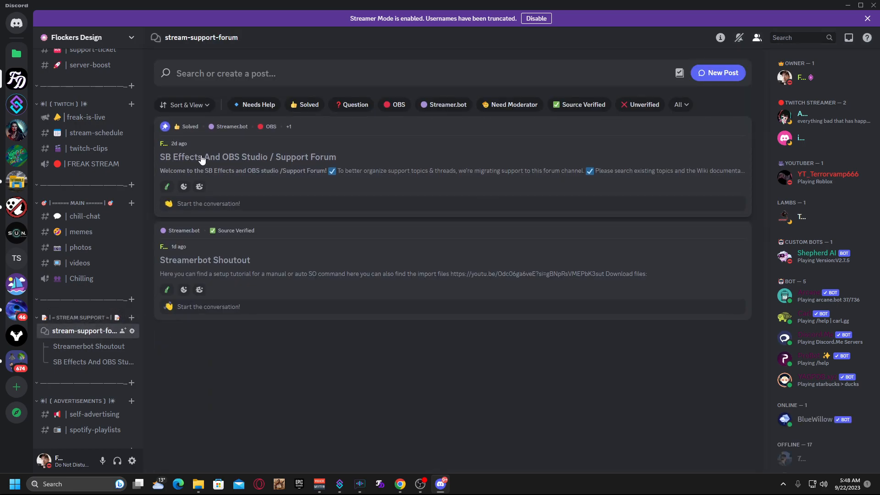
pyautogui.click(275, 160)
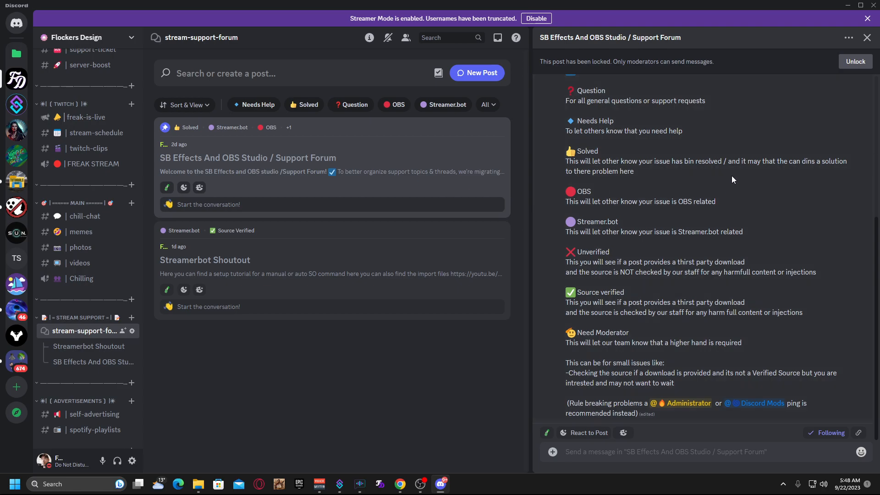
pyautogui.scroll(1, 543, 224)
pyautogui.scroll(-1, 543, 225)
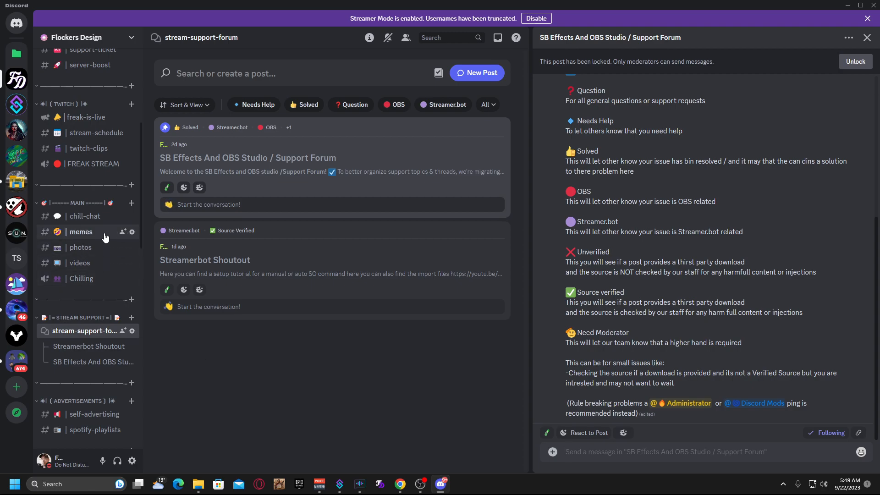
# View the chill-chat channel, minimize Discord, and shift the Streamer.bot window slightly on the desktop.
pyautogui.click(84, 222)
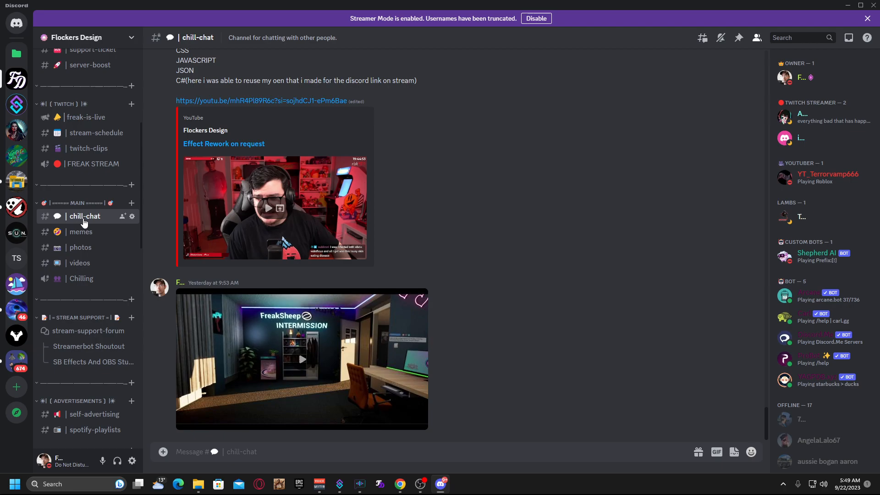
pyautogui.click(847, 5)
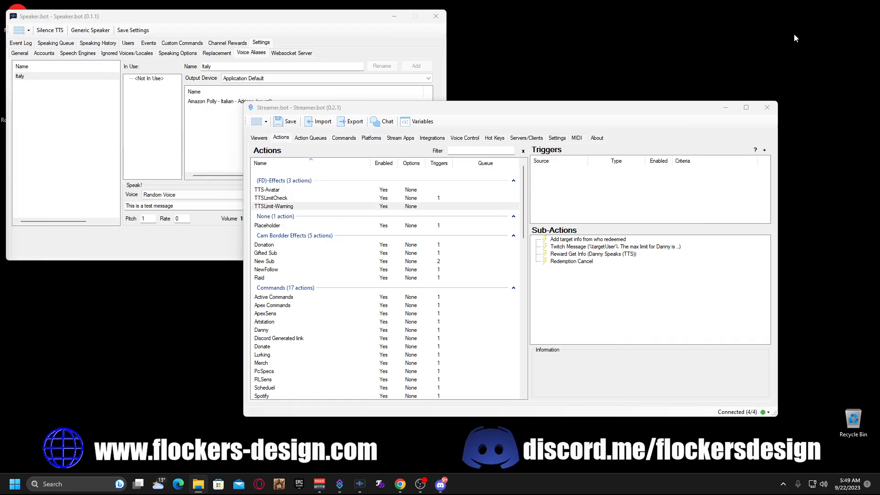
pyautogui.moveTo(529, 113); pyautogui.dragTo(548, 120)
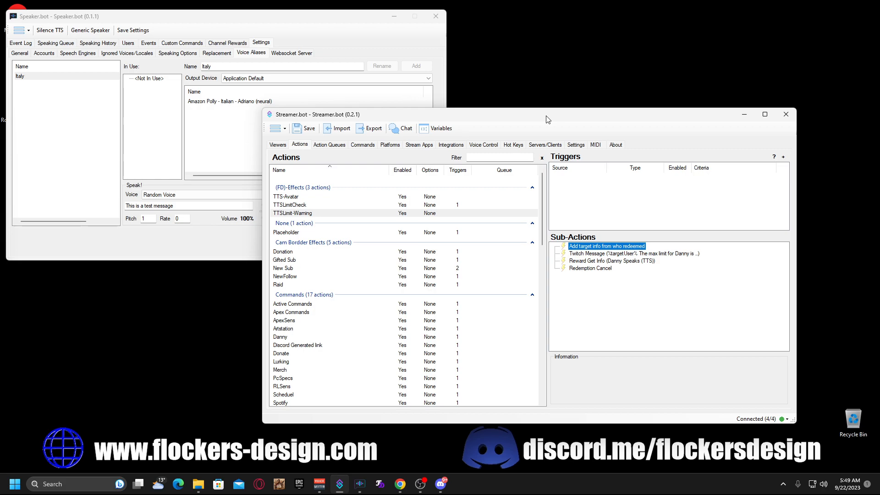